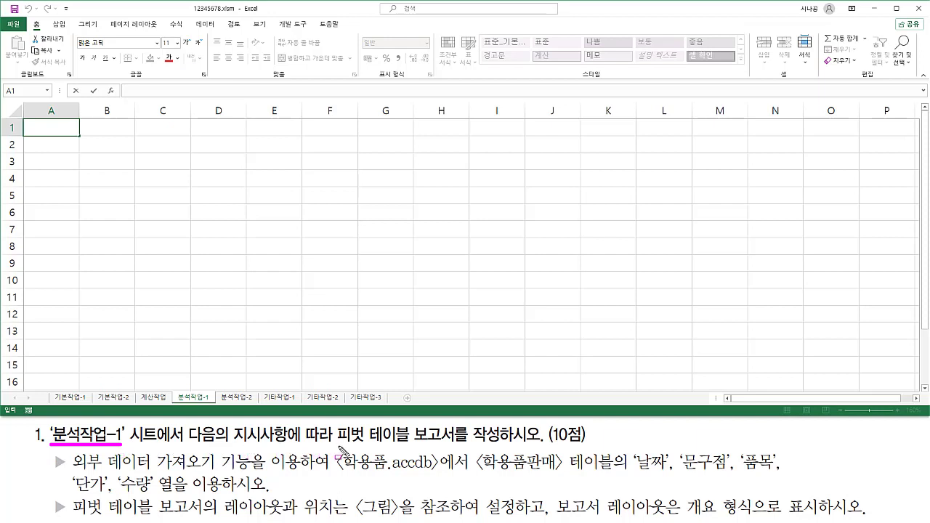
drag(340, 440, 455, 443)
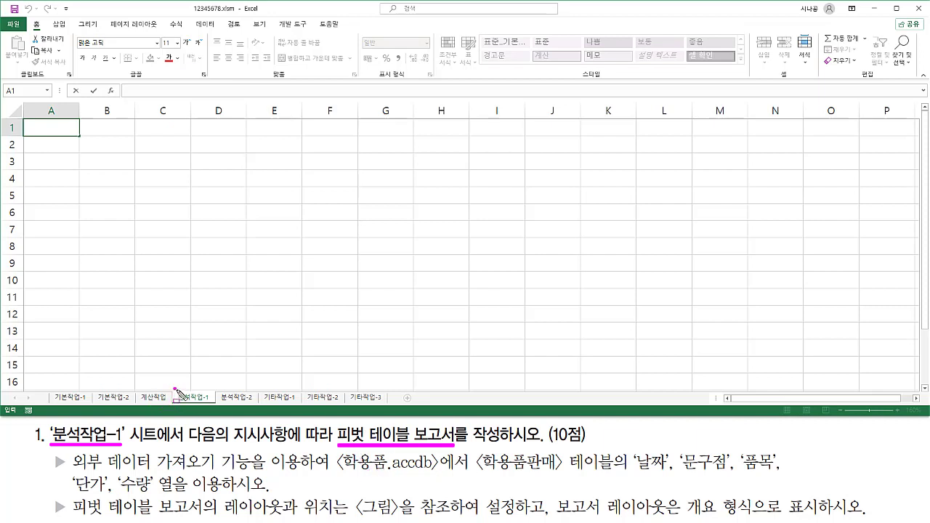
drag(175, 388, 215, 404)
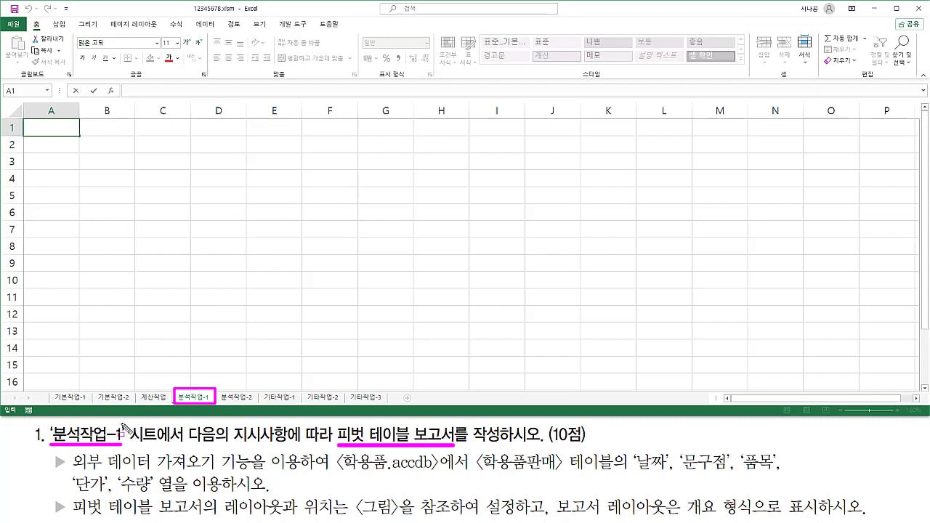
key(Escape)
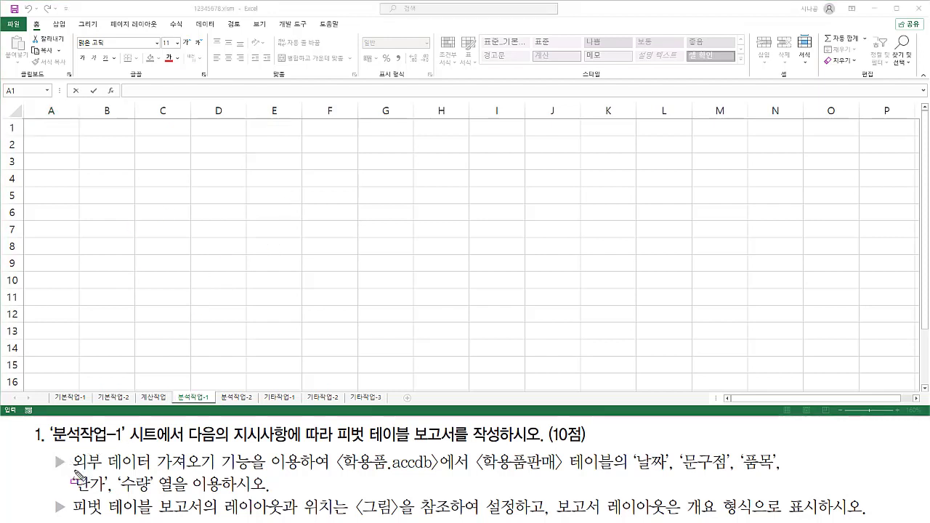
drag(73, 472, 253, 473)
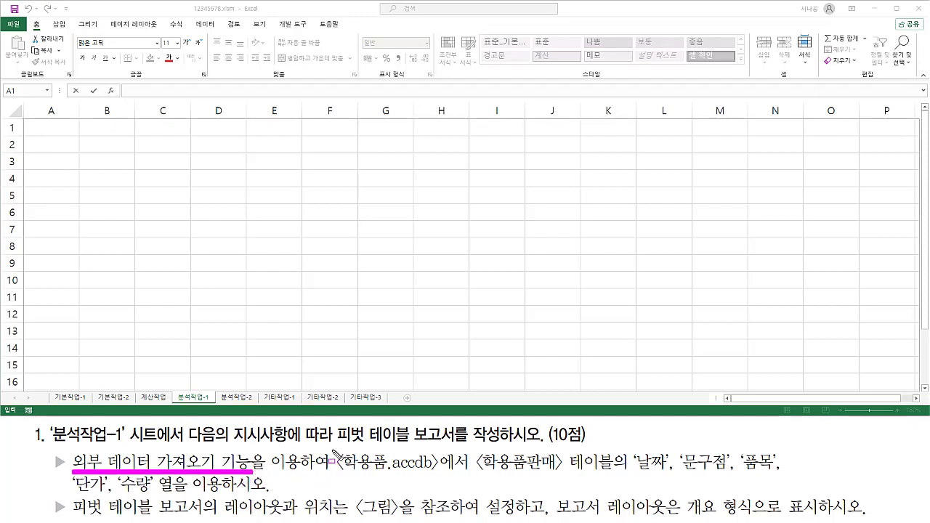
mouse_move(333, 449)
mouse_down()
mouse_move(339, 473)
mouse_move(441, 479)
mouse_up()
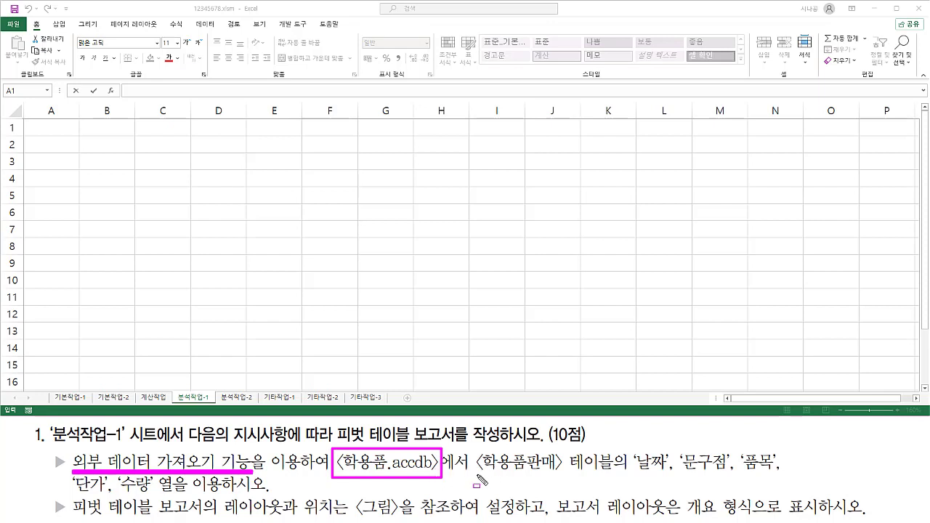
mouse_move(474, 476)
mouse_down()
mouse_move(650, 473)
mouse_move(783, 483)
mouse_up()
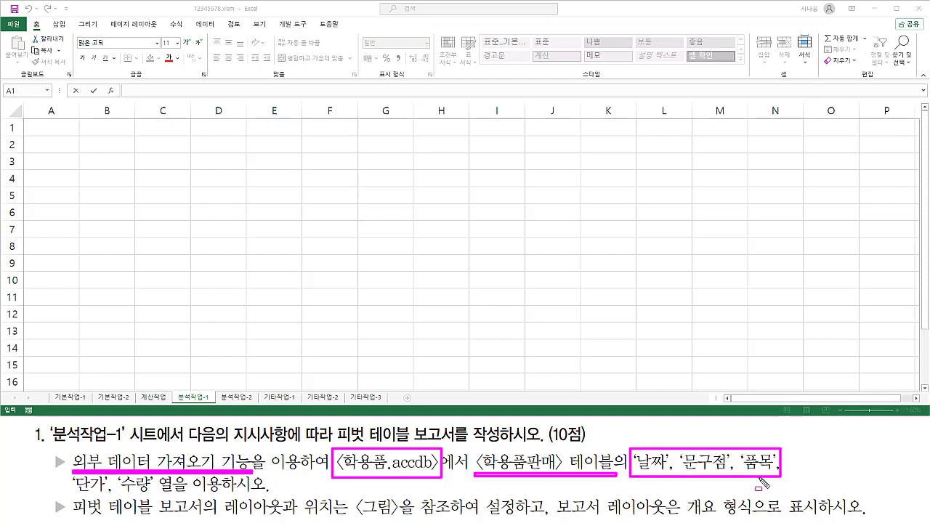
drag(72, 497, 161, 480)
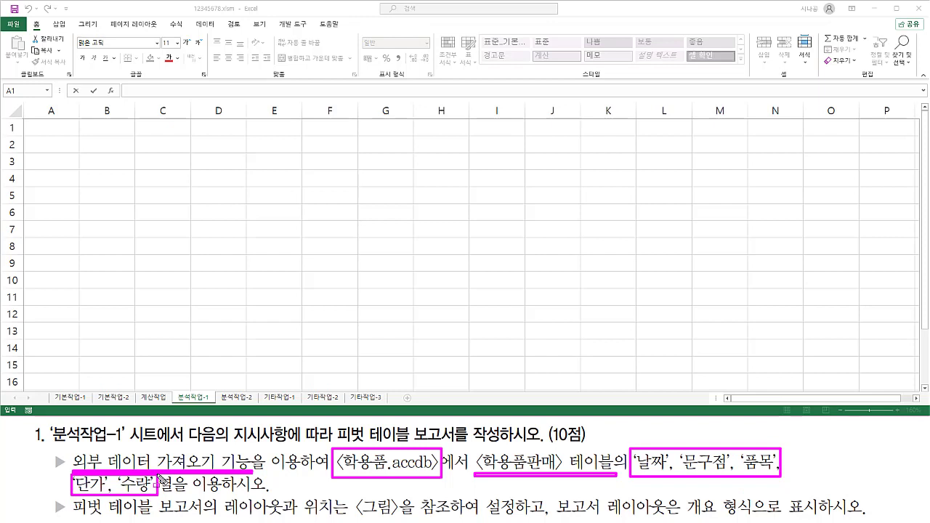
drag(157, 492, 274, 491)
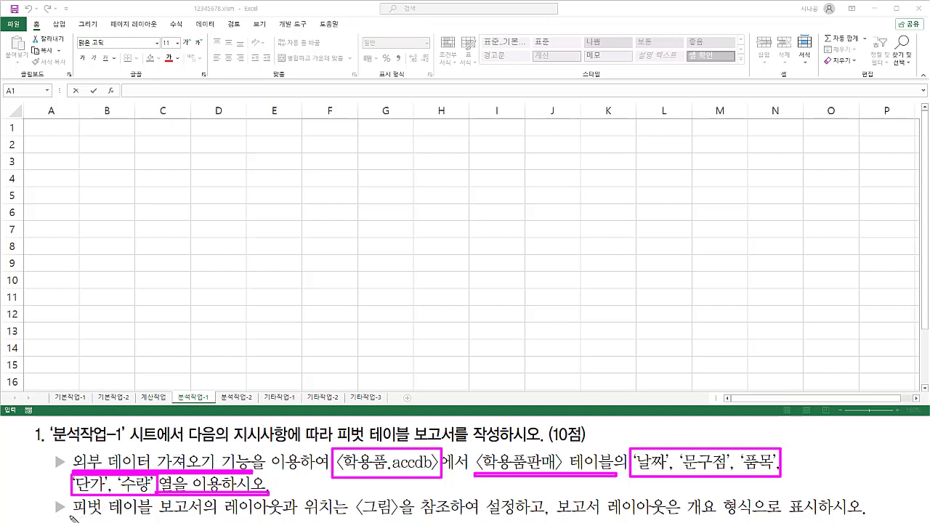
mouse_move(71, 515)
mouse_down()
mouse_move(523, 518)
mouse_move(571, 509)
mouse_move(836, 517)
mouse_up()
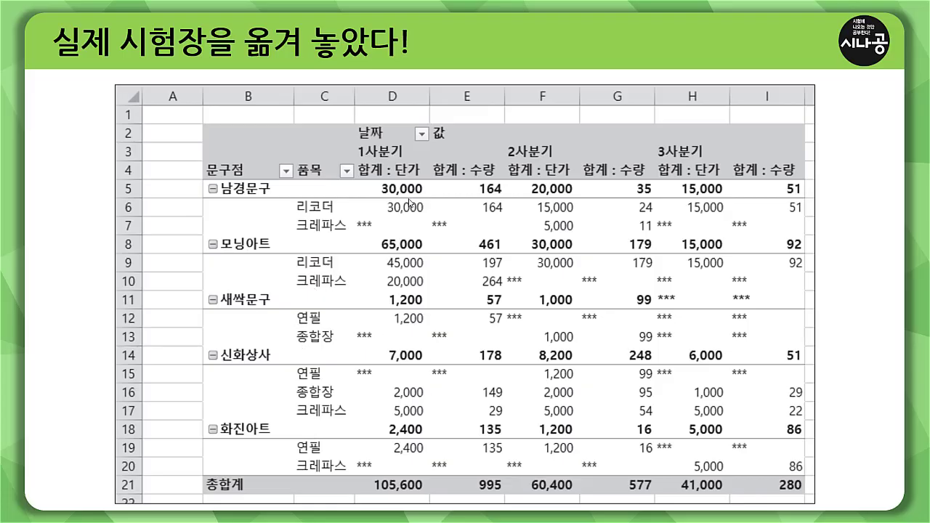
mouse_move(206, 130)
mouse_down()
mouse_move(363, 393)
mouse_move(807, 502)
mouse_up()
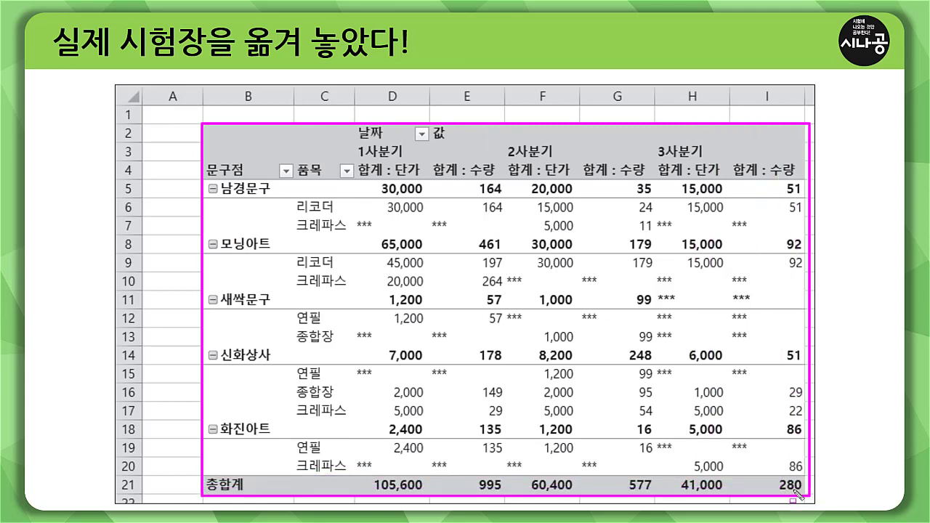
key(Escape)
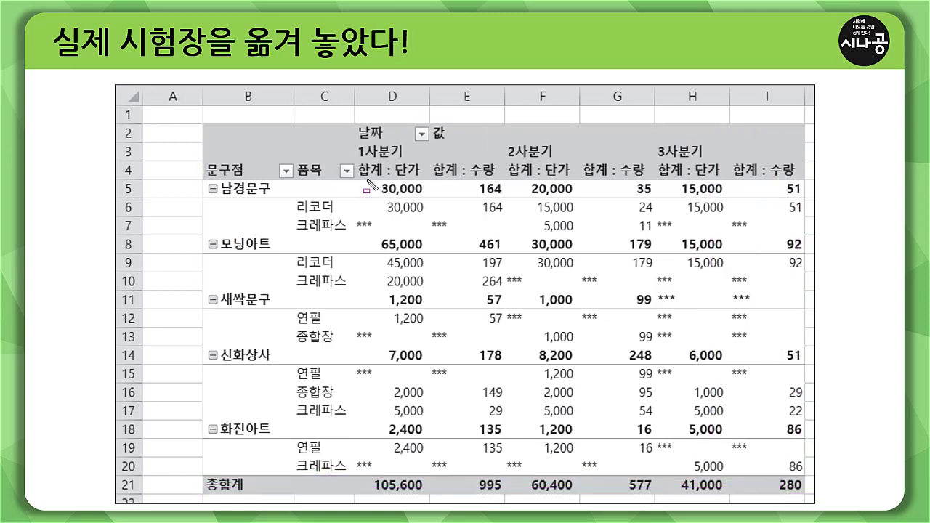
mouse_move(356, 180)
mouse_down()
mouse_move(735, 276)
mouse_move(787, 372)
mouse_move(805, 477)
mouse_up()
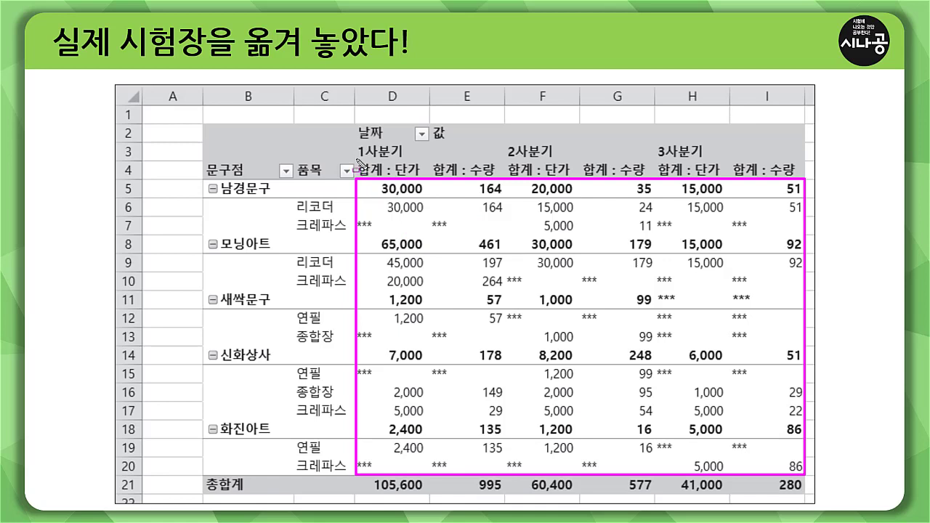
mouse_move(356, 159)
mouse_down()
mouse_move(436, 182)
mouse_move(664, 193)
mouse_move(649, 179)
mouse_move(802, 181)
mouse_up()
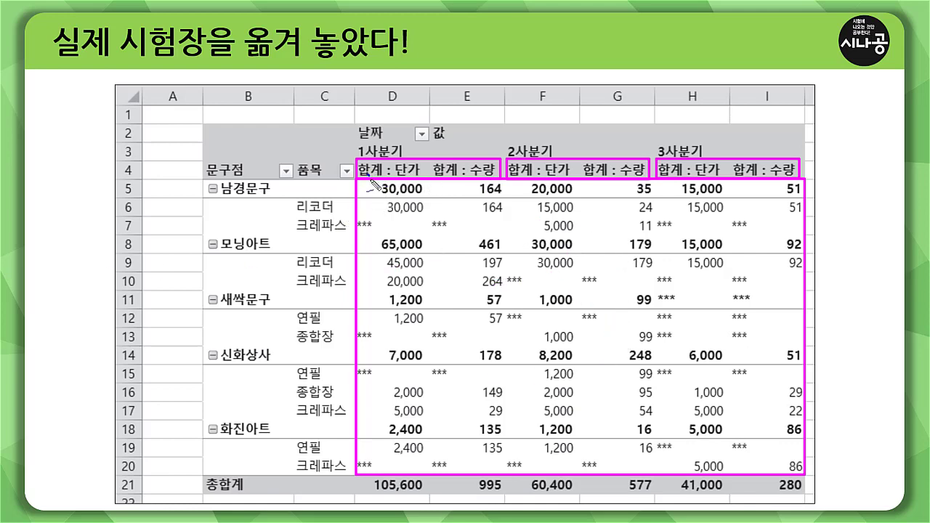
drag(368, 175, 377, 170)
drag(444, 173, 456, 166)
drag(534, 313, 542, 309)
mouse_move(203, 158)
mouse_down()
mouse_move(216, 178)
mouse_move(276, 208)
mouse_move(262, 455)
mouse_move(280, 481)
mouse_move(350, 476)
mouse_up()
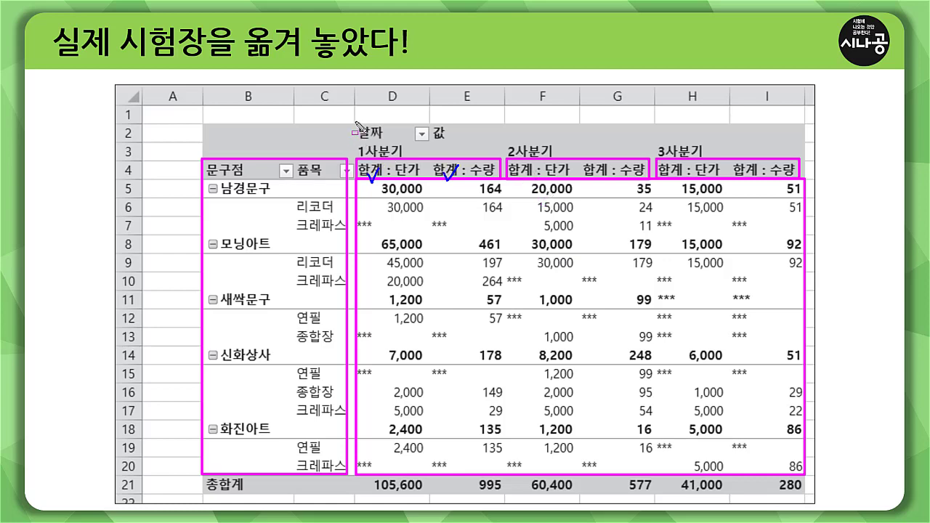
mouse_move(355, 122)
mouse_down()
mouse_move(363, 142)
mouse_move(429, 157)
mouse_move(723, 166)
mouse_move(719, 156)
mouse_move(799, 154)
mouse_up()
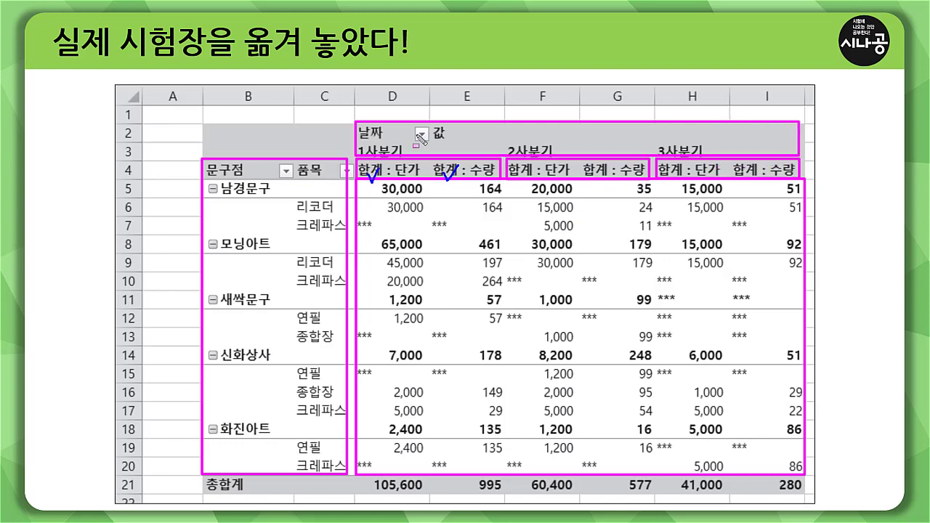
drag(356, 144, 387, 144)
key(e)
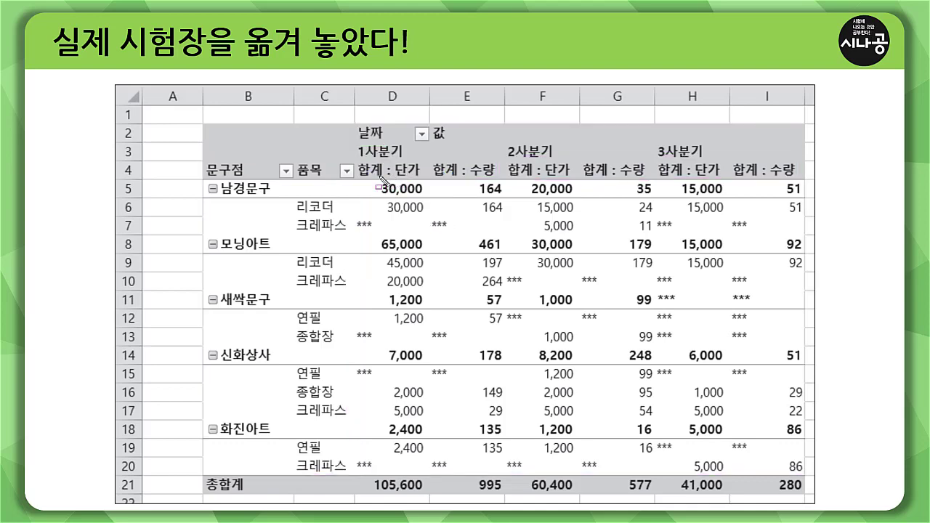
drag(362, 178, 799, 177)
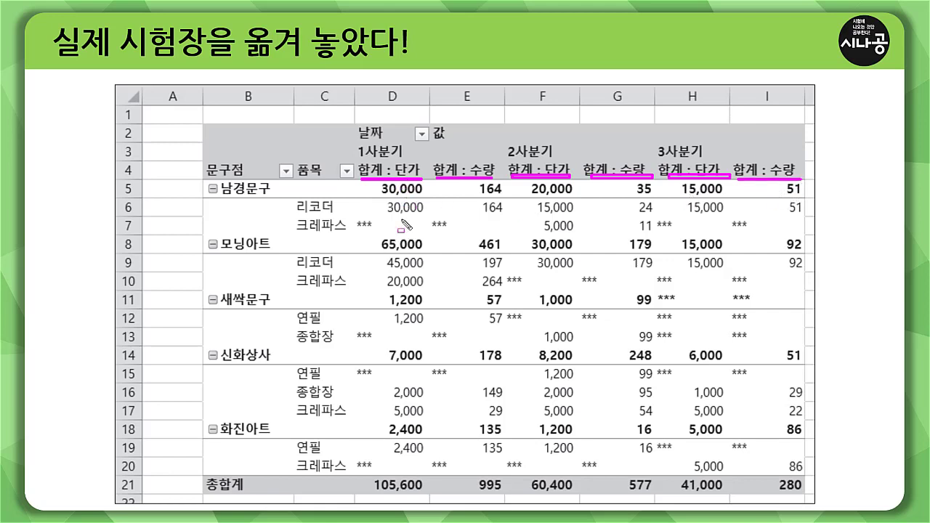
drag(397, 184, 398, 471)
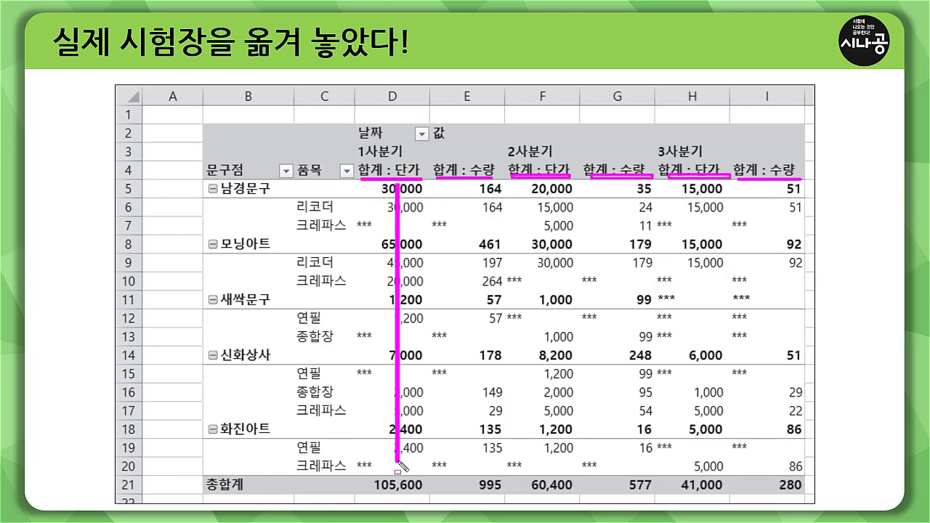
drag(478, 188, 485, 455)
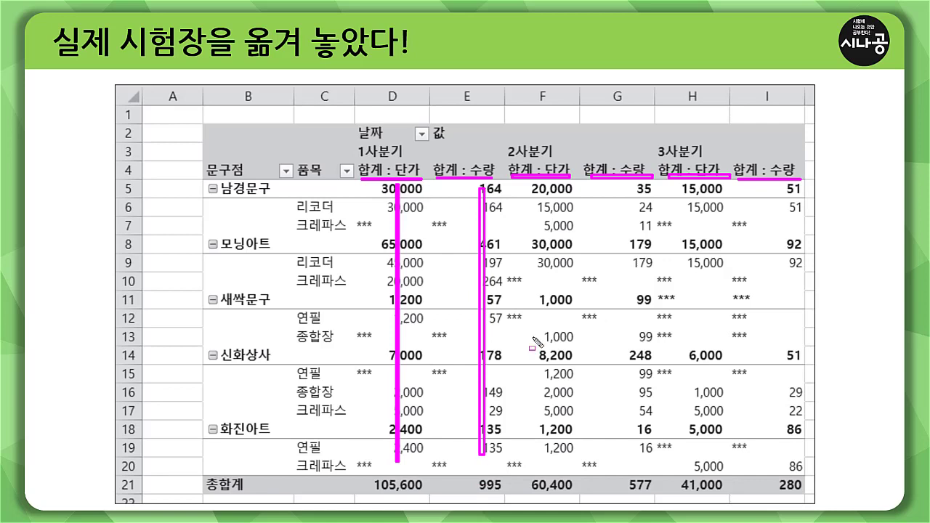
drag(554, 183, 550, 459)
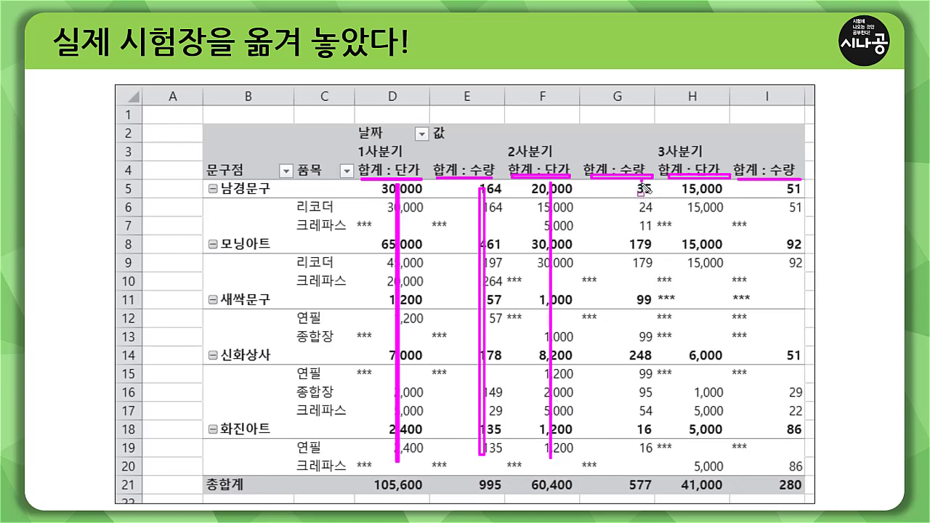
drag(641, 187, 642, 452)
drag(705, 186, 702, 468)
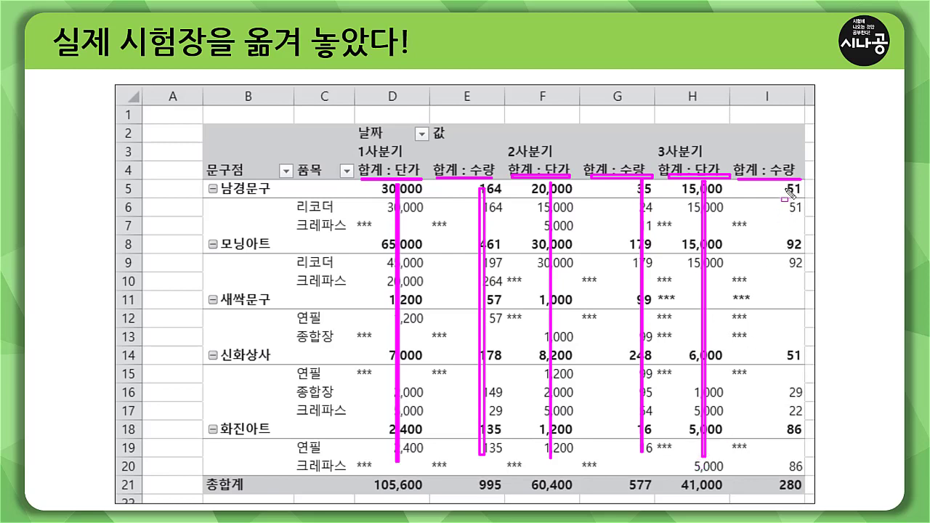
drag(787, 188, 787, 463)
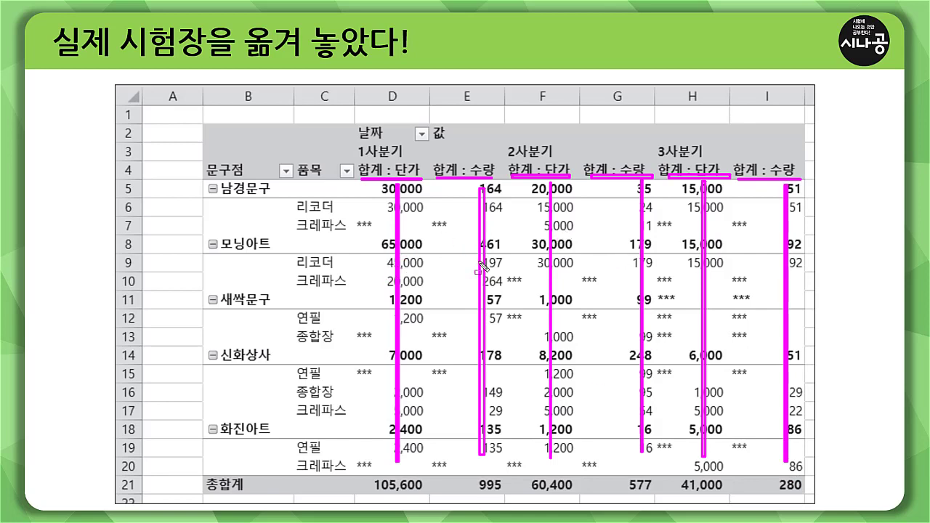
key(e)
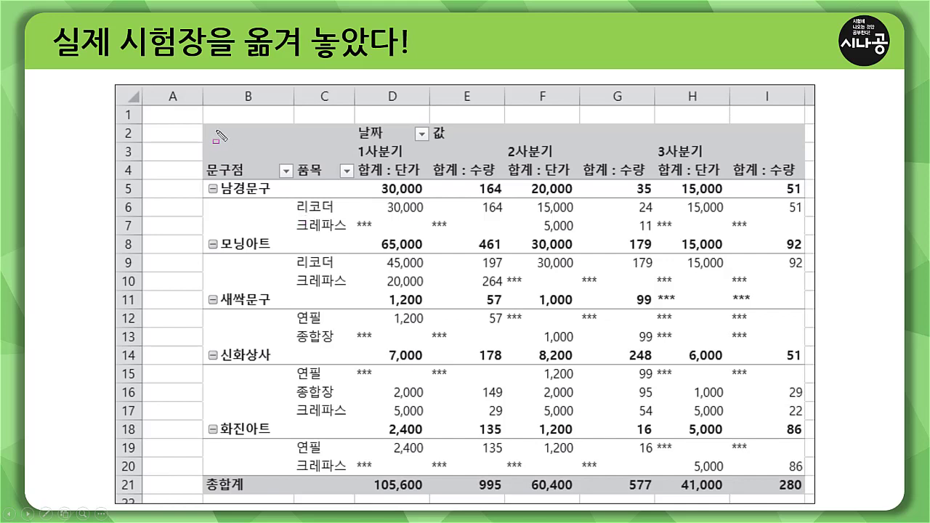
mouse_move(205, 124)
mouse_down()
mouse_move(294, 125)
mouse_move(297, 144)
mouse_up()
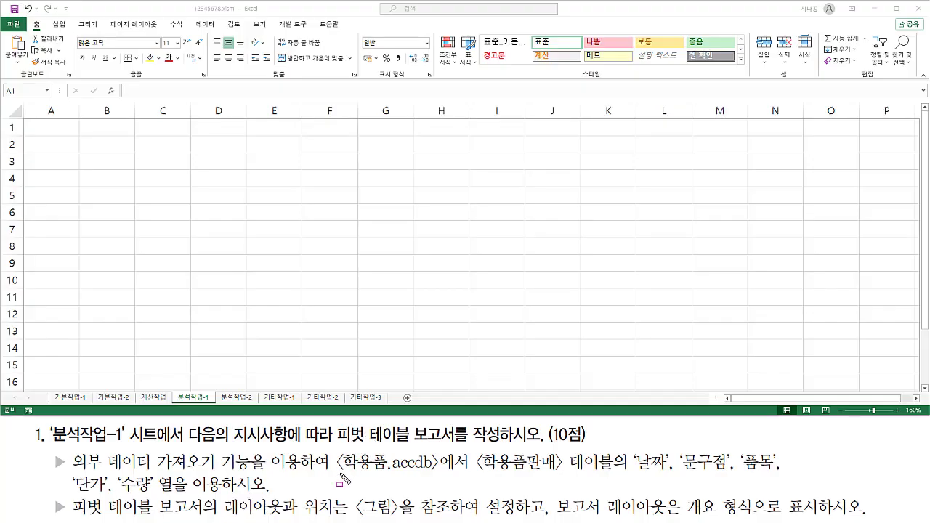
mouse_move(338, 475)
mouse_down()
mouse_move(440, 477)
mouse_move(437, 450)
mouse_up()
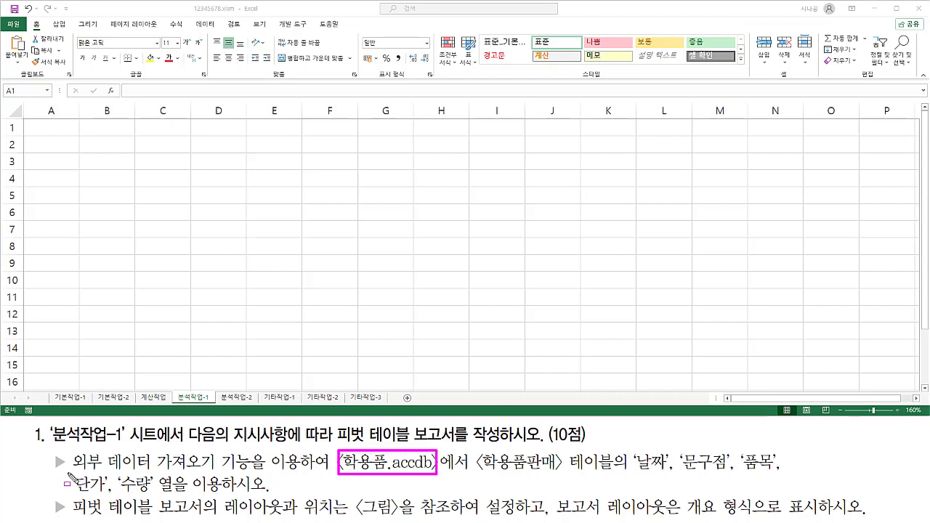
drag(69, 472, 253, 473)
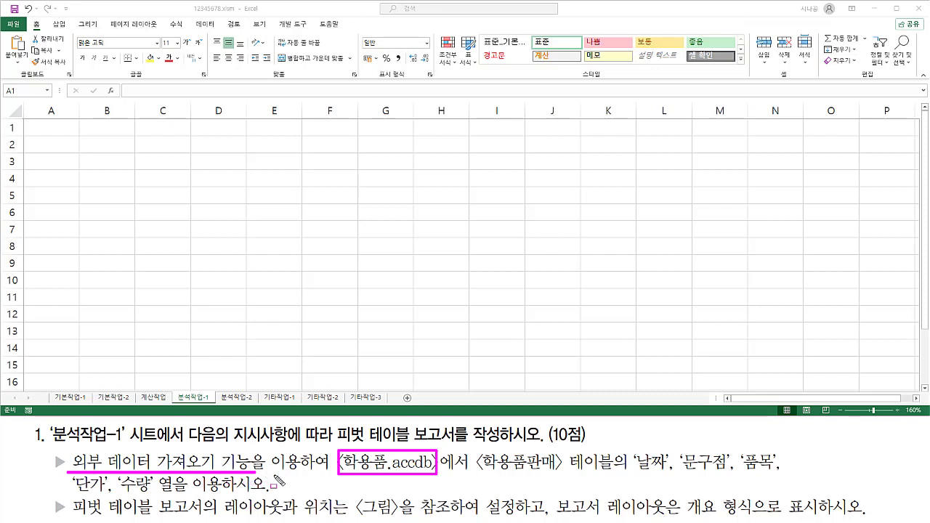
key(Escape)
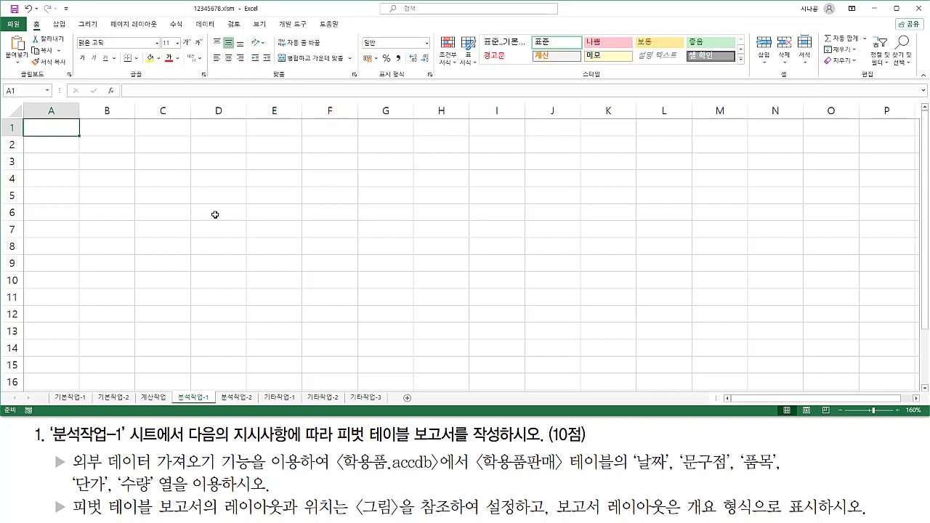
- Start creating a PivotTable at cell A1 of the existing 분석작업-1 sheet
click(60, 24)
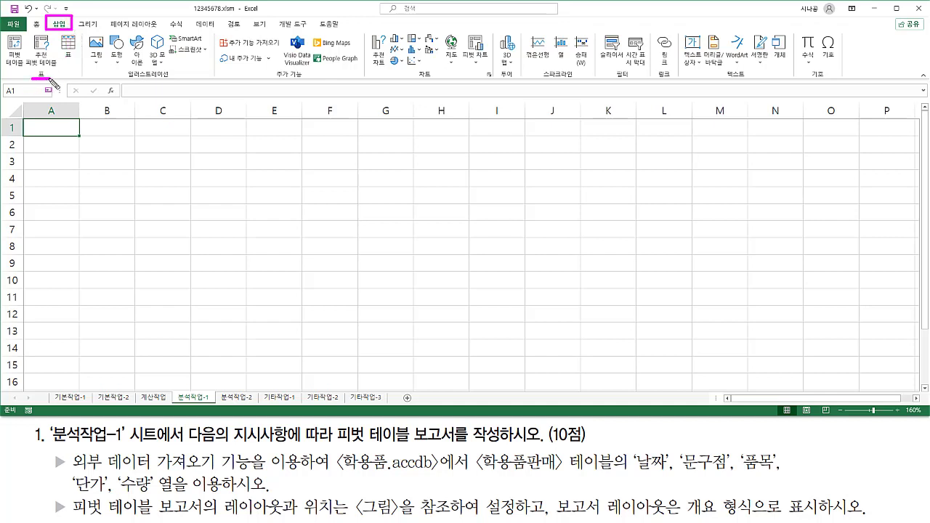
drag(4, 33, 26, 71)
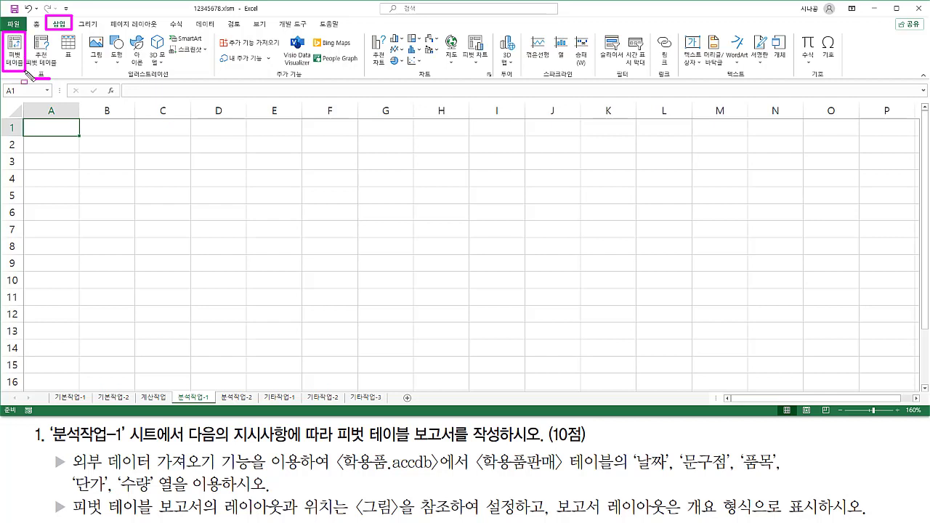
key(Escape)
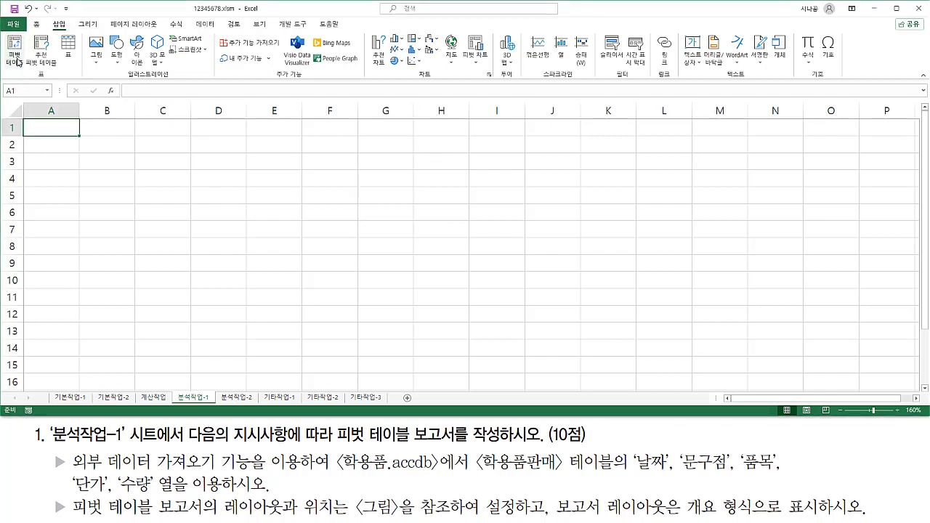
click(17, 63)
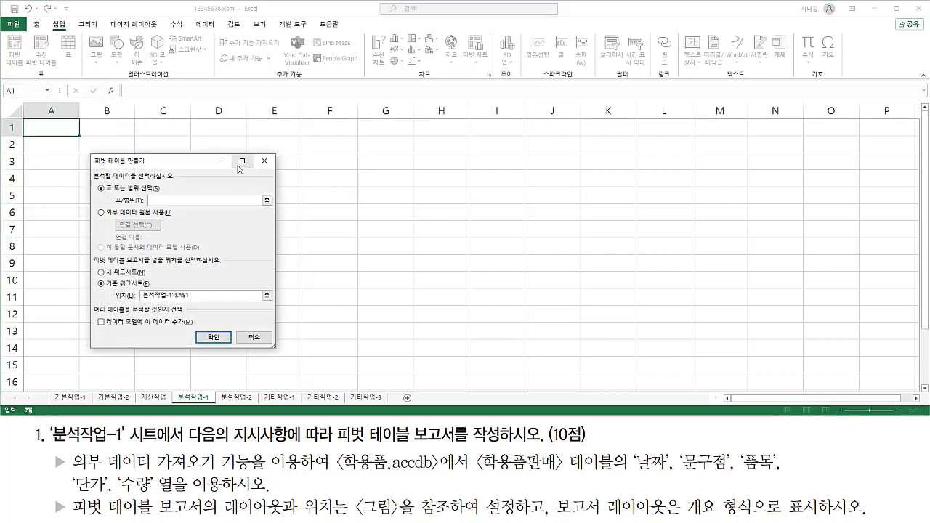
key(ctrl+shift+d)
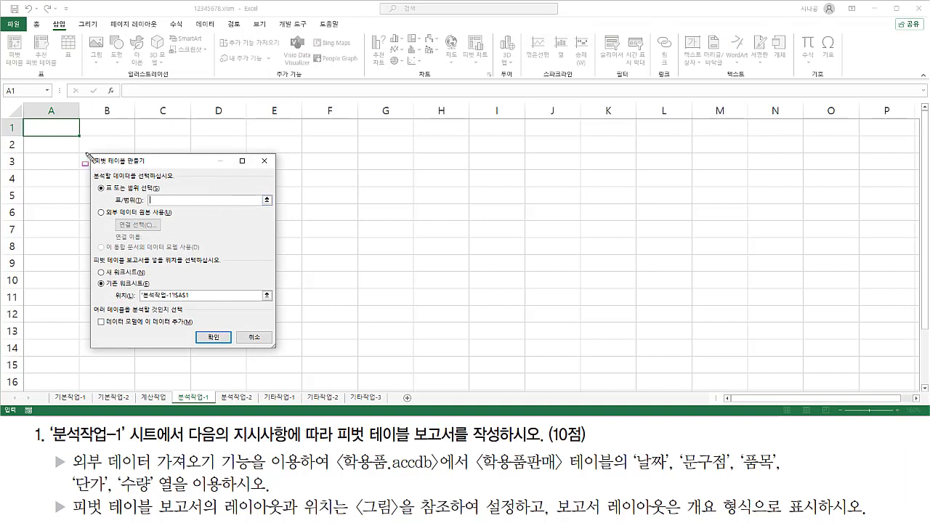
drag(90, 154, 282, 355)
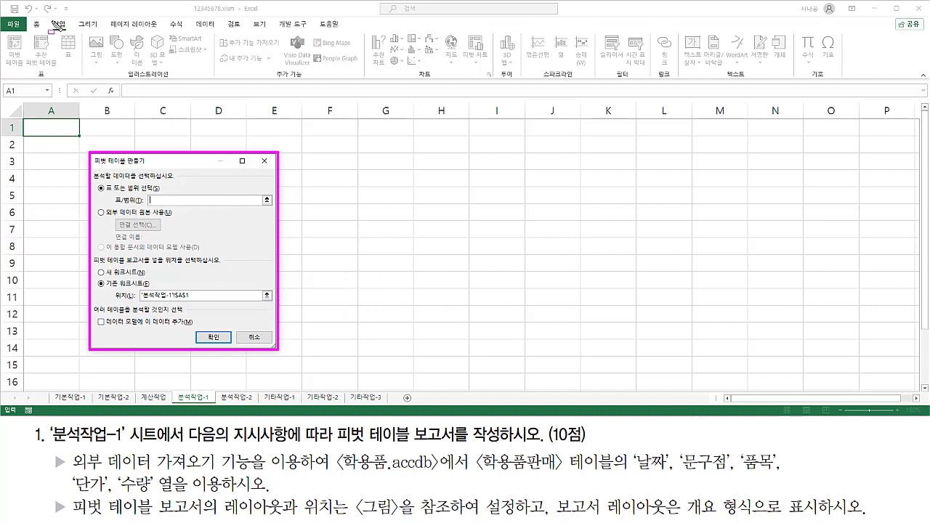
drag(48, 16, 70, 31)
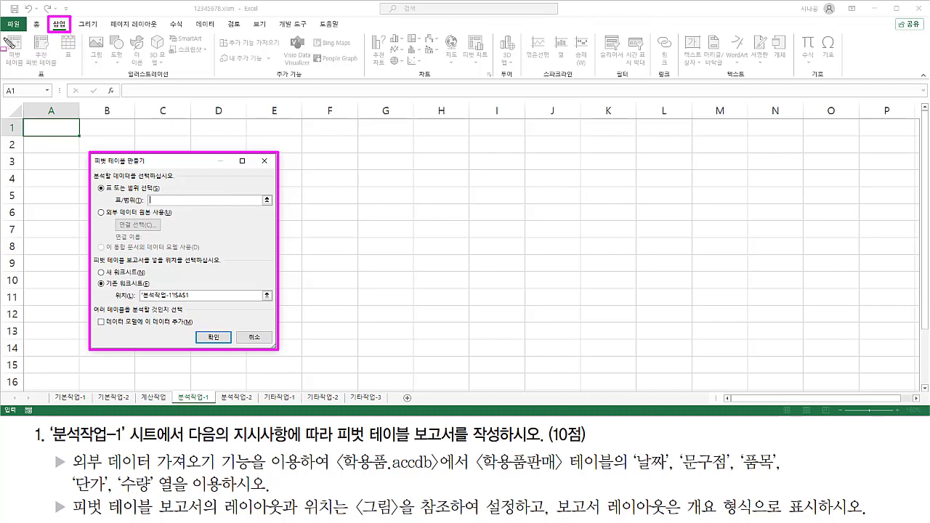
drag(30, 78, 50, 80)
drag(5, 32, 27, 72)
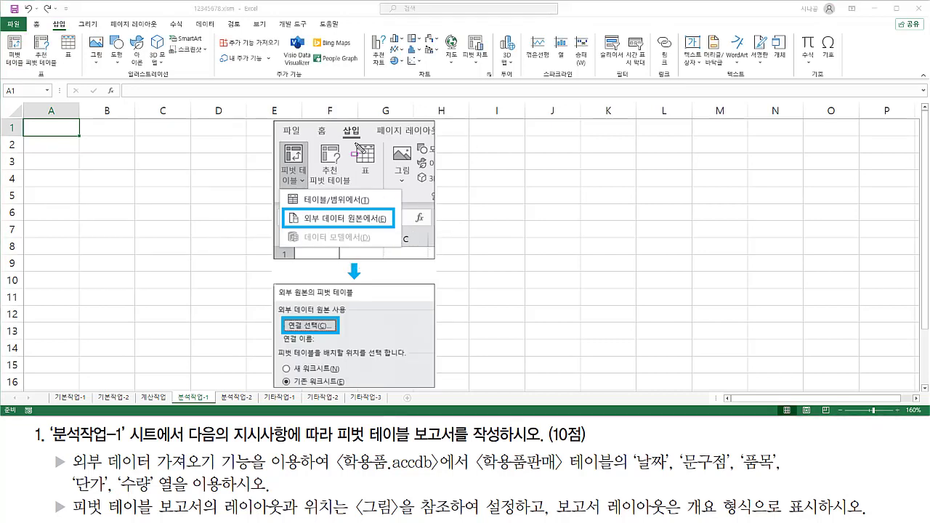
drag(340, 126, 364, 139)
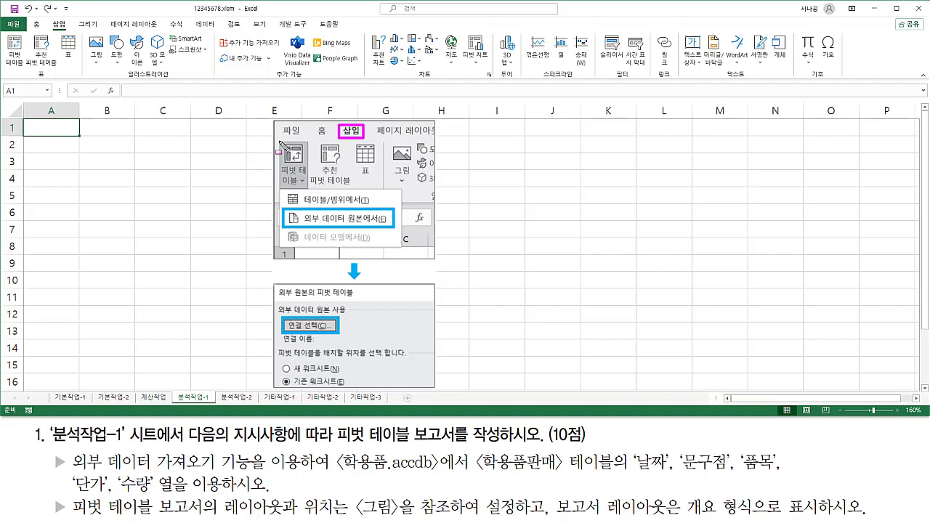
mouse_move(278, 140)
mouse_down()
mouse_move(309, 187)
mouse_move(288, 223)
mouse_move(405, 253)
mouse_up()
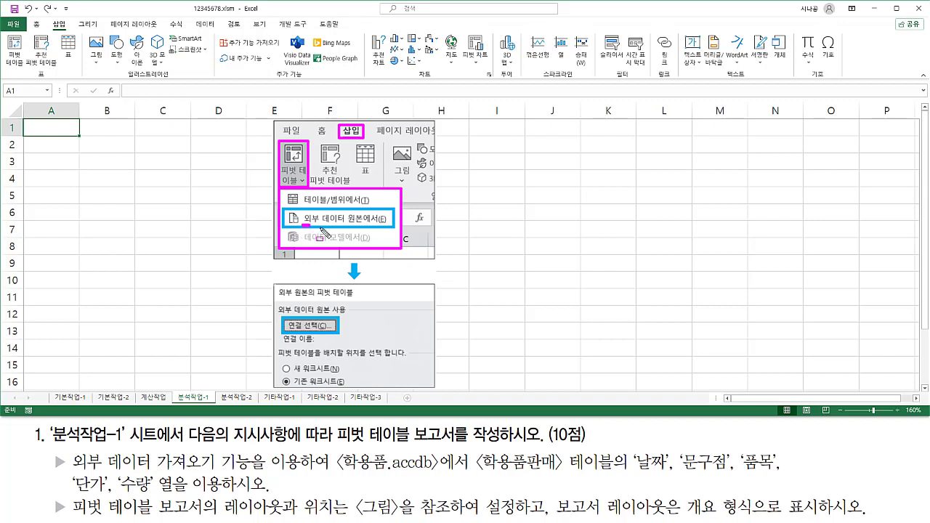
mouse_move(303, 225)
mouse_down()
mouse_move(377, 237)
mouse_move(391, 231)
mouse_move(382, 213)
mouse_up()
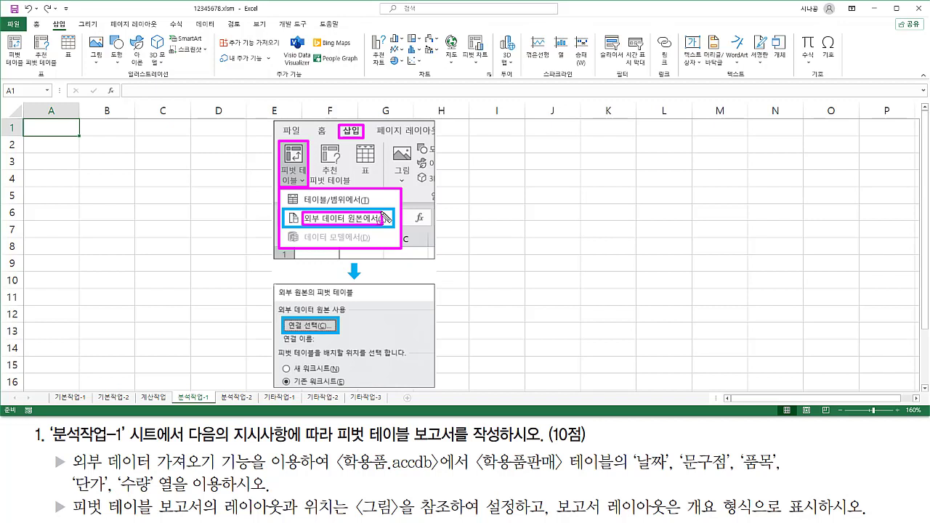
mouse_move(275, 286)
mouse_down()
mouse_move(328, 308)
mouse_move(439, 392)
mouse_up()
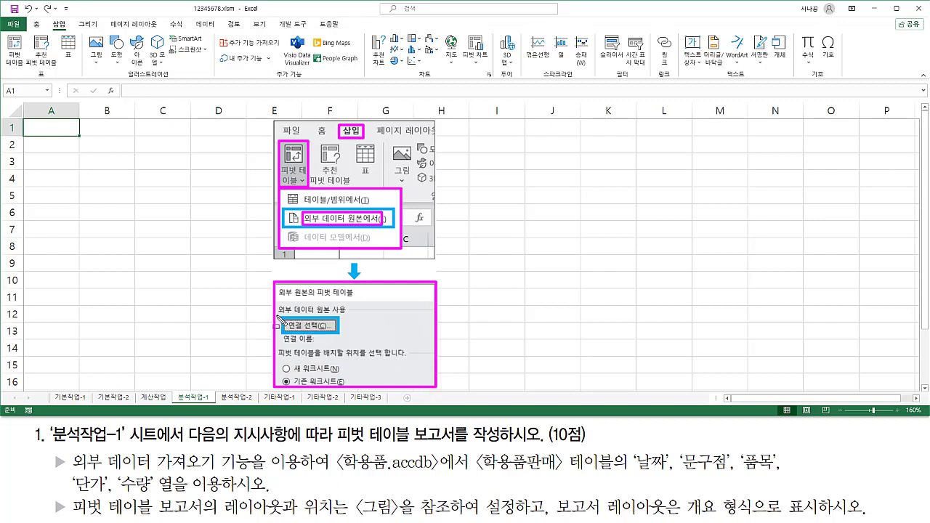
drag(279, 318, 349, 318)
drag(285, 331, 334, 332)
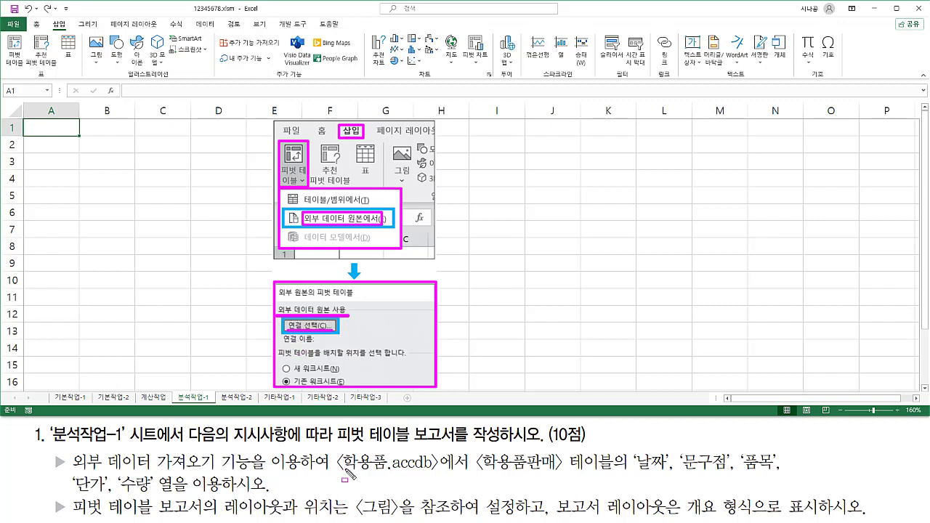
drag(336, 472, 445, 474)
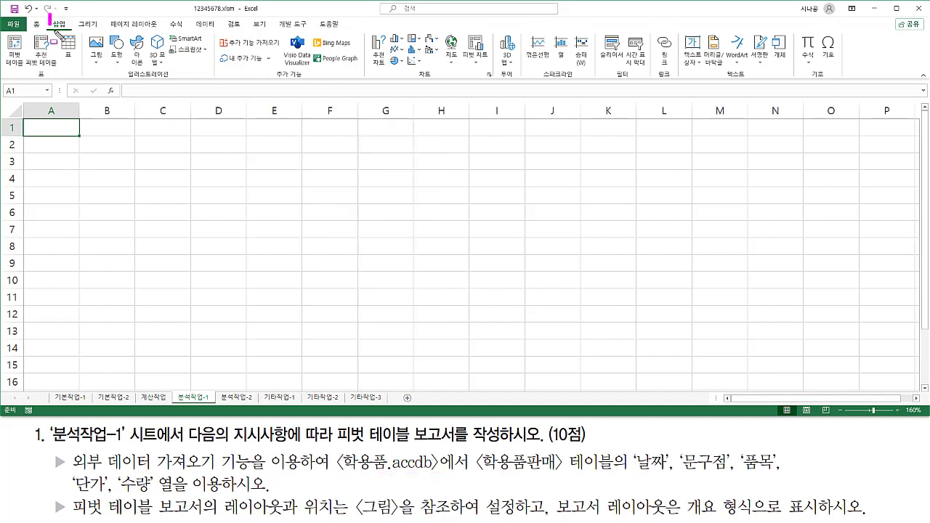
drag(50, 15, 69, 33)
drag(37, 68, 52, 83)
drag(3, 33, 28, 68)
key(Escape)
- Start a new PivotTable that uses an external data source and open the list of existing connections
click(16, 54)
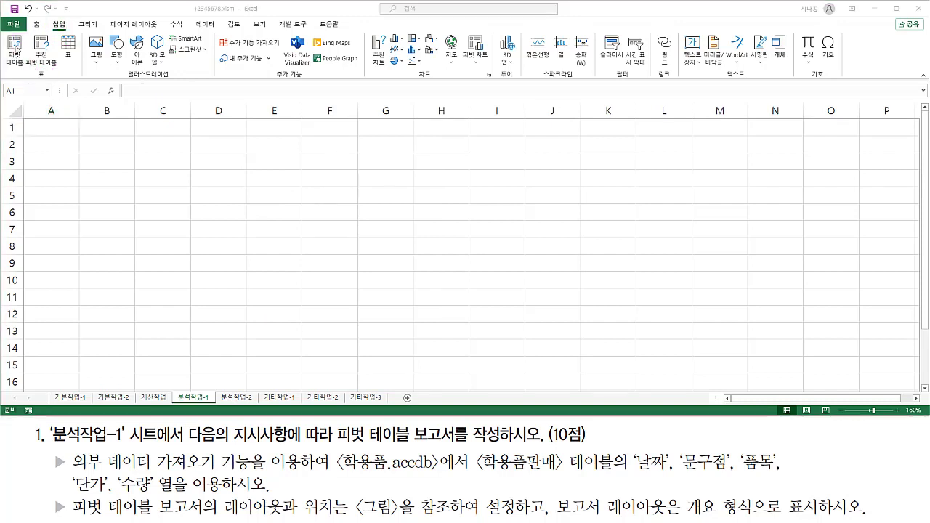
click(16, 48)
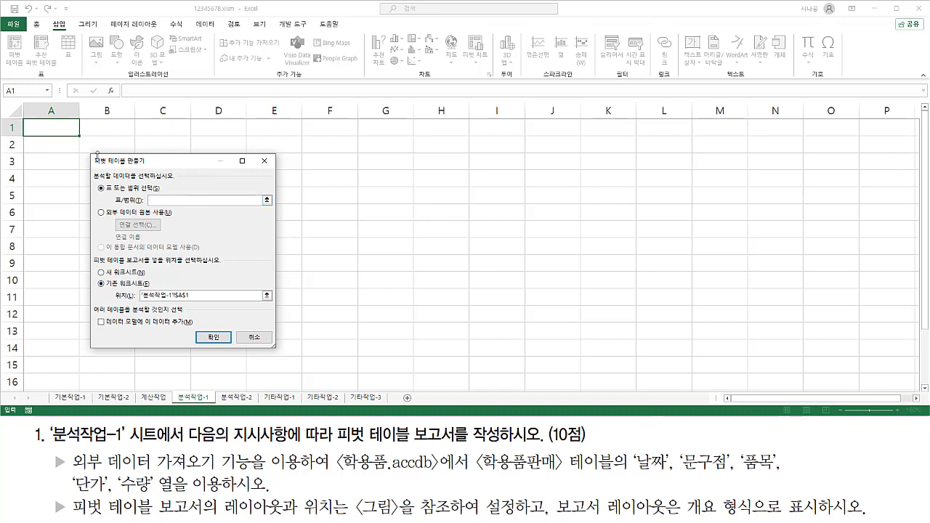
mouse_move(86, 153)
mouse_down()
mouse_move(117, 247)
mouse_move(279, 349)
mouse_up()
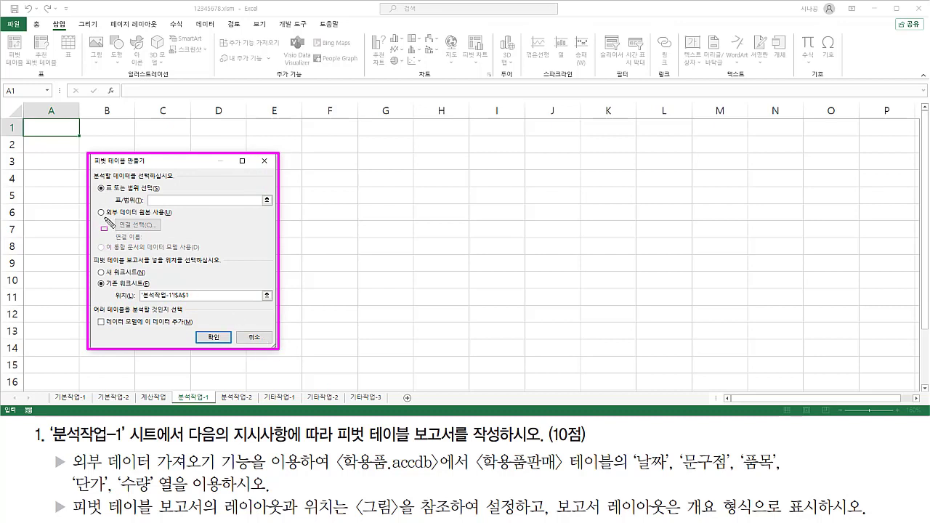
mouse_move(105, 226)
mouse_down()
mouse_move(181, 218)
mouse_move(173, 217)
mouse_up()
key(Escape)
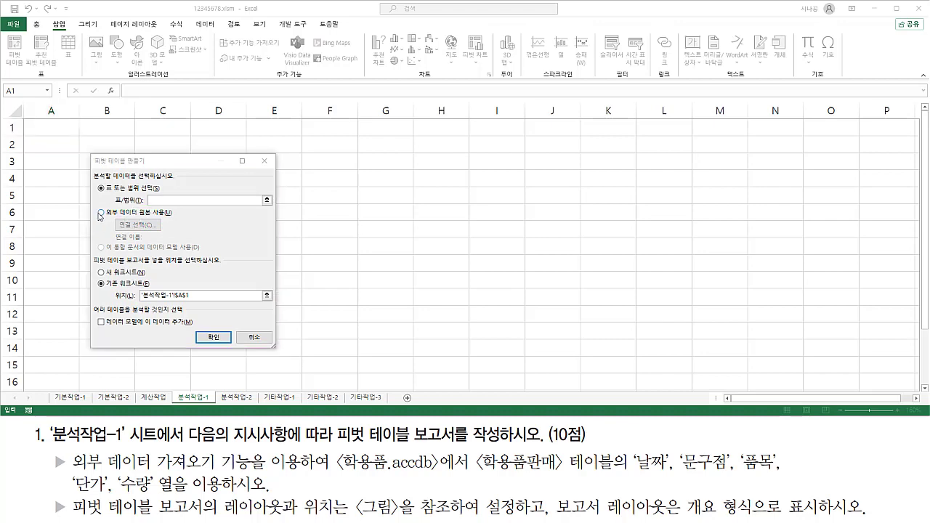
click(101, 213)
mouse_move(114, 216)
mouse_down()
mouse_move(162, 234)
mouse_move(116, 217)
mouse_up()
key(Escape)
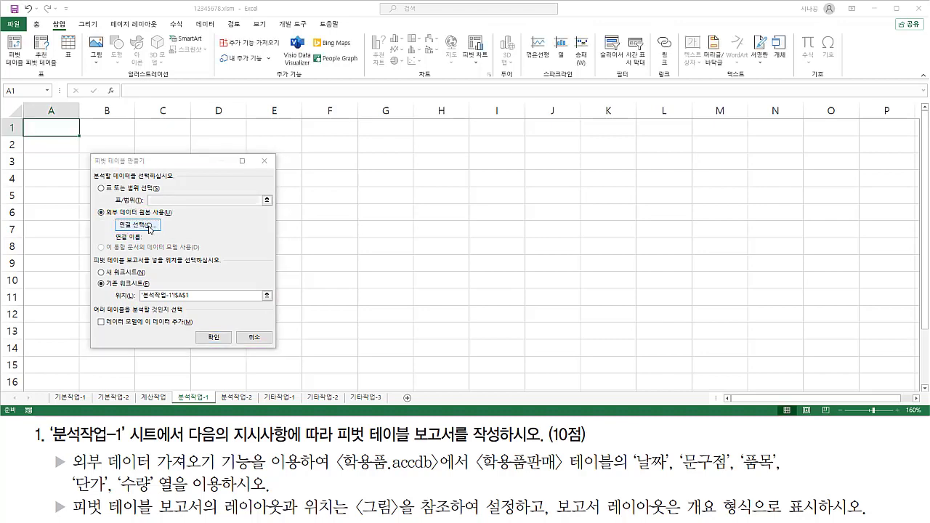
click(137, 225)
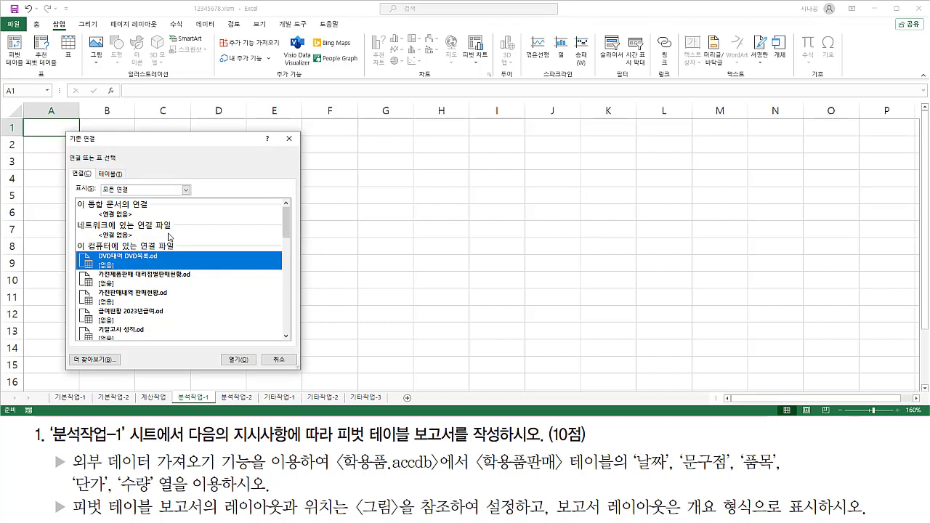
mouse_move(64, 131)
mouse_down()
mouse_move(195, 343)
mouse_move(314, 368)
mouse_move(304, 370)
mouse_up()
drag(70, 352, 119, 374)
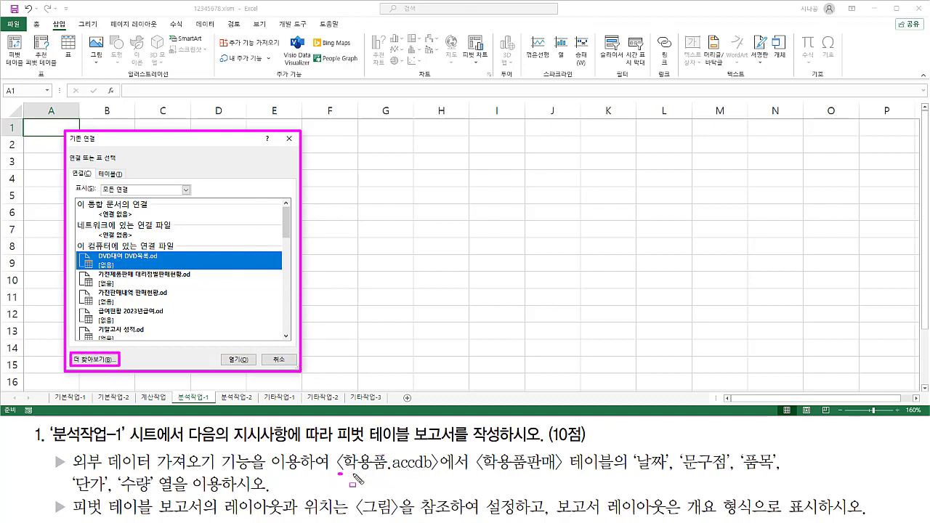
drag(337, 473, 438, 474)
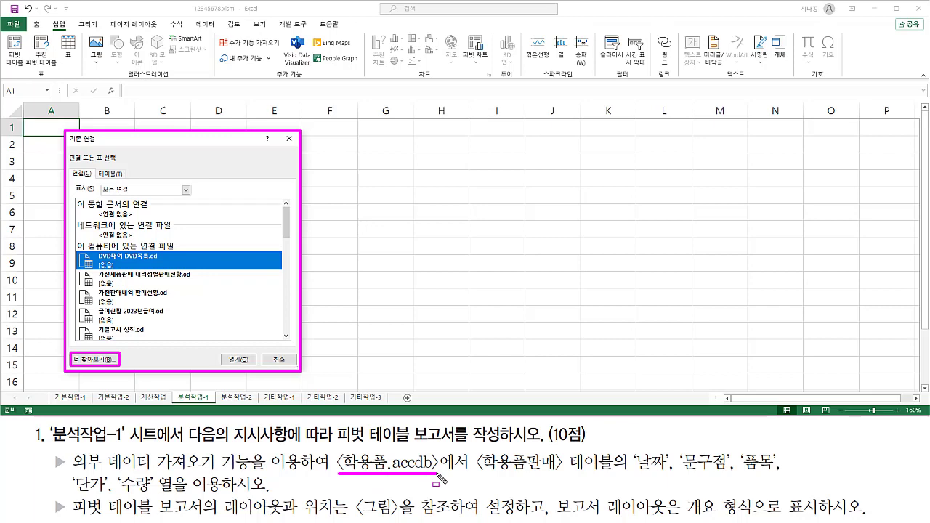
key(Escape)
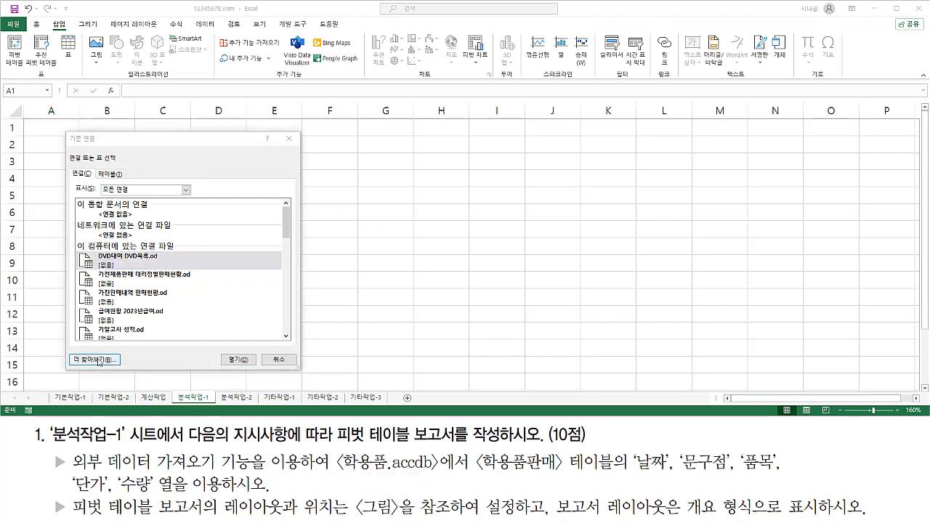
- Browse to C:\길벗컴활1급기출\01 시험장따라하기 and choose 학용품.accdb as the PivotTable's data connection
click(99, 361)
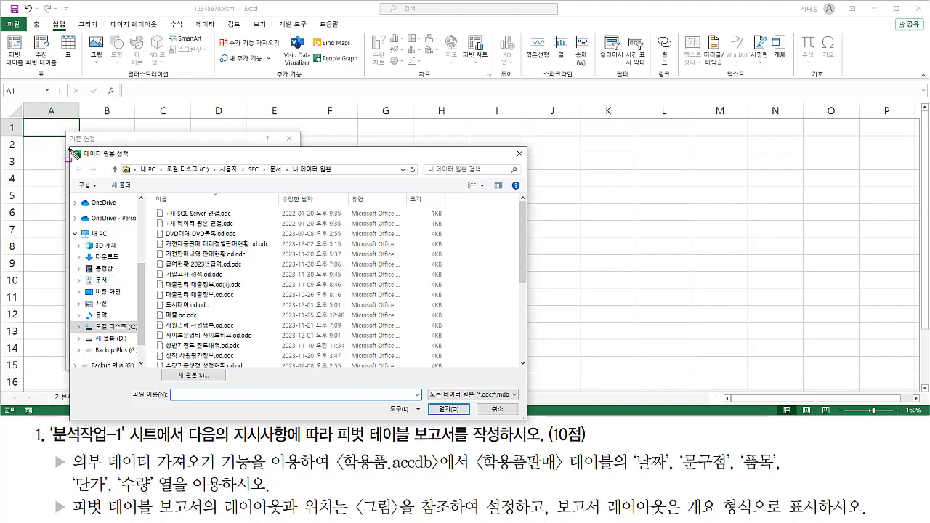
mouse_move(70, 150)
mouse_down()
mouse_move(536, 373)
mouse_move(527, 421)
mouse_up()
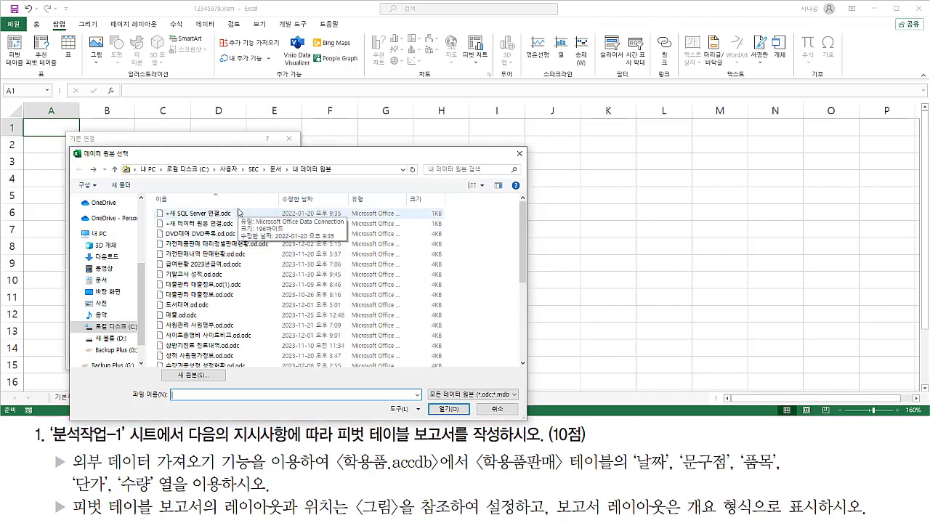
click(190, 170)
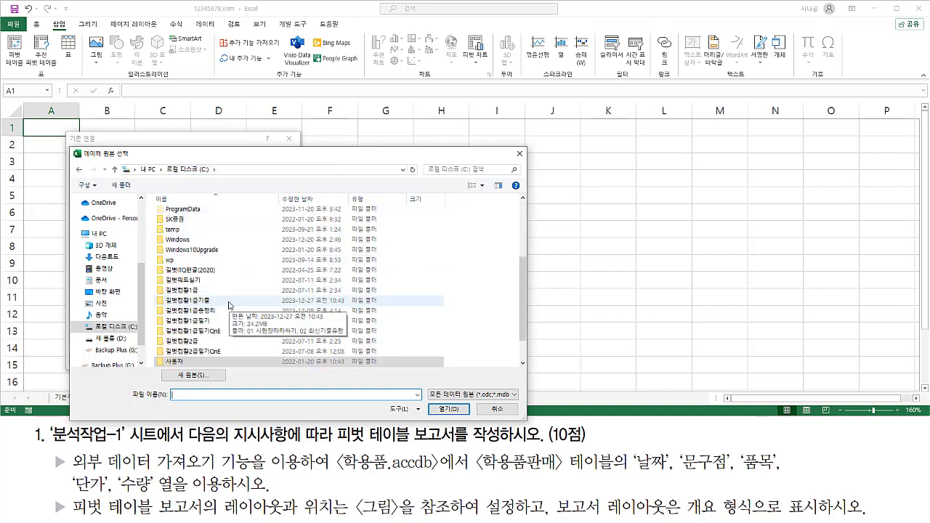
click(191, 301)
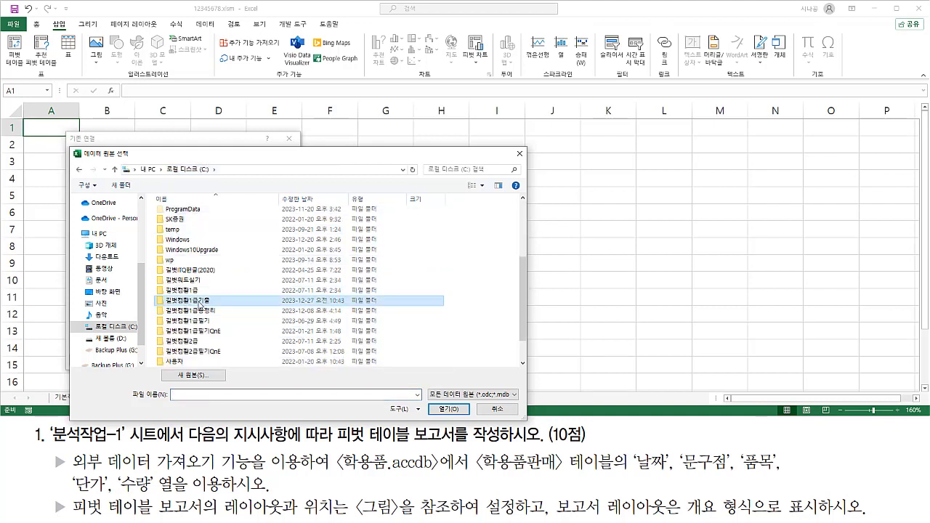
double_click(199, 302)
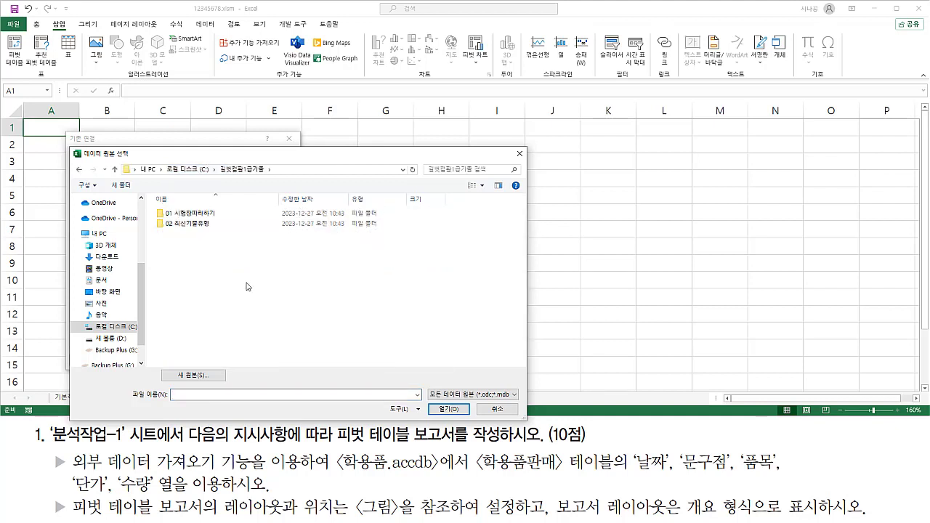
click(192, 216)
double_click(195, 216)
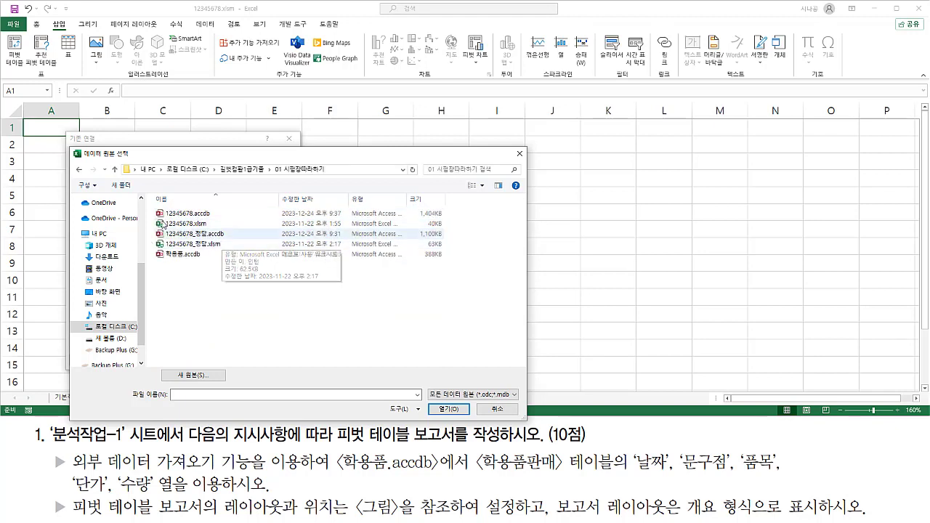
click(193, 257)
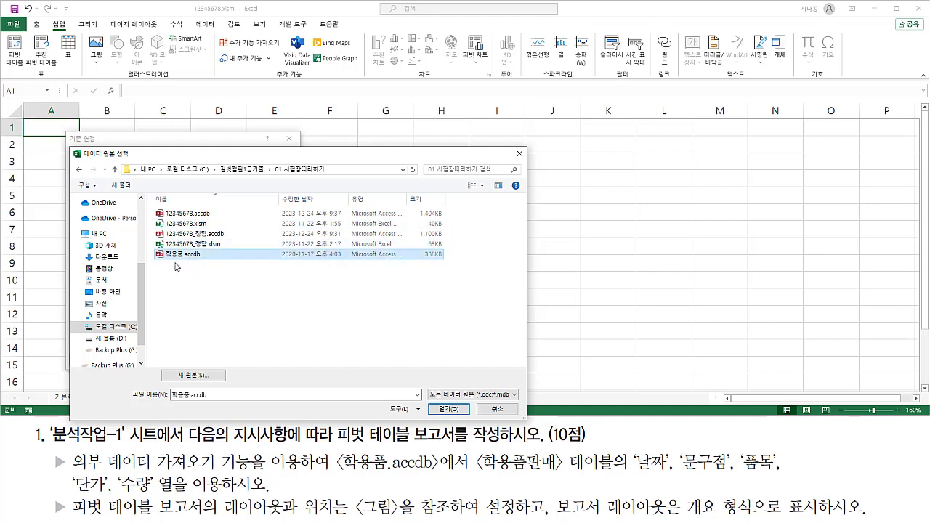
drag(151, 246, 217, 262)
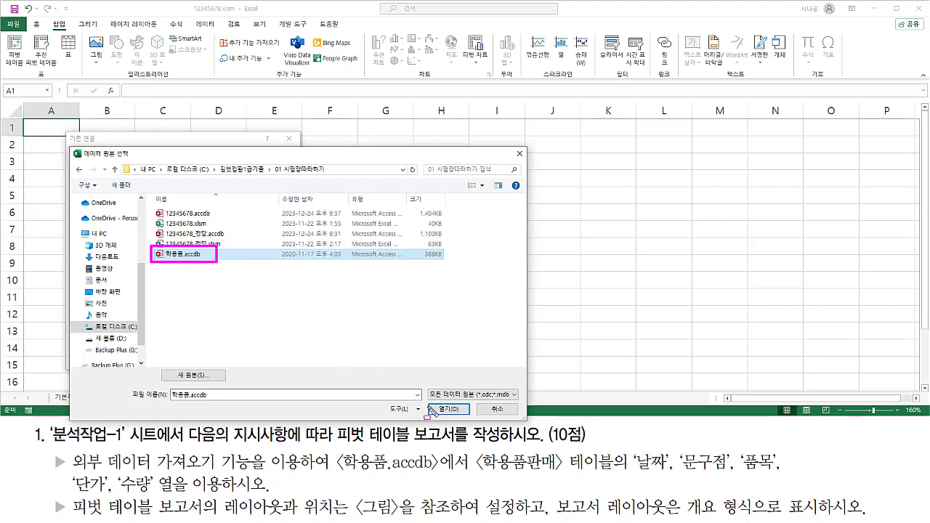
click(456, 411)
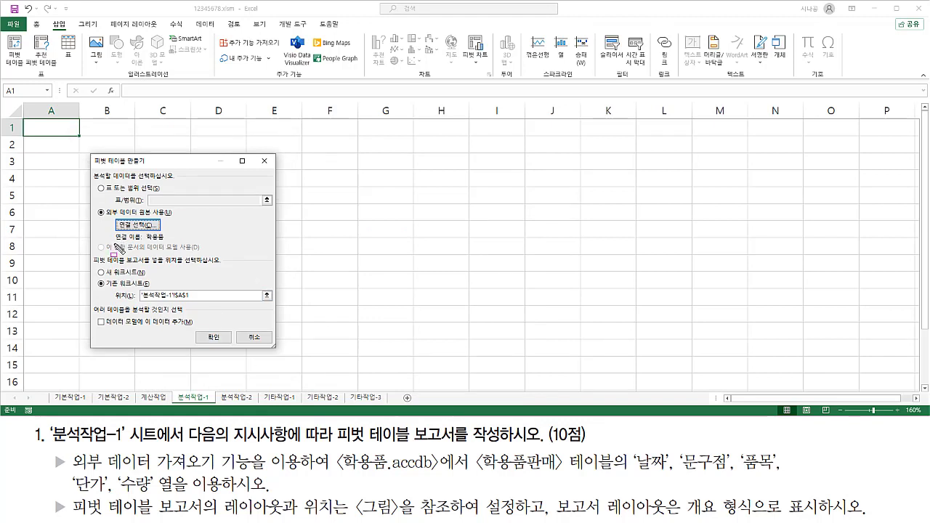
drag(113, 243, 172, 243)
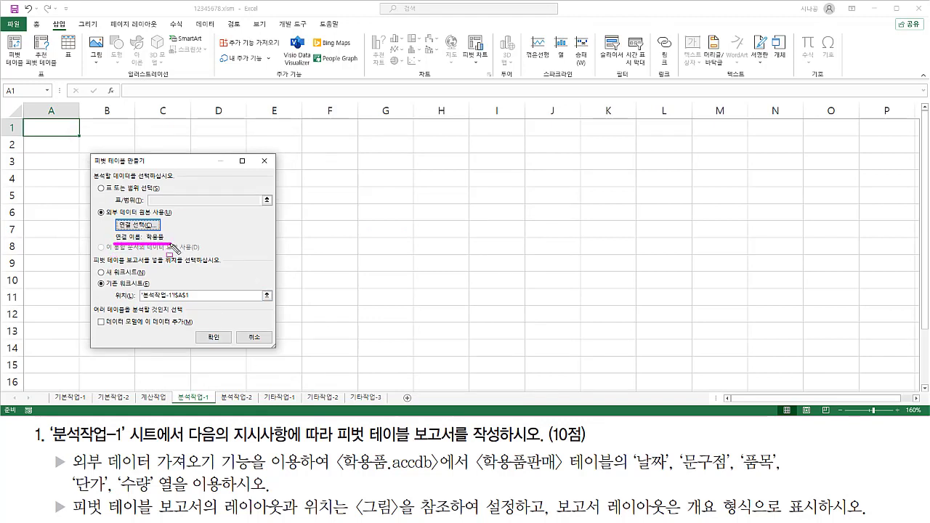
key(Escape)
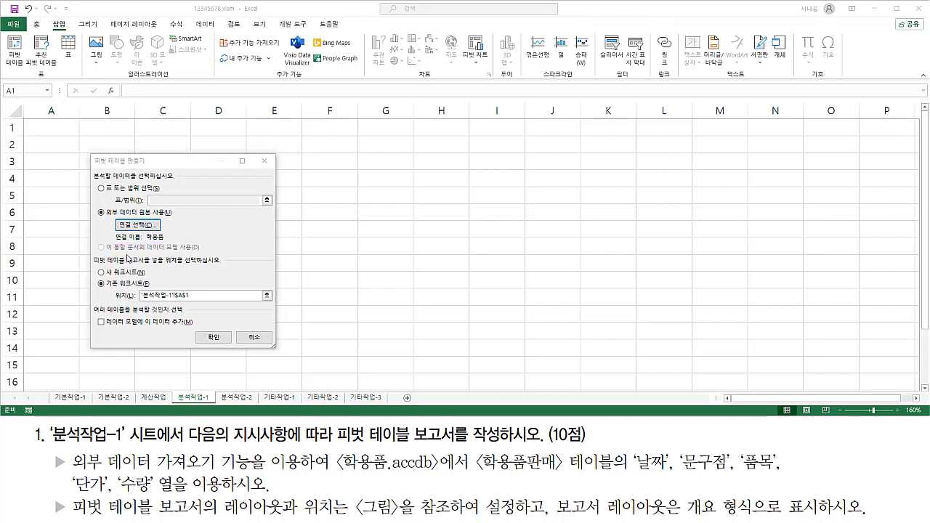
mouse_move(92, 255)
mouse_down()
mouse_move(160, 271)
mouse_move(221, 266)
mouse_up()
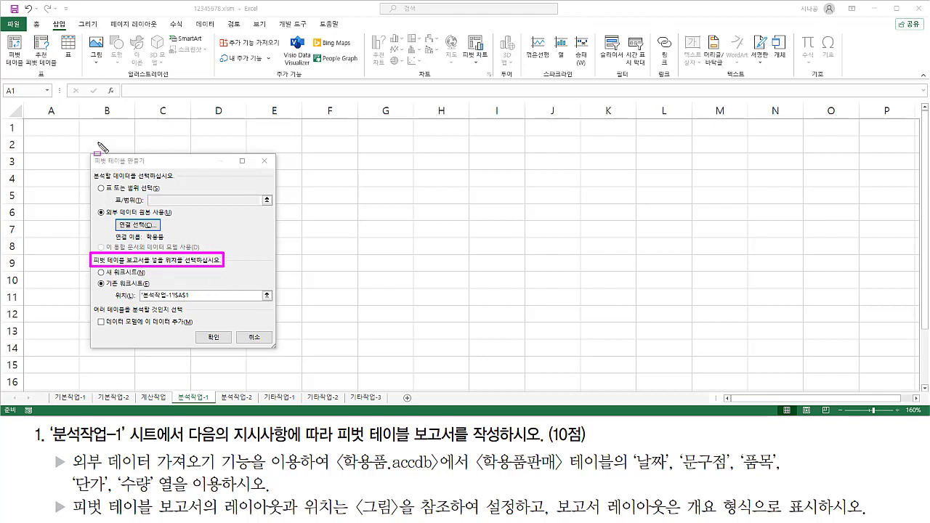
mouse_move(78, 135)
mouse_down()
mouse_move(94, 149)
mouse_move(131, 152)
mouse_up()
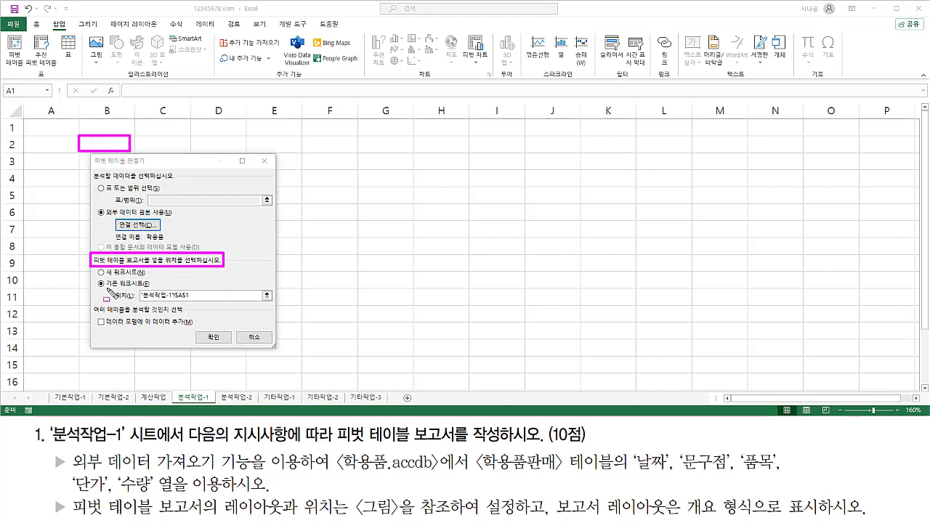
drag(99, 286, 142, 286)
key(Escape)
- Set the PivotTable location to cell B2 of the existing 분석작업-1 sheet and create it
drag(211, 295, 131, 295)
click(97, 149)
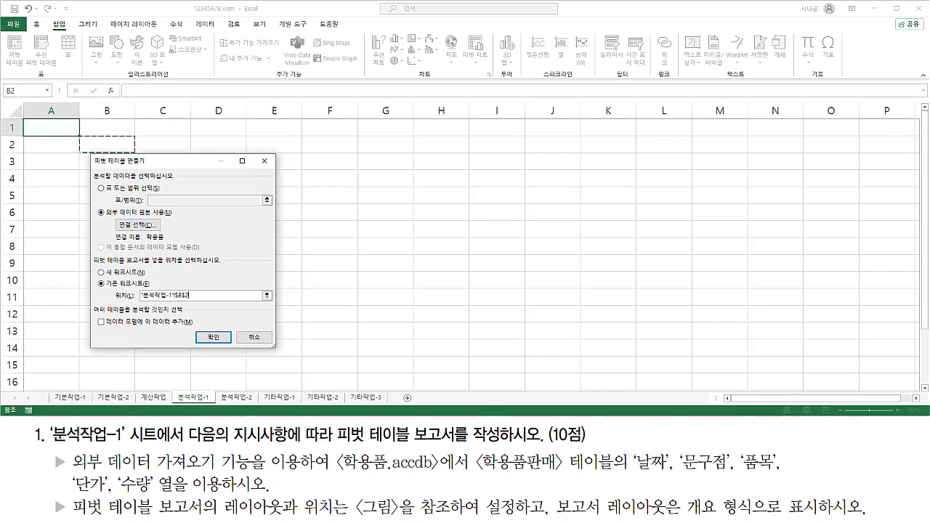
click(213, 338)
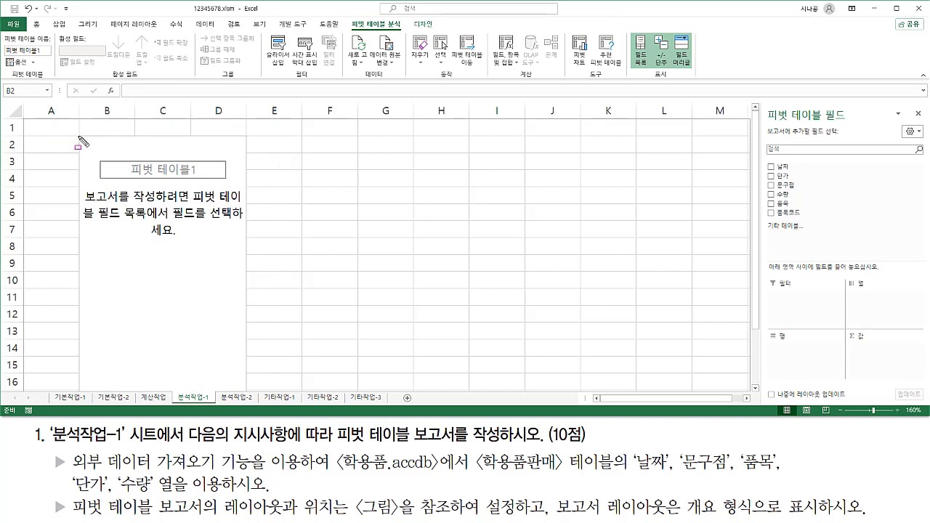
mouse_move(84, 153)
mouse_down()
mouse_move(228, 182)
mouse_move(245, 387)
mouse_up()
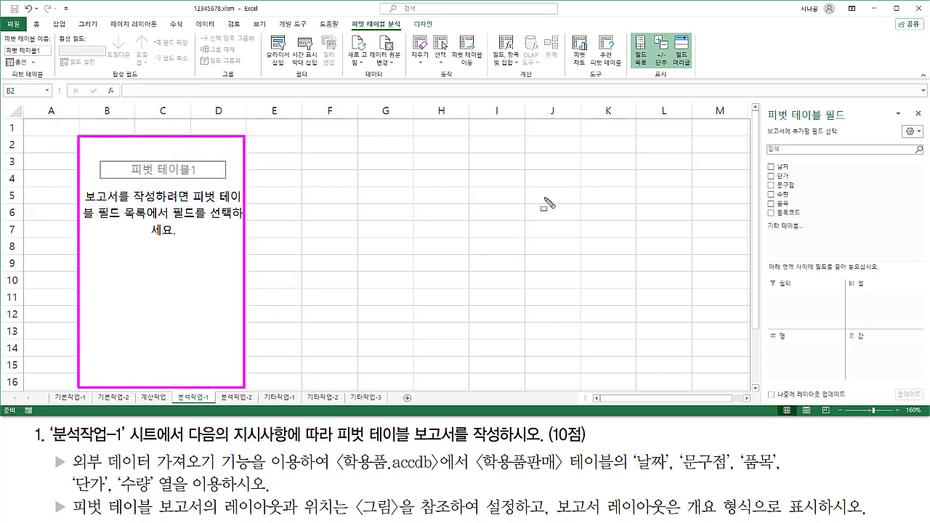
drag(763, 104, 850, 123)
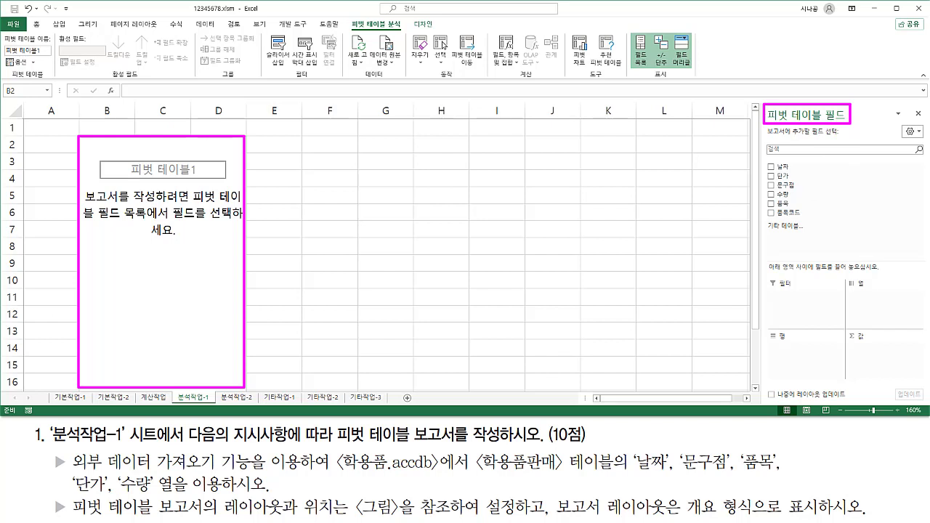
mouse_move(766, 160)
mouse_down()
mouse_move(765, 192)
mouse_move(811, 218)
mouse_up()
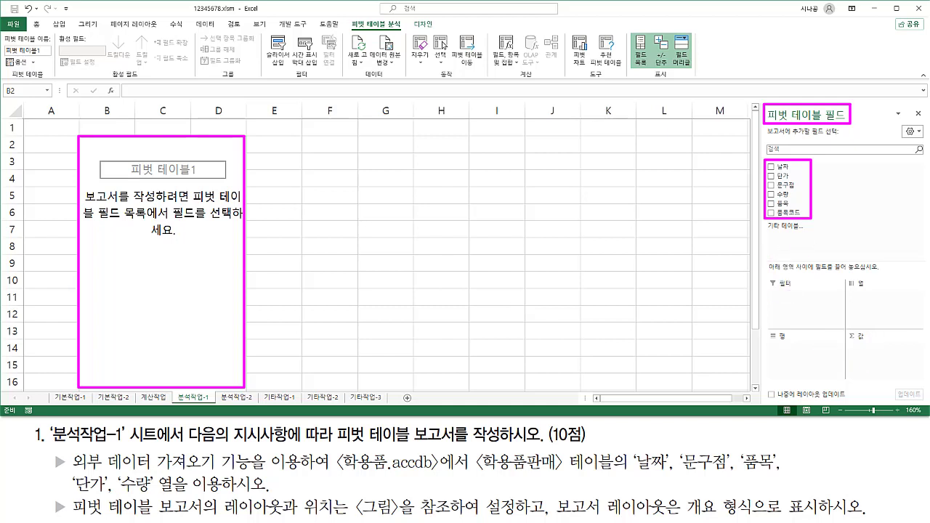
key(Escape)
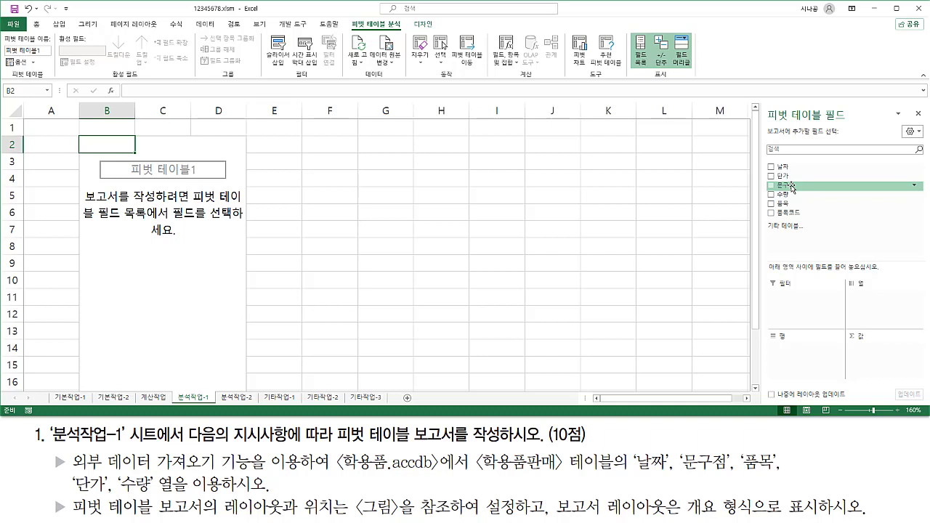
- Add the 문구점 field to the PivotTable's row area
drag(792, 187, 802, 354)
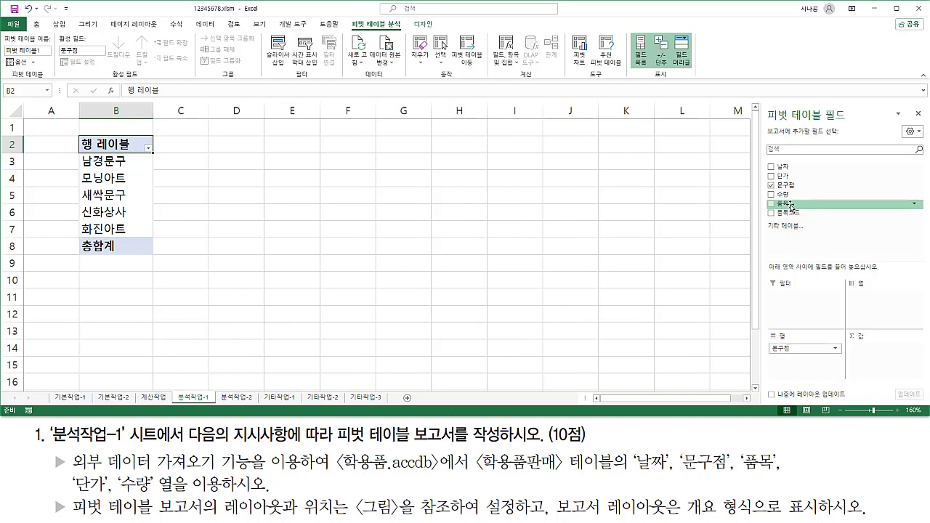
- Add the 품목 field to the row area below 문구점 and the 날짜 field to the column area
drag(792, 206, 803, 361)
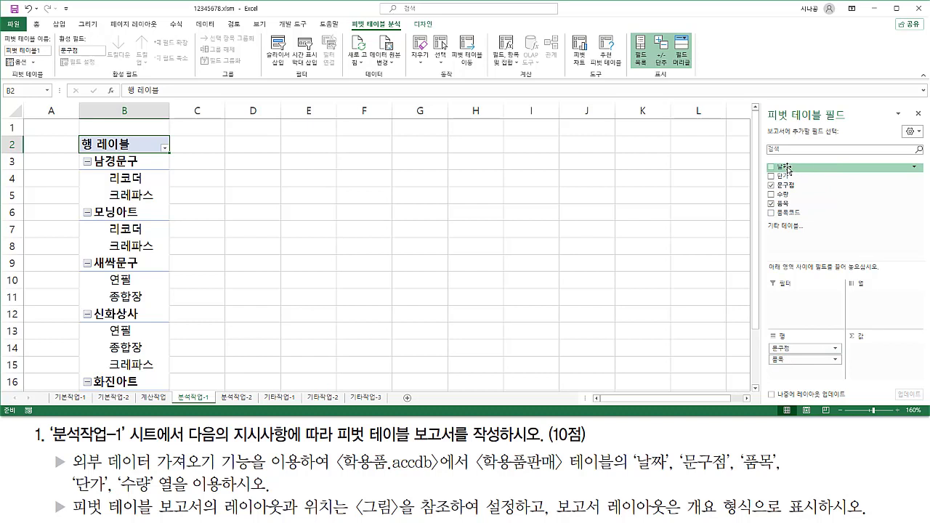
mouse_move(786, 169)
mouse_down()
mouse_move(844, 198)
mouse_move(876, 273)
mouse_move(871, 319)
mouse_move(850, 314)
mouse_move(927, 313)
mouse_move(924, 303)
mouse_up()
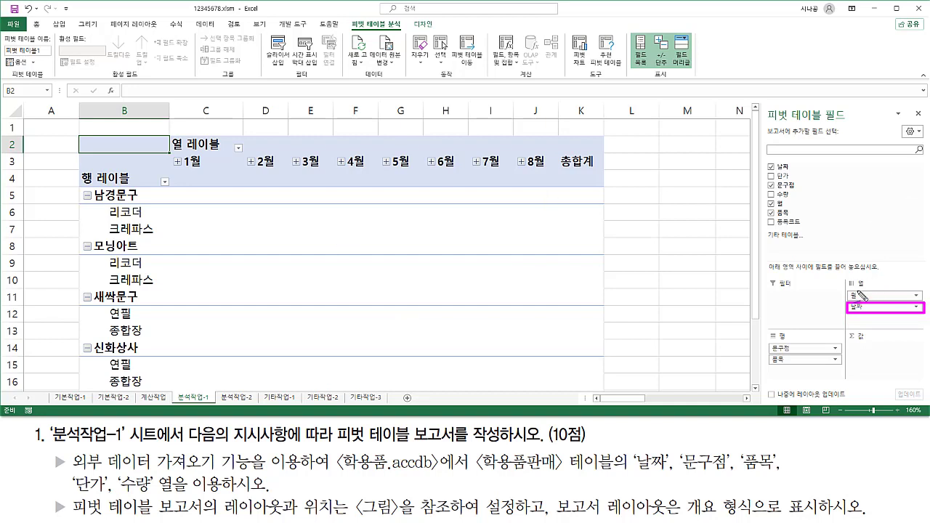
drag(860, 290, 876, 280)
drag(851, 320, 858, 318)
key(Escape)
- Add the 단가 and 수량 fields to the PivotTable's values area, with 수량 below 단가
mouse_move(780, 176)
mouse_down()
mouse_move(883, 311)
mouse_move(884, 354)
mouse_up()
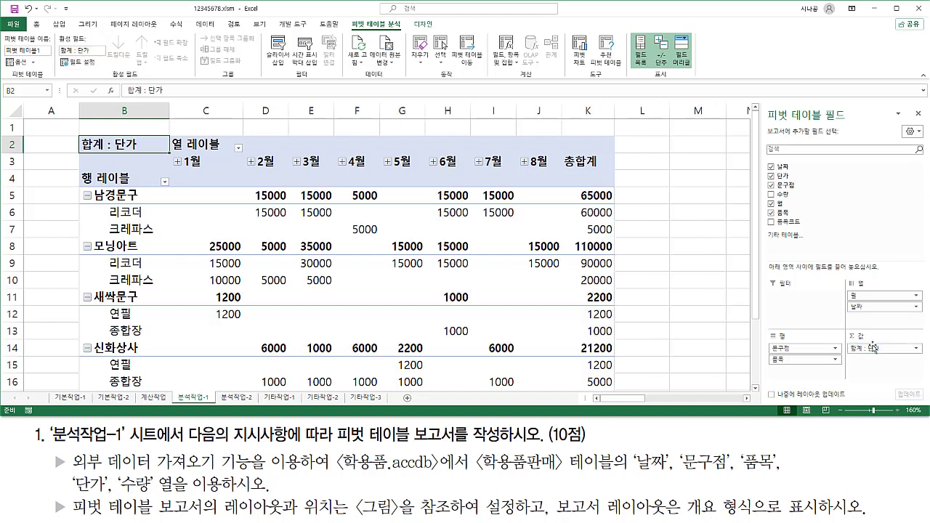
drag(803, 194, 885, 364)
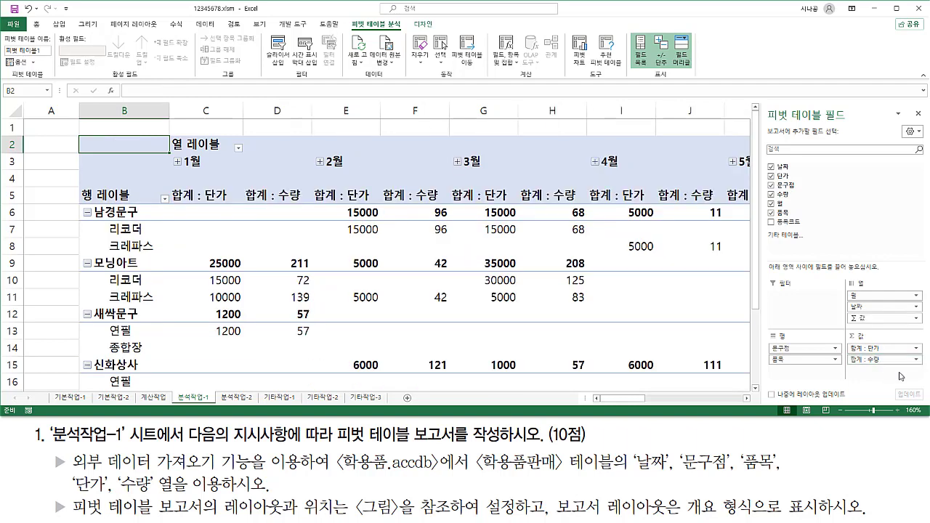
key(ctrl+shift+d)
mouse_move(848, 342)
mouse_down()
mouse_move(883, 370)
mouse_move(927, 370)
mouse_up()
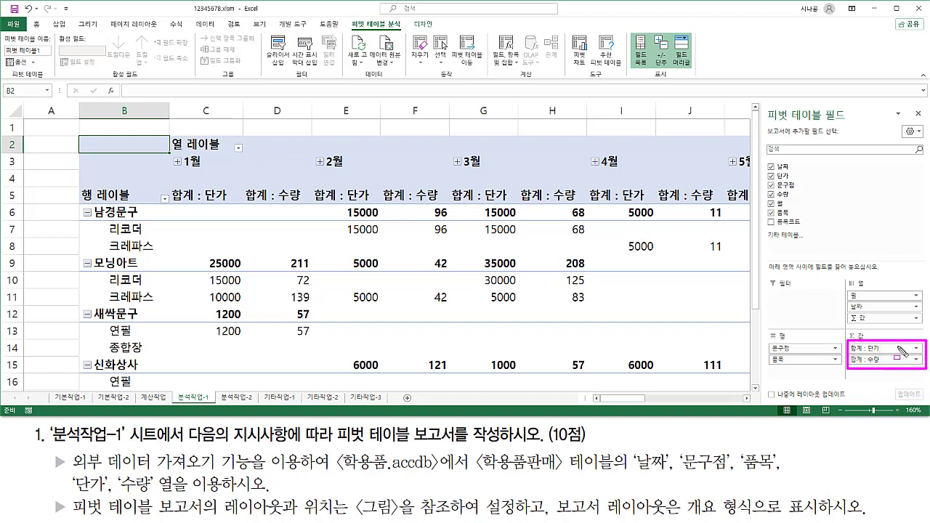
mouse_move(847, 325)
mouse_down()
mouse_move(915, 325)
mouse_move(921, 312)
mouse_move(850, 311)
mouse_move(925, 317)
mouse_up()
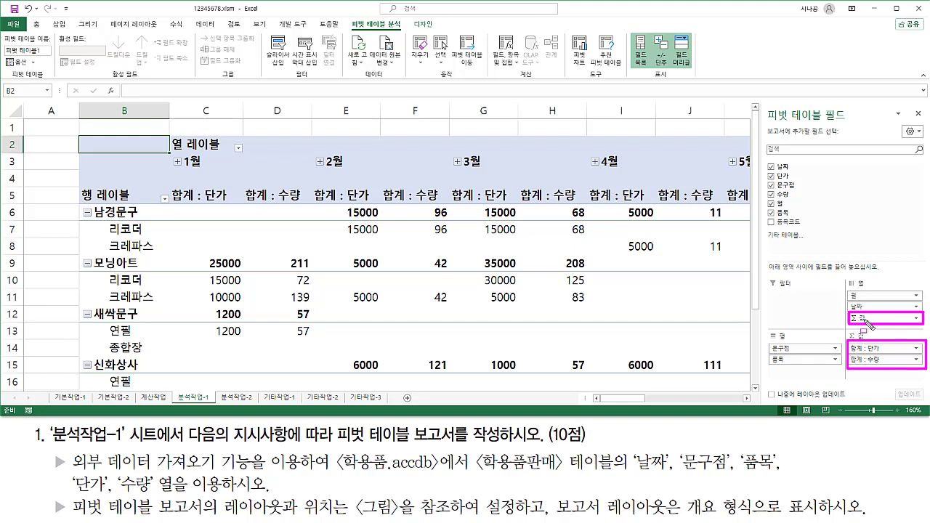
mouse_move(845, 275)
mouse_down()
mouse_move(905, 334)
mouse_move(922, 325)
mouse_up()
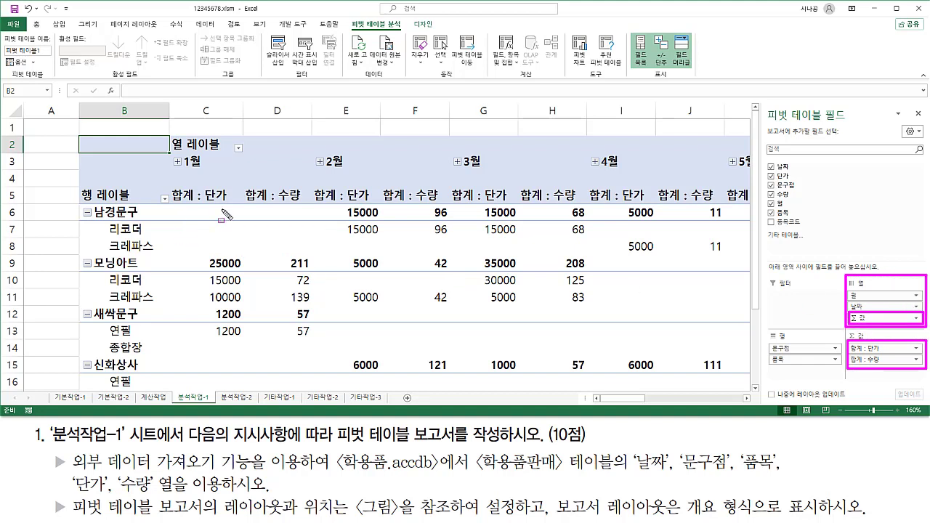
drag(221, 206, 222, 362)
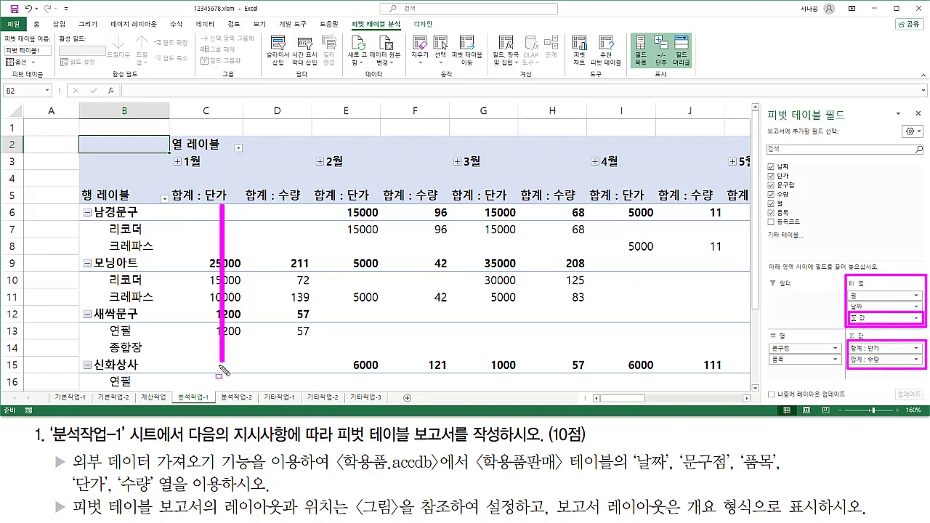
drag(300, 207, 307, 372)
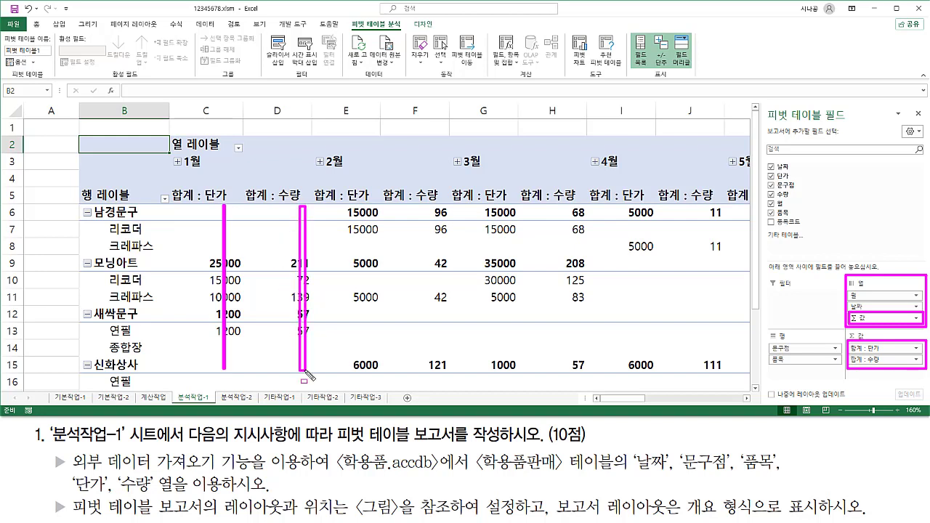
drag(370, 205, 365, 372)
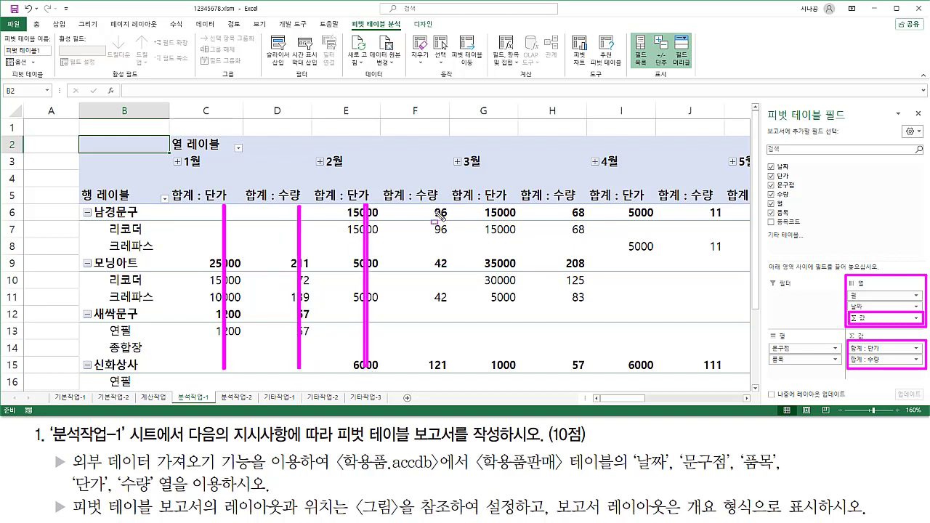
drag(437, 206, 435, 367)
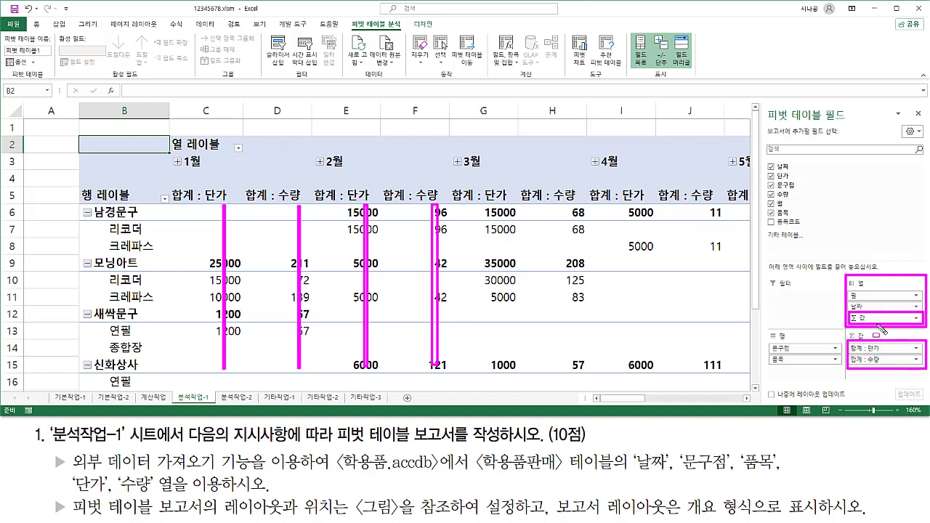
key(Escape)
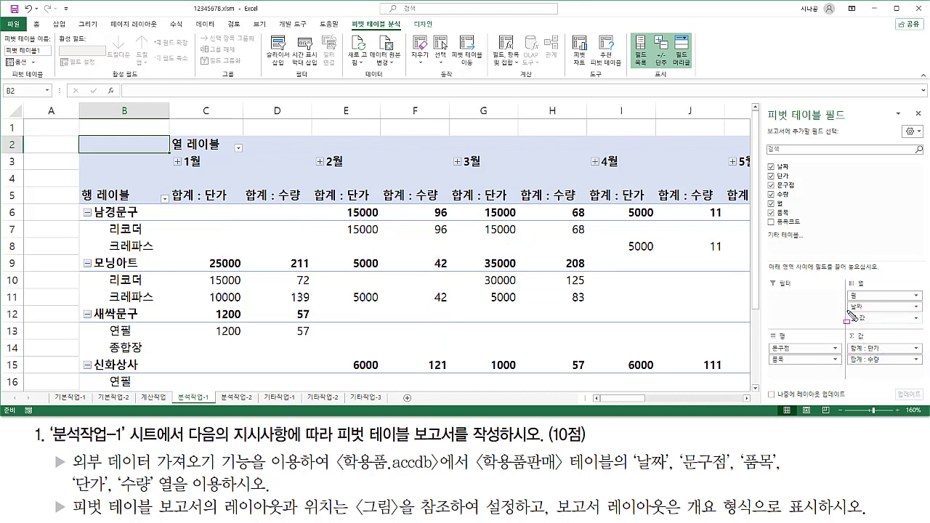
- Try placing the Σ 값 field in the row area below 품목, and return it to the column area below 날짜
mouse_move(848, 311)
mouse_down()
mouse_move(875, 325)
mouse_move(805, 371)
mouse_up()
key(Escape)
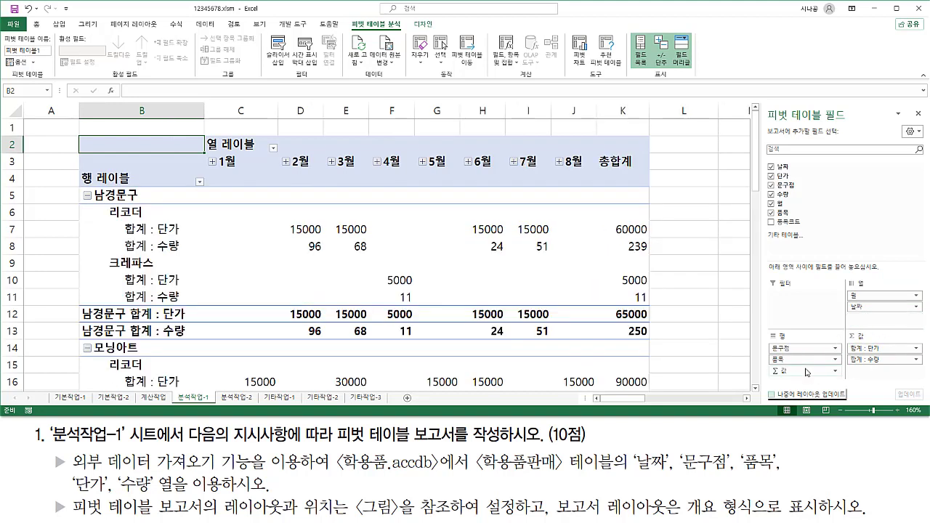
mouse_move(153, 216)
mouse_down()
mouse_move(184, 235)
mouse_move(188, 253)
mouse_up()
drag(253, 229, 647, 230)
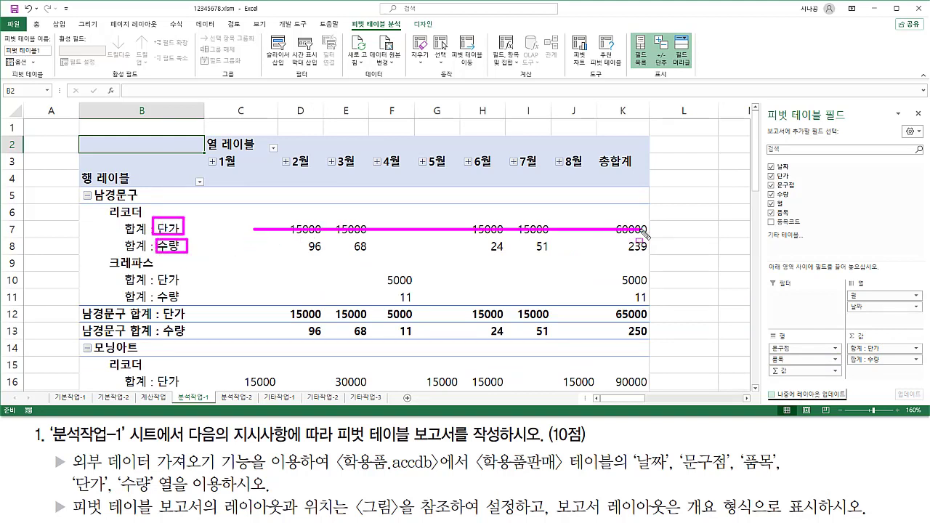
drag(263, 245, 644, 248)
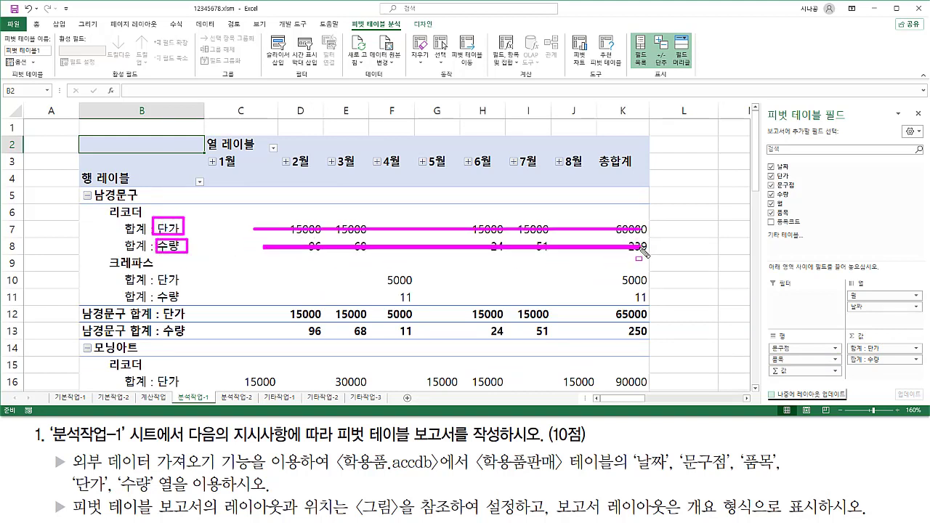
drag(262, 287, 643, 292)
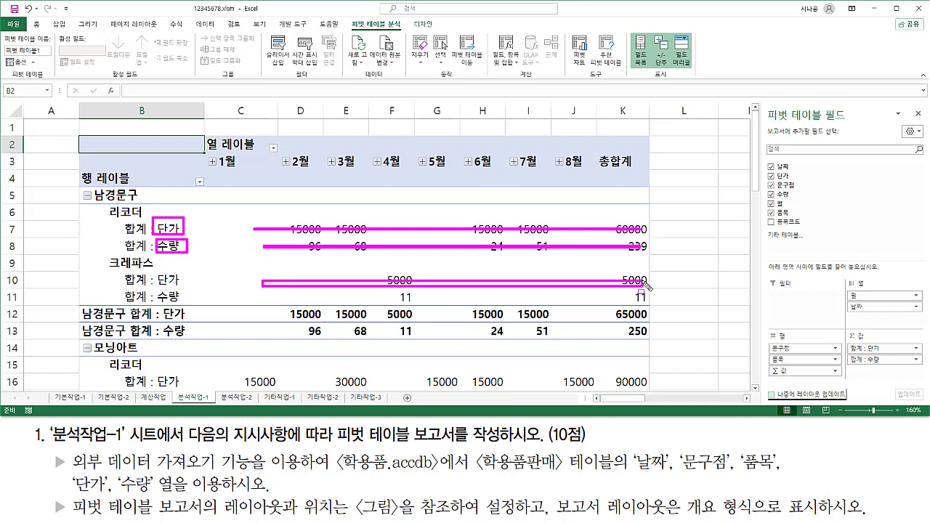
drag(258, 299, 649, 300)
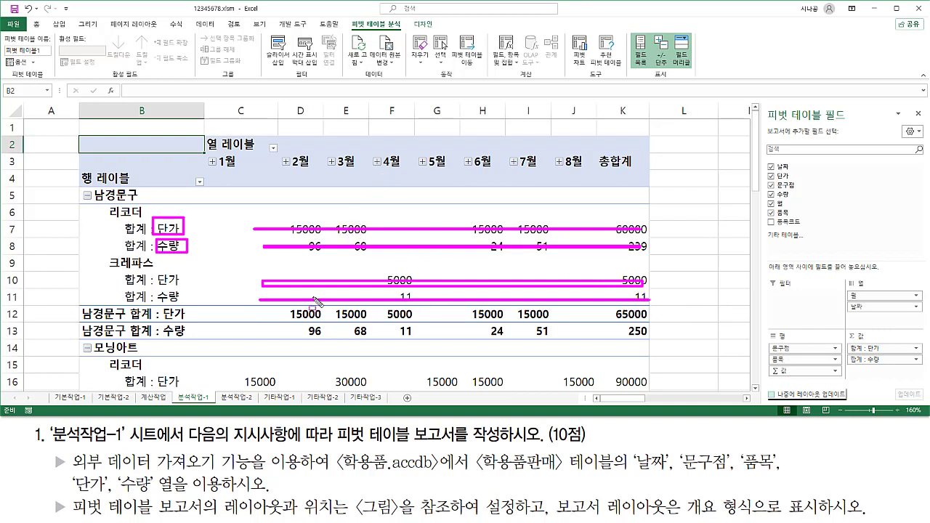
key(Escape)
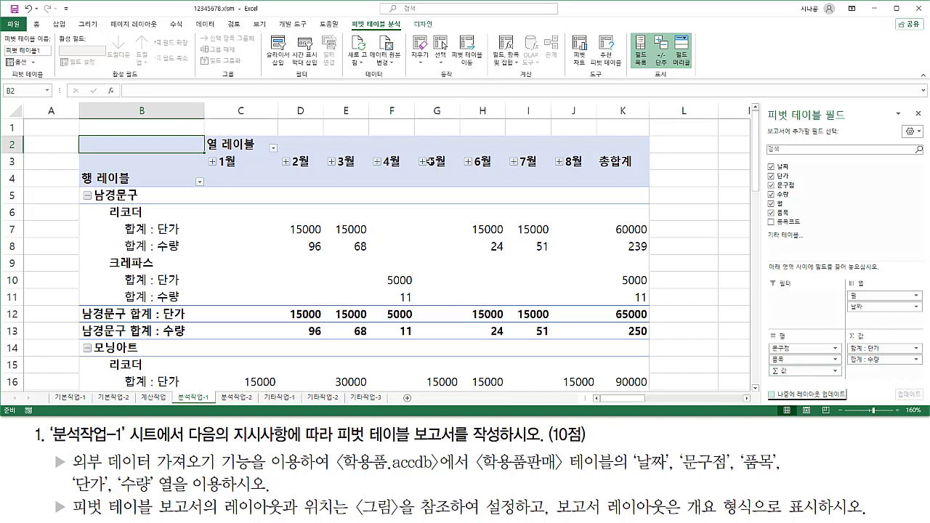
drag(785, 371, 869, 320)
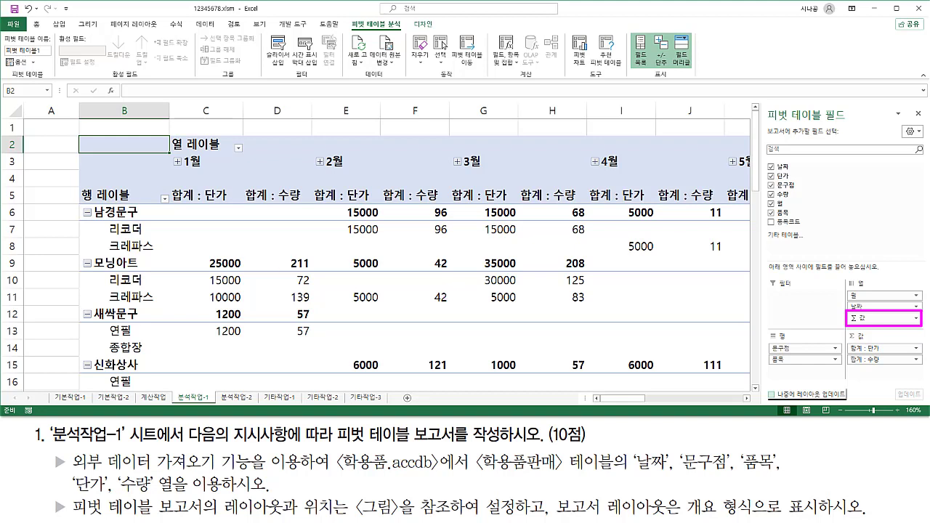
- Set the PivotTable's report layout to outline form (개요 형식으로 표시)
mouse_move(554, 494)
mouse_down()
mouse_move(633, 519)
mouse_move(821, 518)
mouse_up()
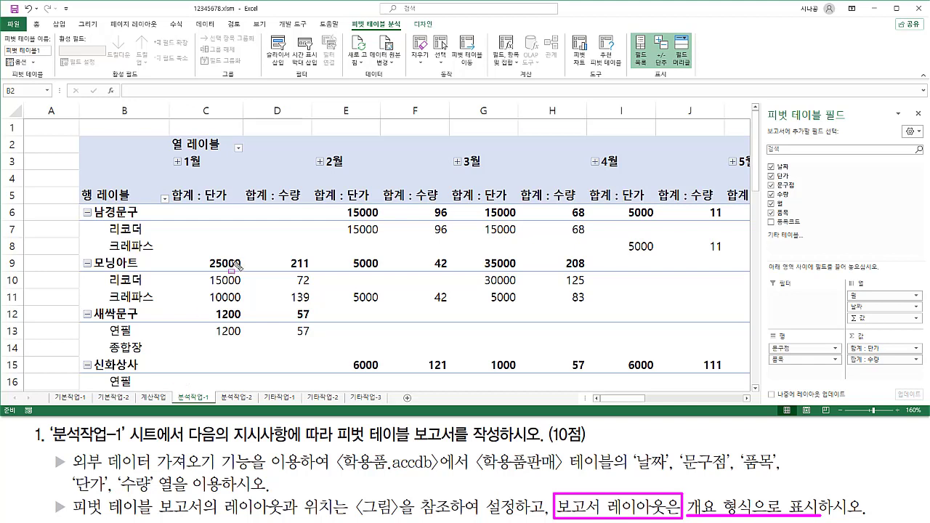
key(Escape)
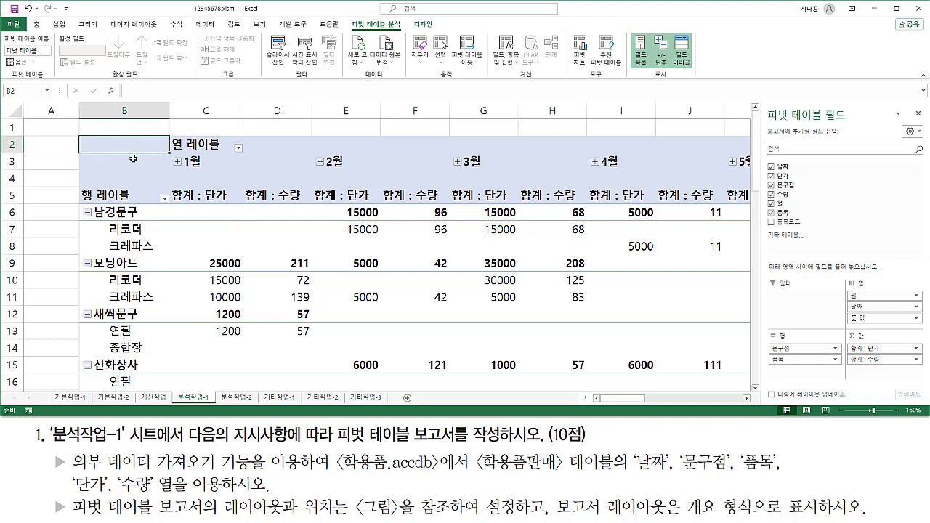
click(226, 219)
click(241, 231)
click(297, 226)
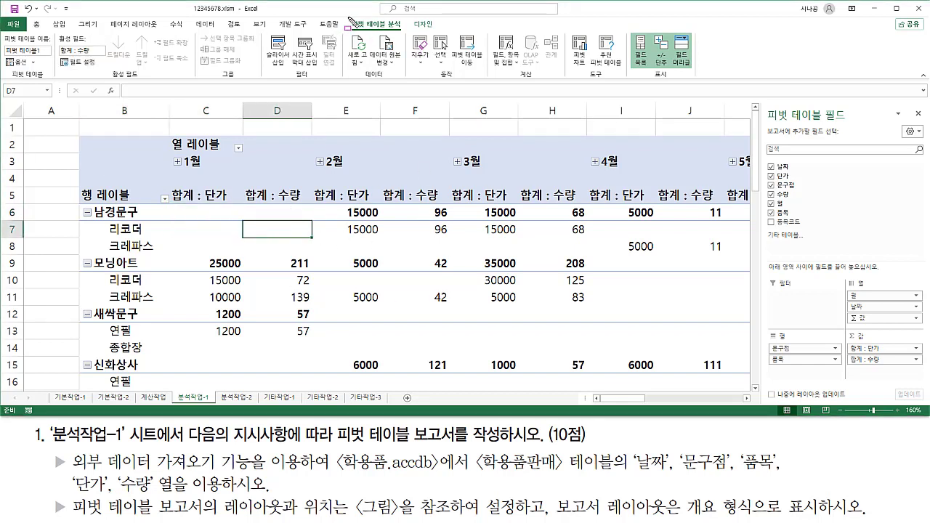
mouse_move(346, 16)
mouse_down()
mouse_move(372, 33)
mouse_move(438, 33)
mouse_up()
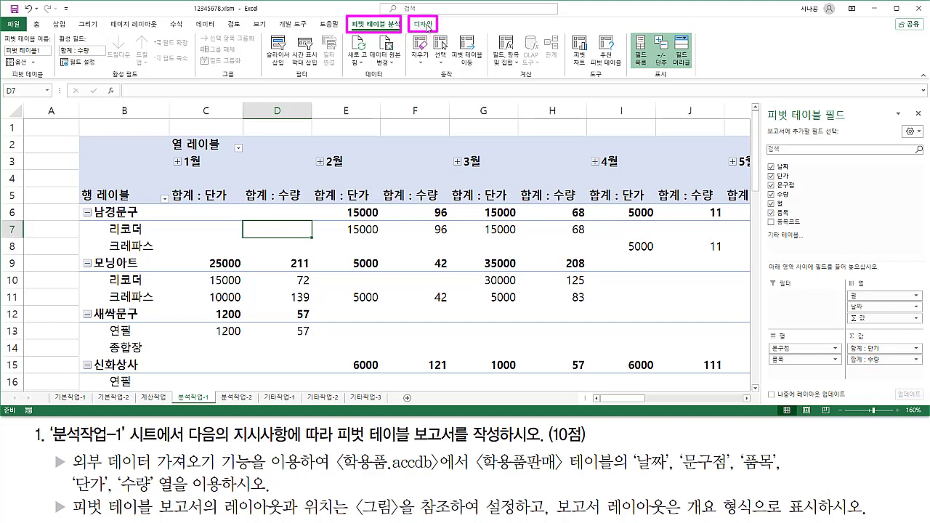
key(Escape)
click(423, 24)
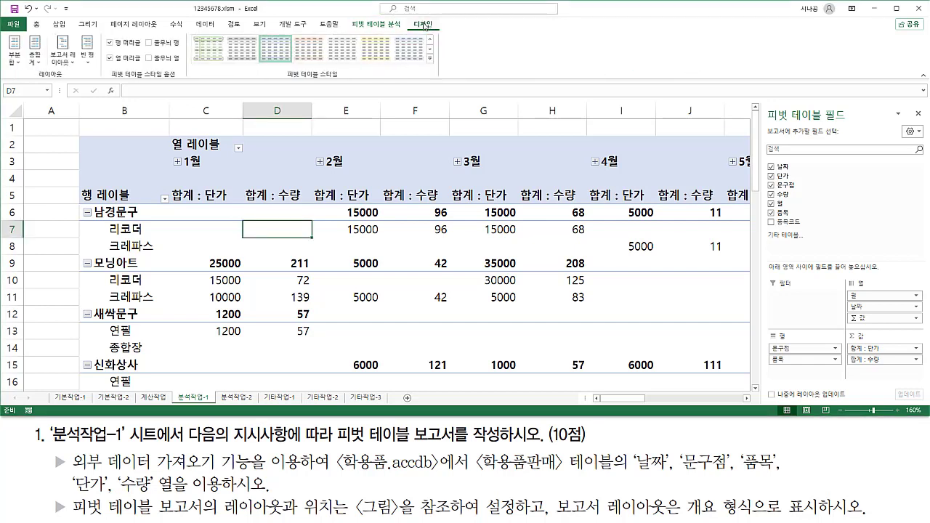
drag(407, 17, 442, 32)
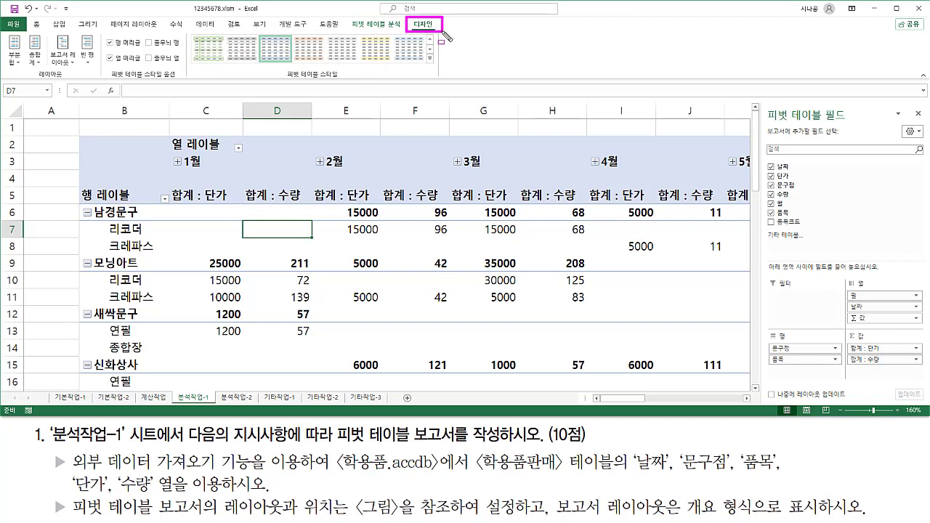
drag(27, 80, 67, 80)
mouse_move(70, 31)
mouse_down()
mouse_move(48, 32)
mouse_move(47, 70)
mouse_move(80, 74)
mouse_up()
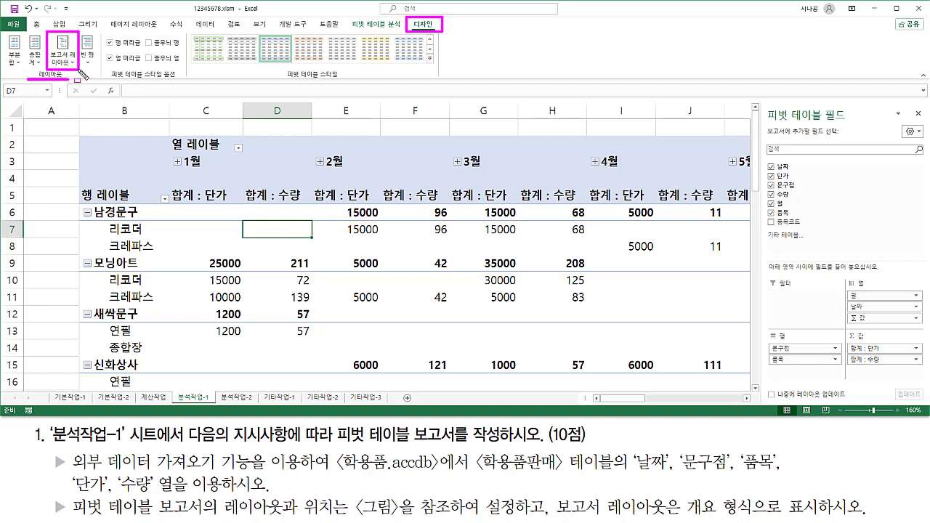
key(Escape)
click(71, 64)
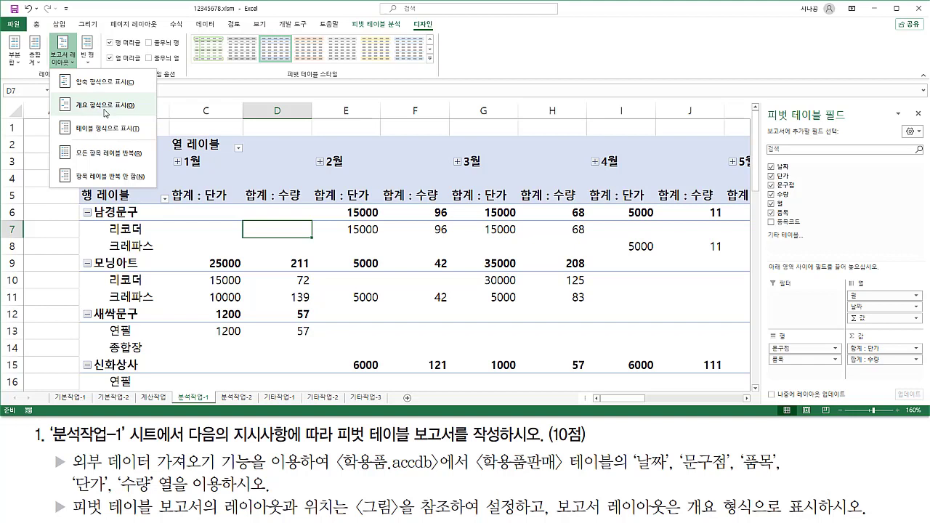
click(106, 105)
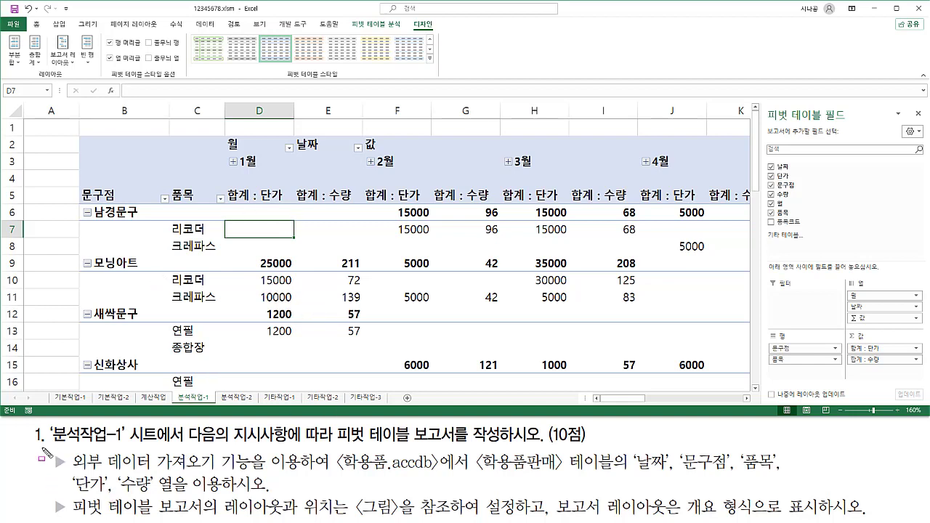
mouse_move(42, 447)
mouse_down()
mouse_move(608, 522)
mouse_move(869, 519)
mouse_move(860, 519)
mouse_up()
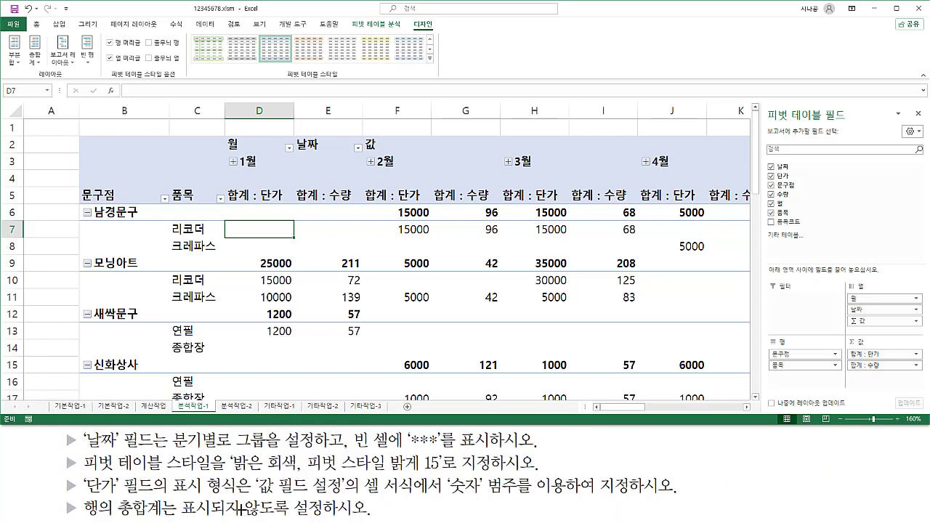
mouse_move(84, 450)
mouse_down()
mouse_move(180, 452)
mouse_move(168, 429)
mouse_move(224, 453)
mouse_move(329, 447)
mouse_move(331, 471)
mouse_up()
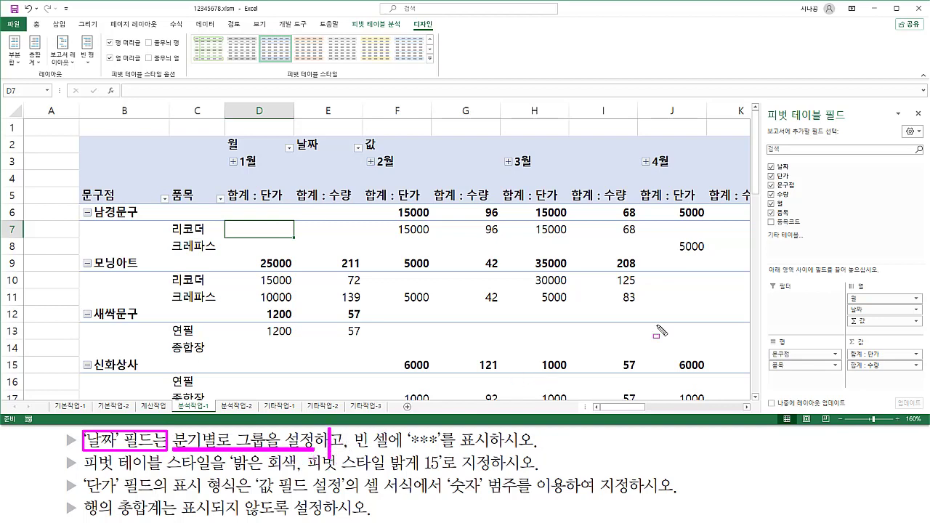
mouse_move(846, 304)
mouse_down()
mouse_move(865, 320)
mouse_move(921, 315)
mouse_up()
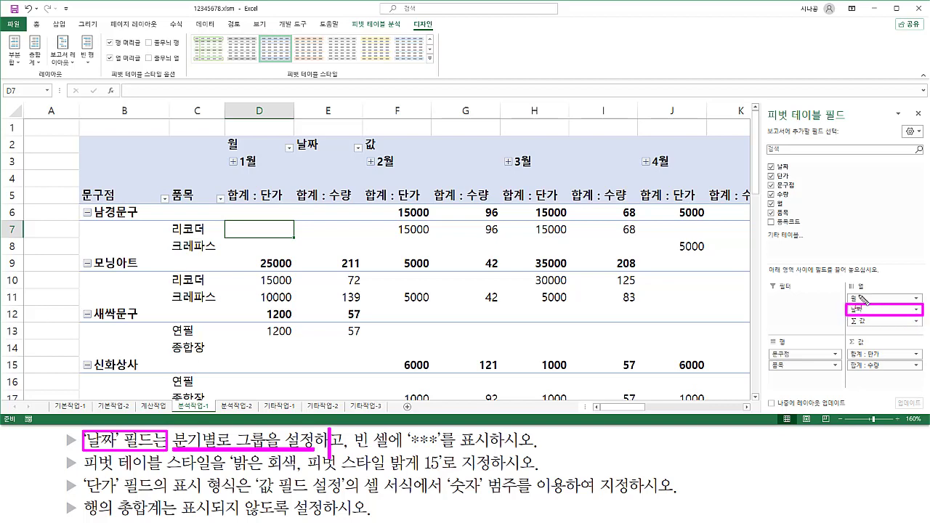
drag(846, 293, 861, 303)
drag(231, 177, 702, 172)
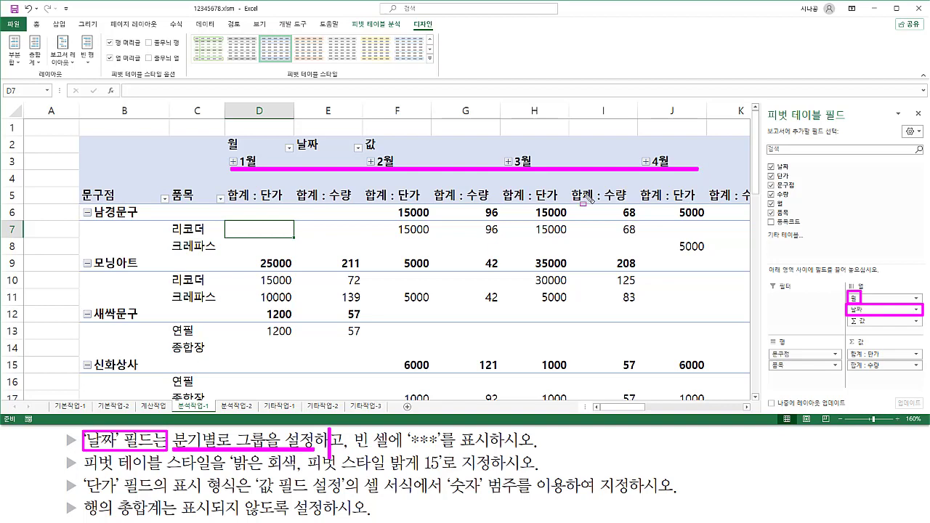
key(Escape)
- Group the 날짜 field in the column headings by 분기 only, deselecting the 일 and 월 units
click(259, 162)
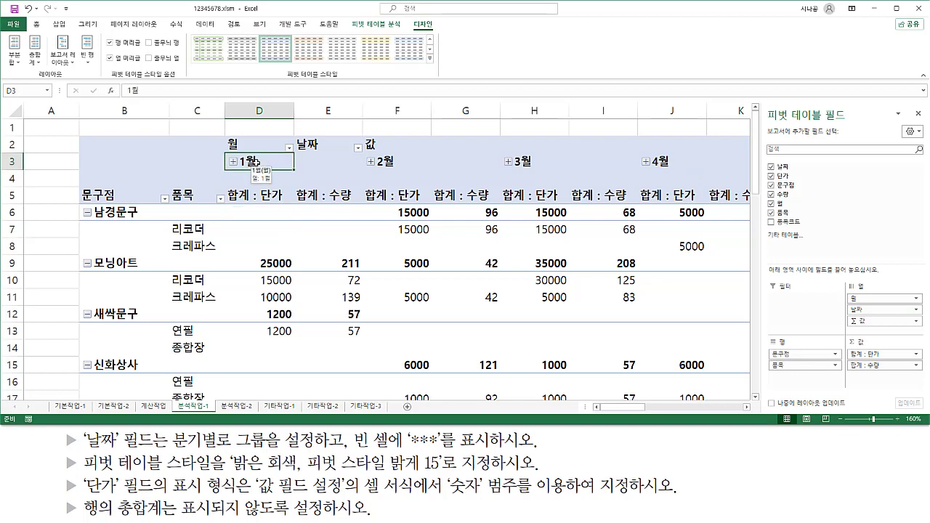
right_click(270, 161)
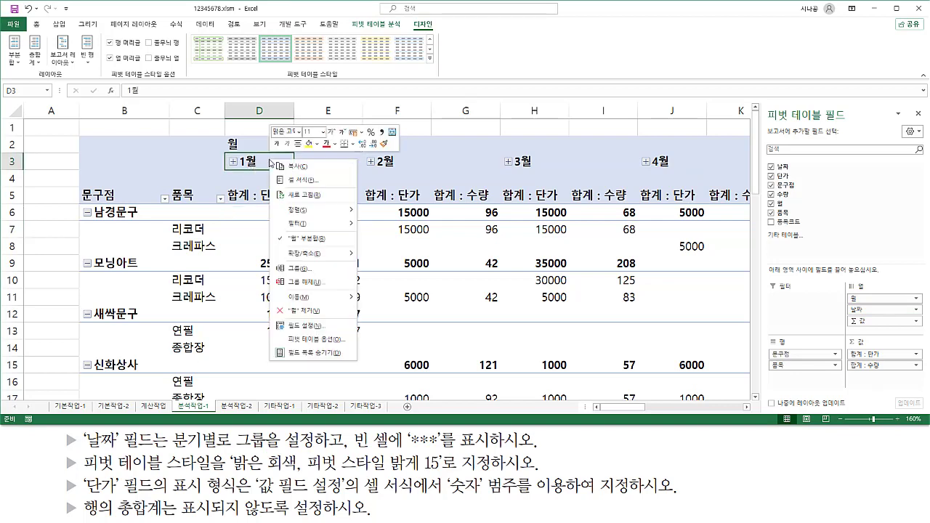
click(322, 275)
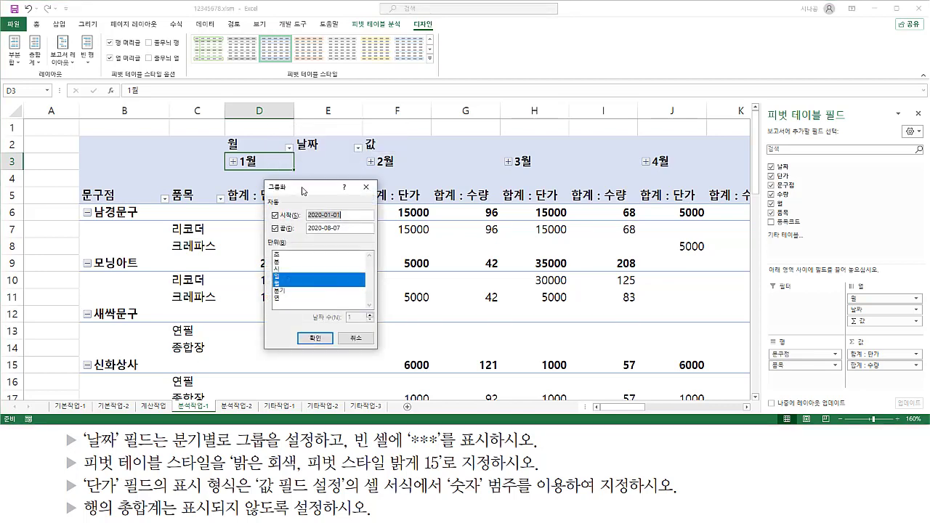
drag(303, 190, 289, 202)
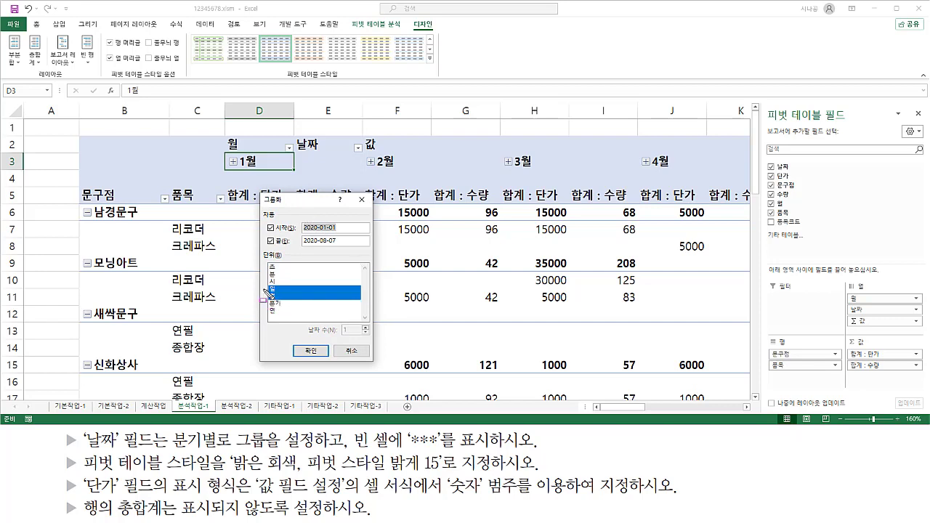
drag(272, 296, 284, 302)
key(Escape)
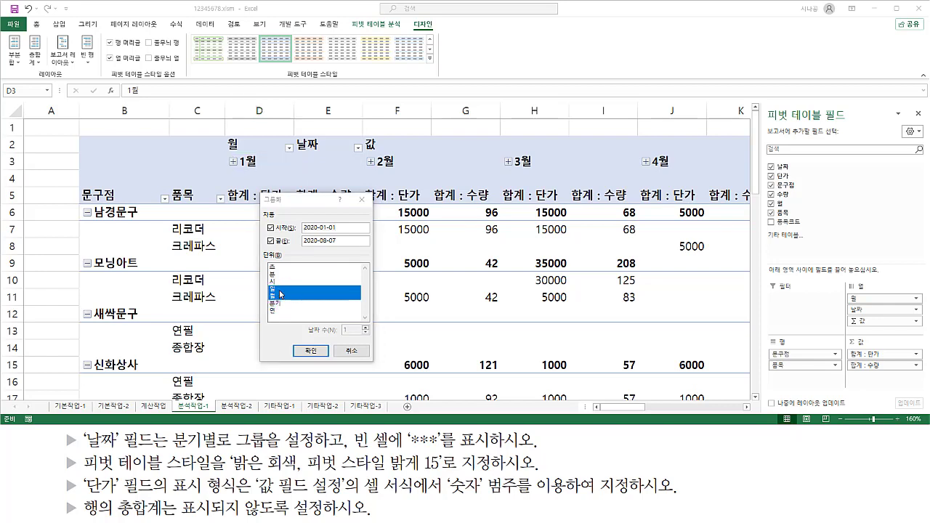
click(281, 289)
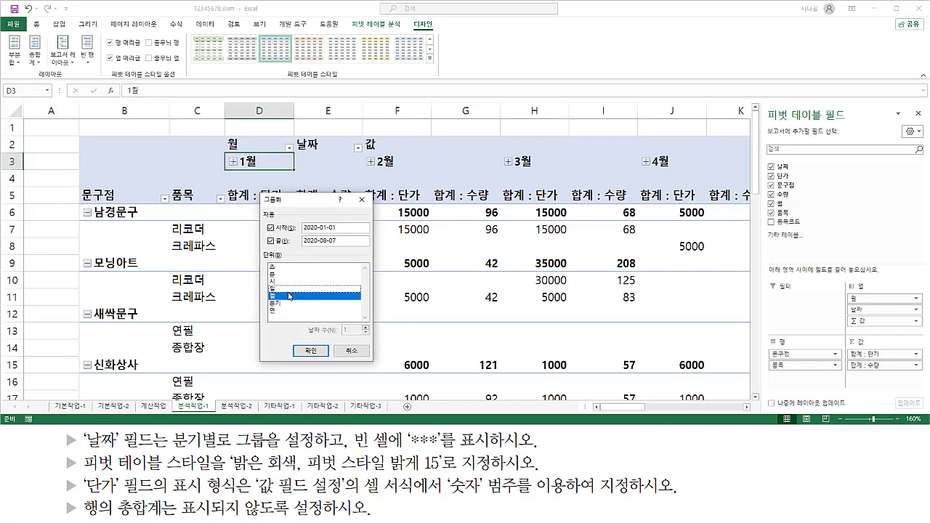
click(289, 297)
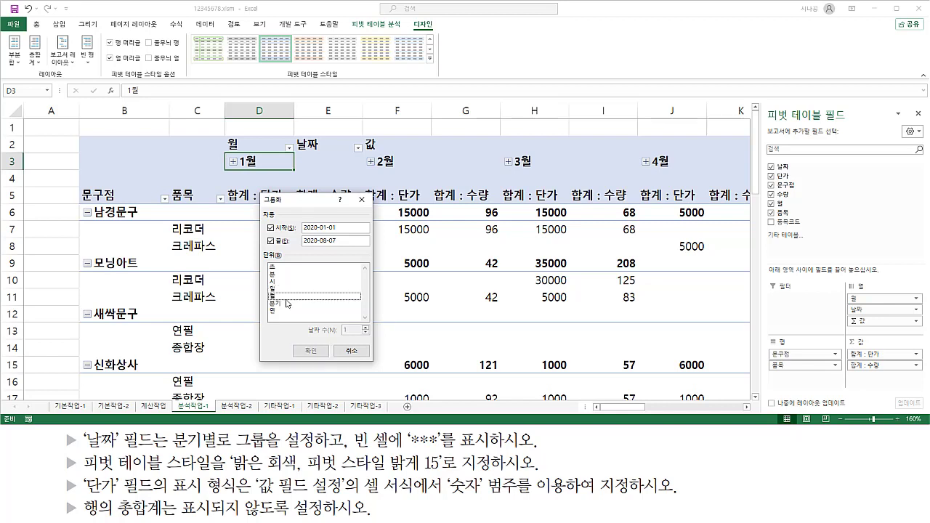
click(285, 303)
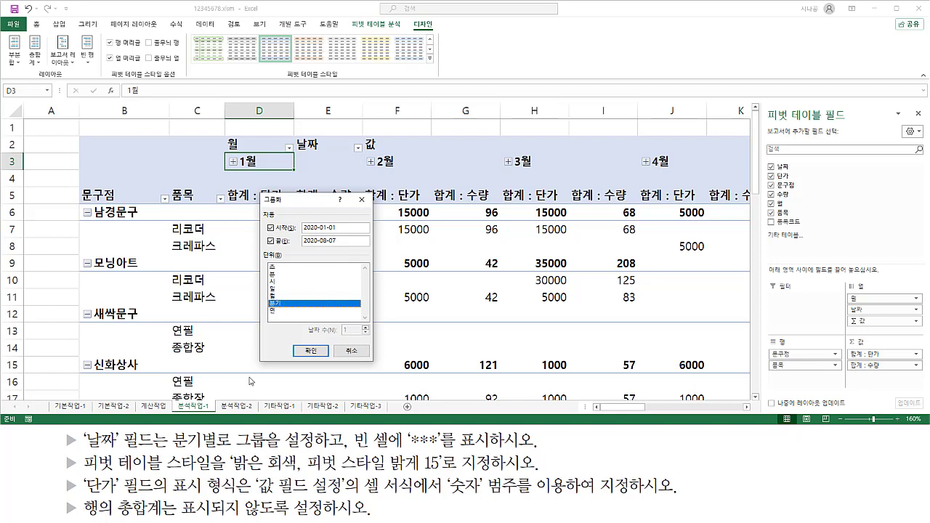
drag(172, 454, 270, 460)
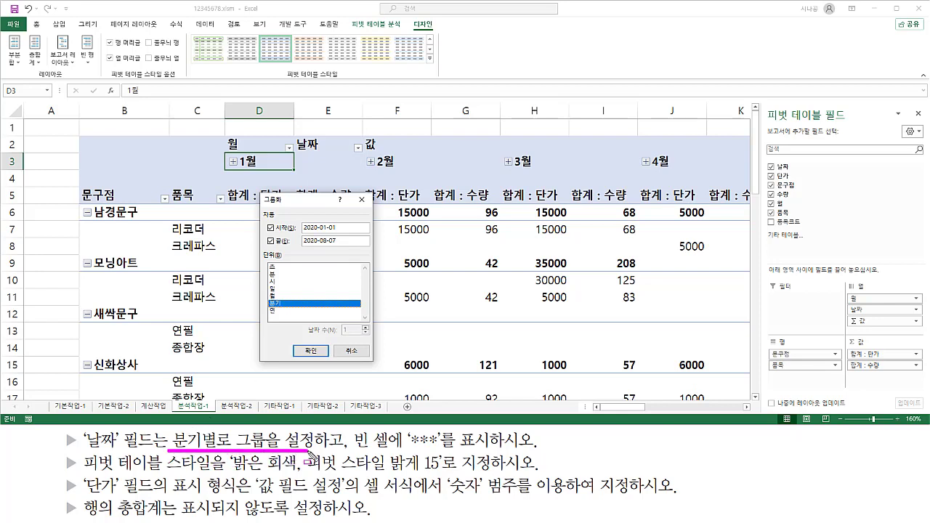
mouse_move(269, 311)
mouse_down()
mouse_move(266, 298)
mouse_move(291, 317)
mouse_up()
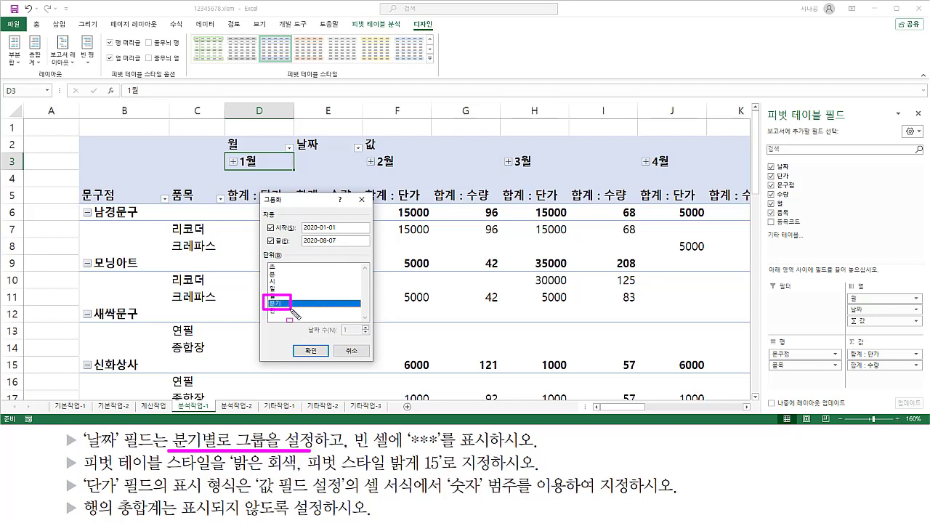
mouse_move(312, 341)
mouse_down()
mouse_move(298, 356)
mouse_move(328, 359)
mouse_up()
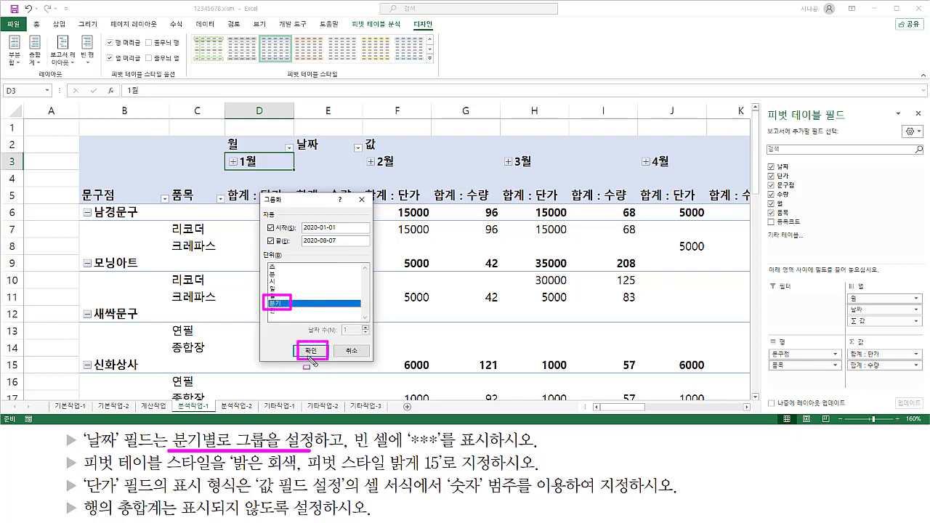
key(Escape)
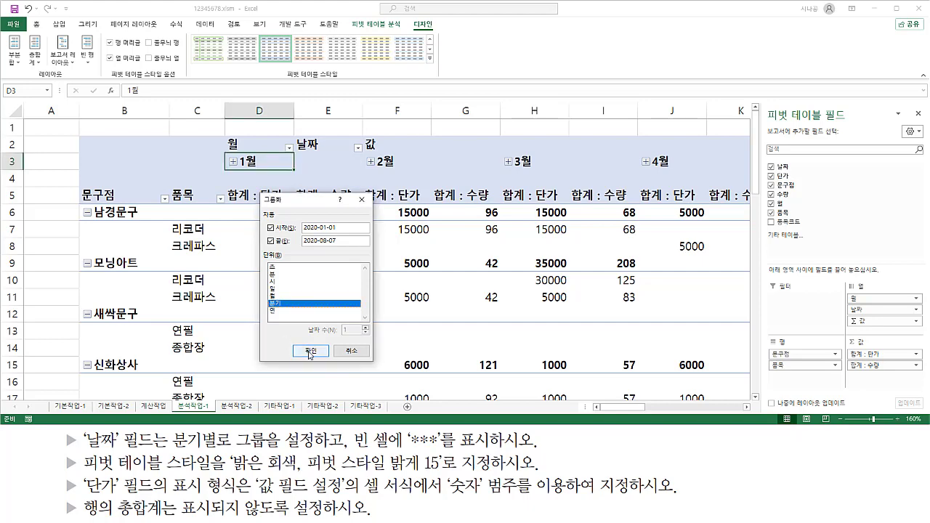
click(310, 351)
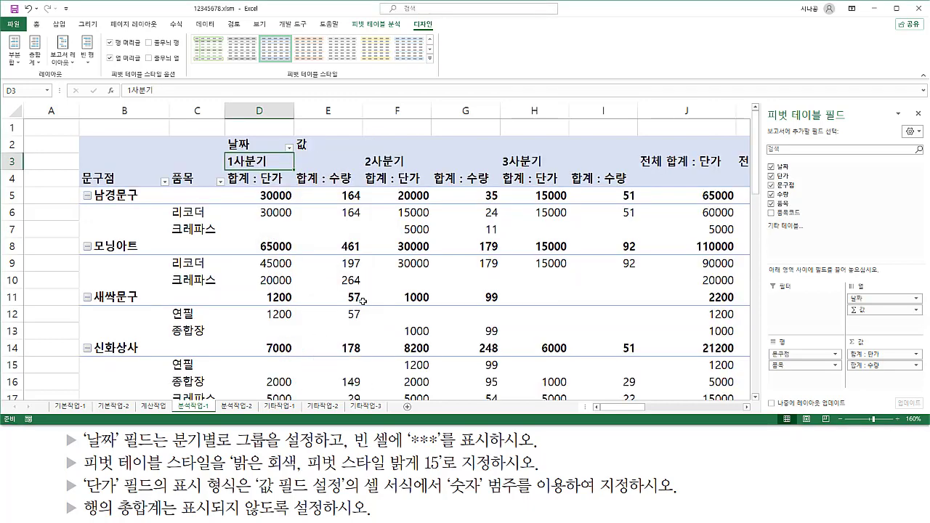
drag(225, 169, 581, 171)
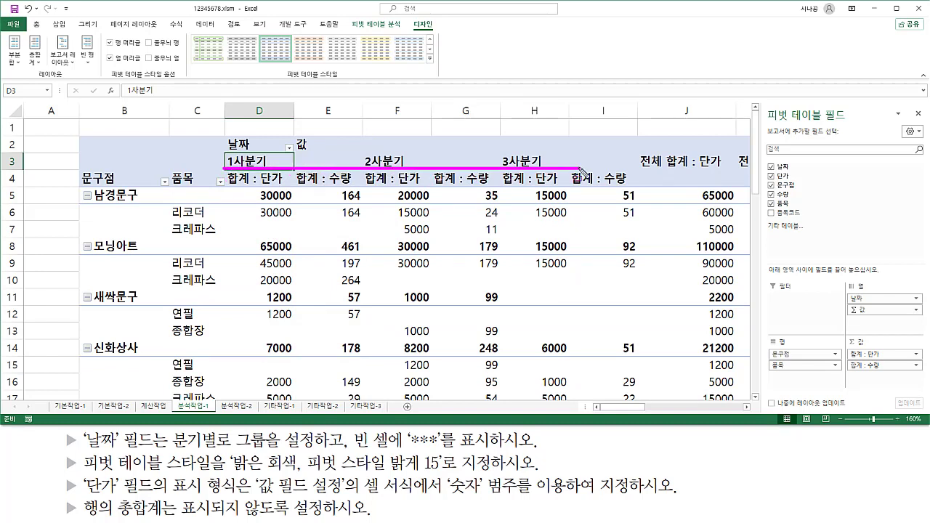
drag(582, 171, 579, 153)
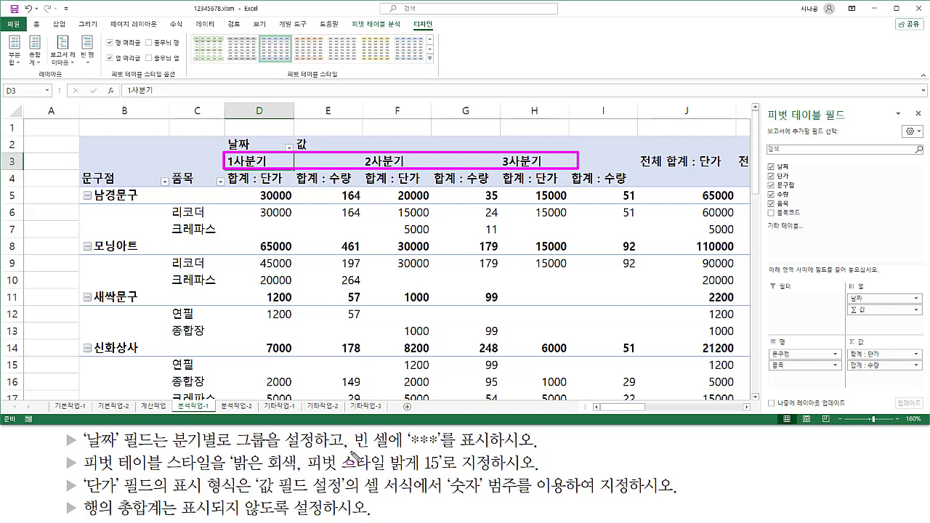
drag(349, 452, 514, 453)
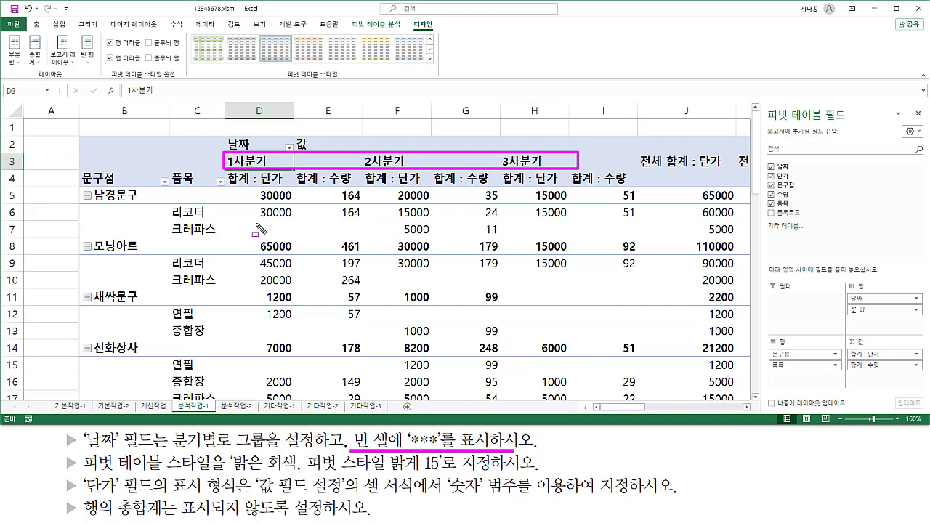
mouse_move(253, 232)
mouse_down()
mouse_move(369, 223)
mouse_move(369, 234)
mouse_up()
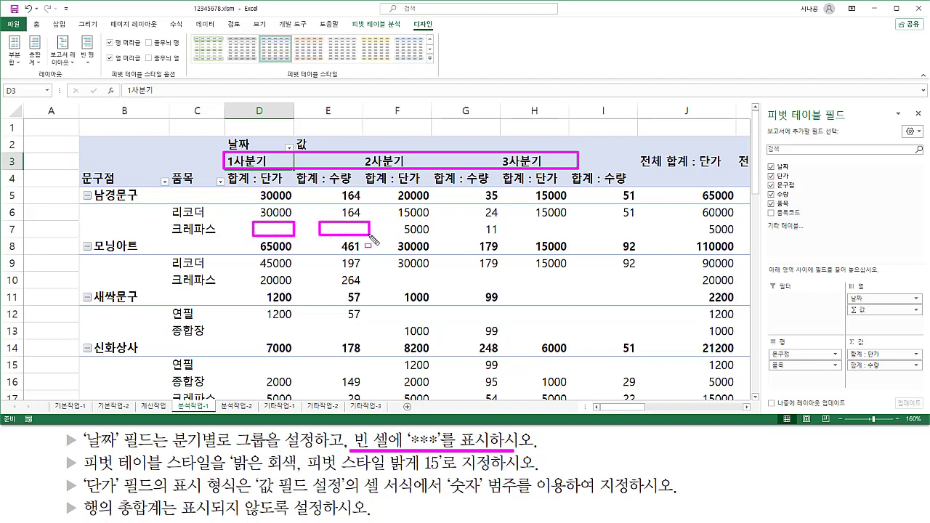
mouse_move(254, 334)
mouse_down()
mouse_move(332, 325)
mouse_move(363, 338)
mouse_up()
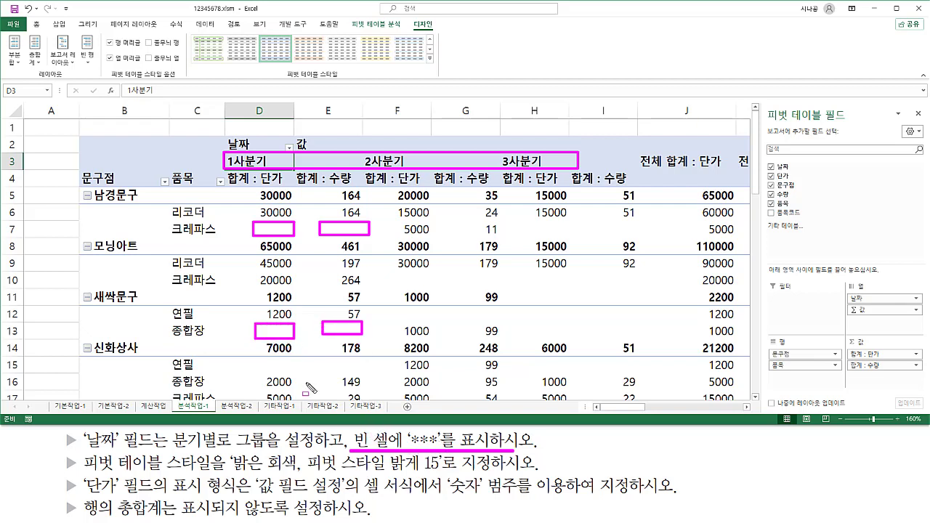
key(Escape)
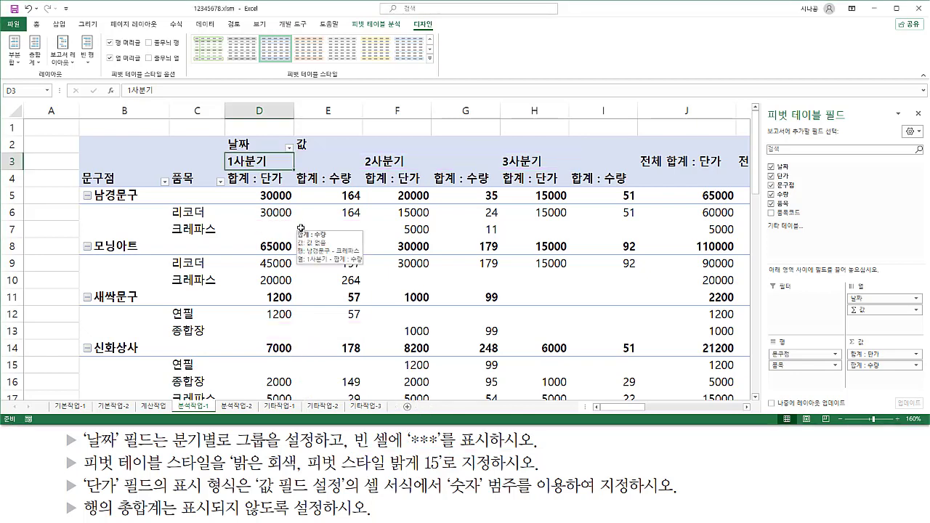
- Set the PivotTable options to show *** in empty cells
click(301, 228)
click(274, 232)
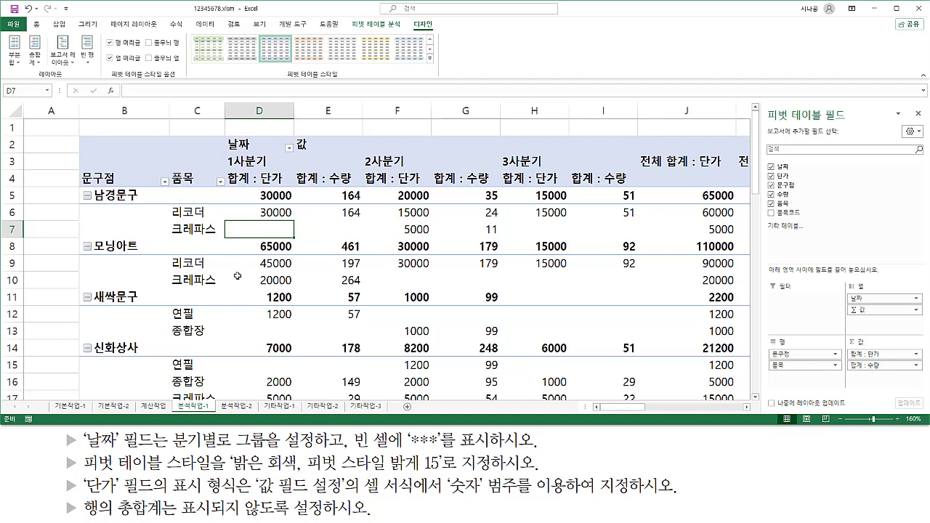
click(209, 239)
click(201, 242)
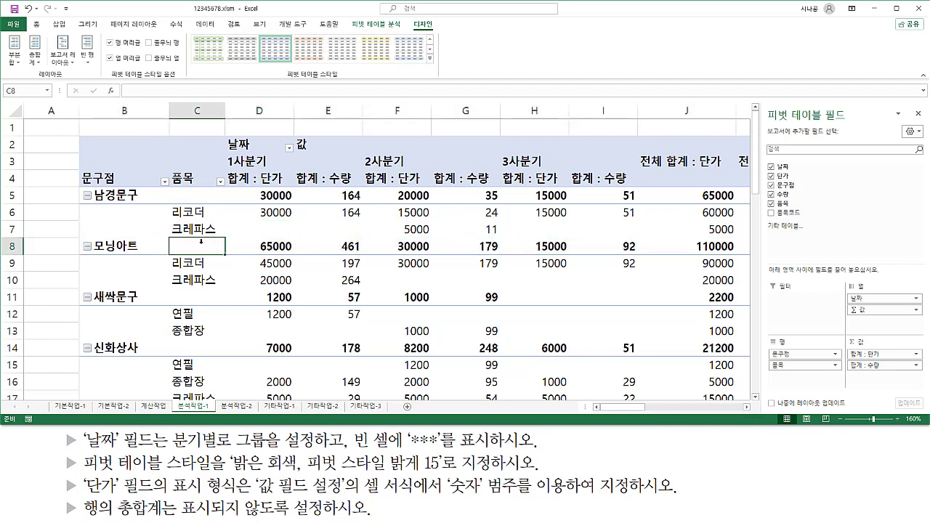
right_click(201, 245)
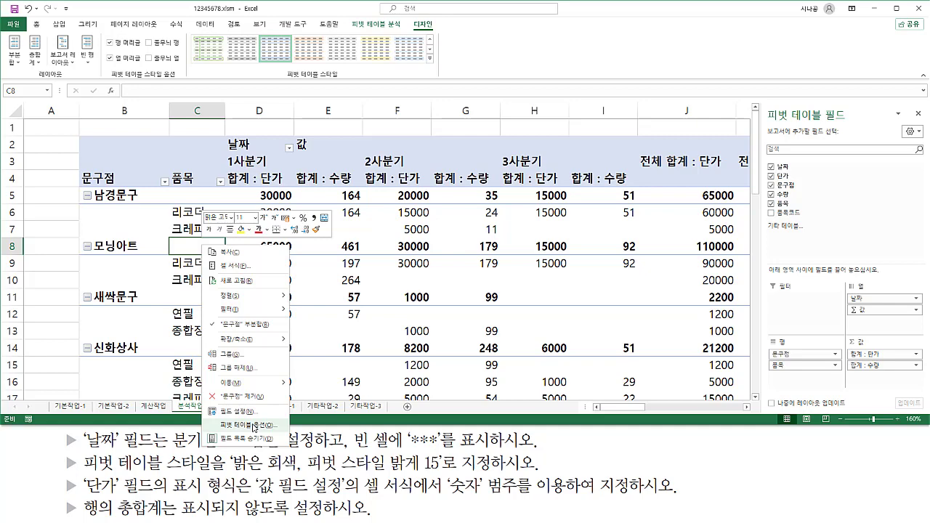
click(253, 426)
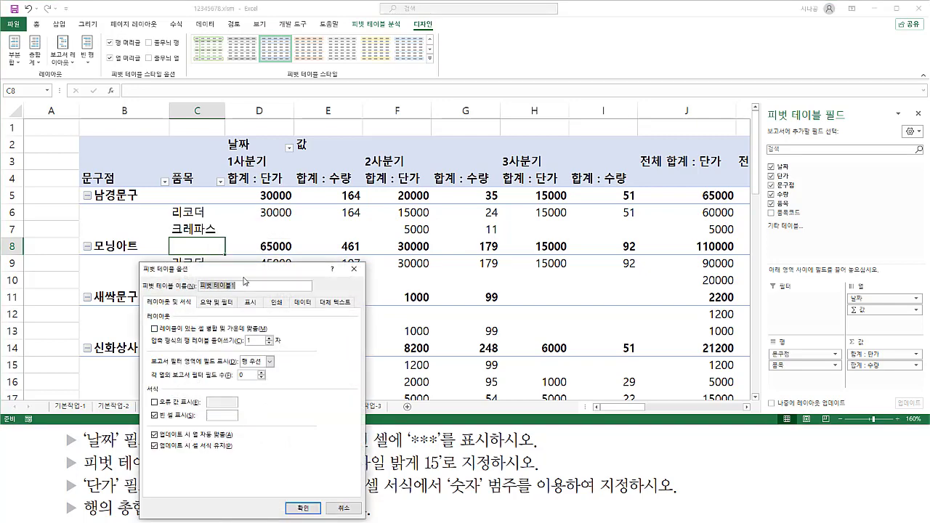
drag(250, 272, 325, 139)
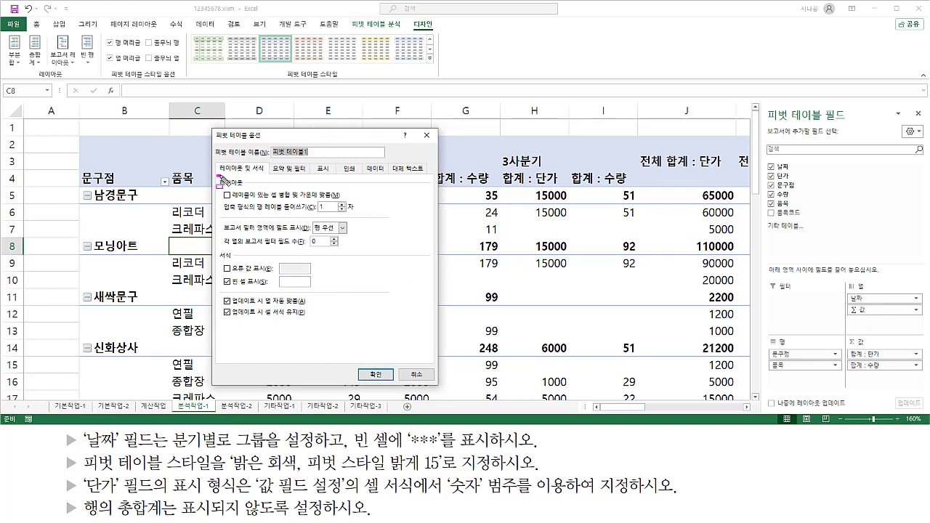
drag(219, 176, 266, 162)
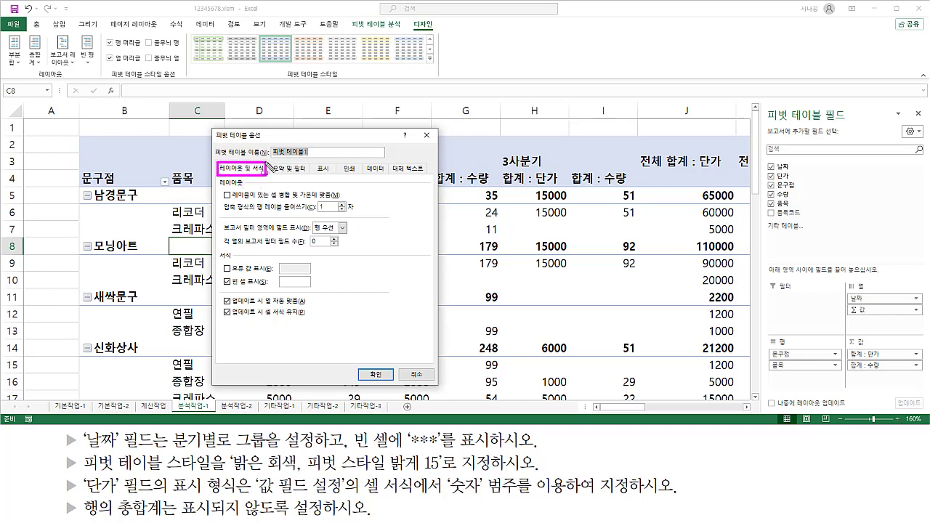
mouse_move(221, 296)
mouse_down()
mouse_move(227, 287)
mouse_move(224, 300)
mouse_move(329, 290)
mouse_move(313, 289)
mouse_up()
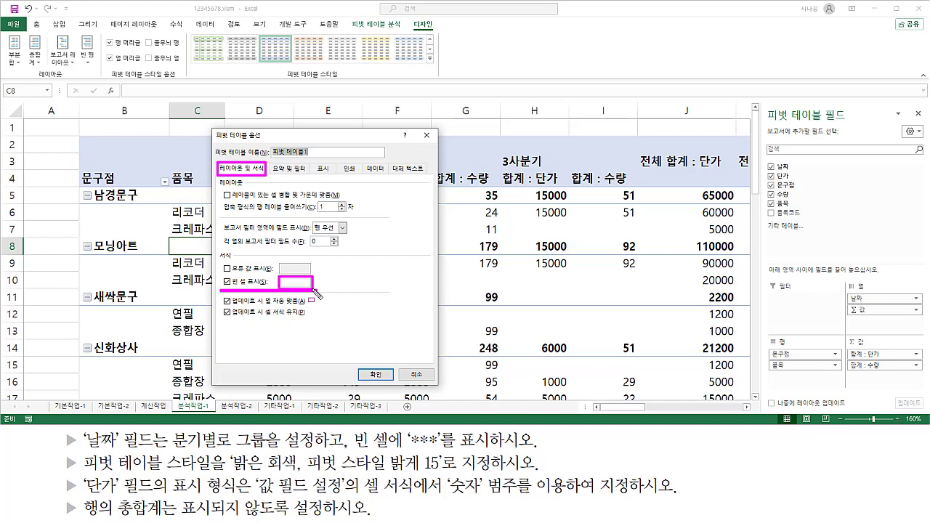
key(Escape)
click(299, 282)
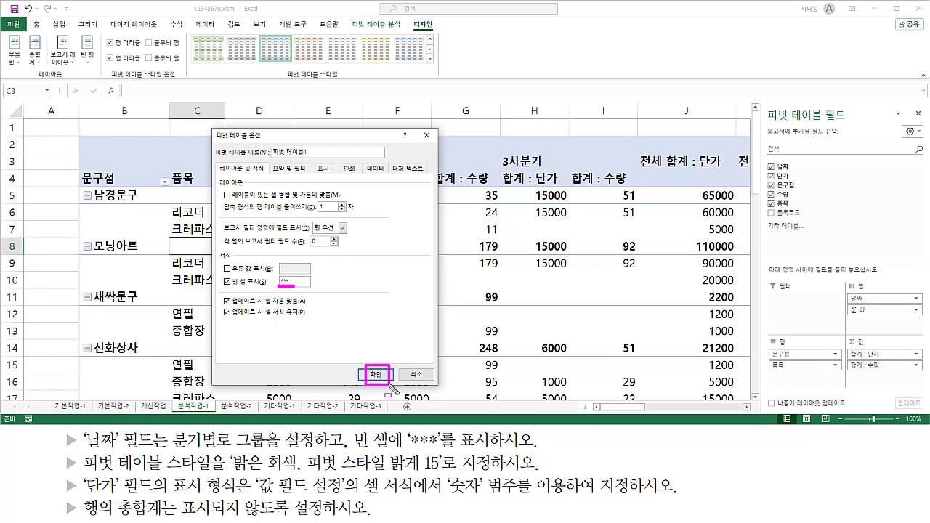
click(377, 374)
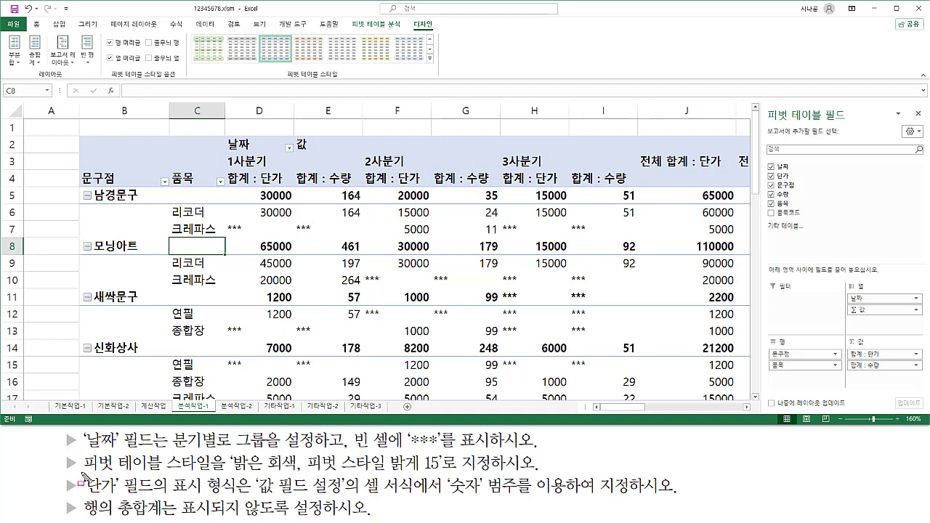
- Apply the '밝은 회색, 피벗 스타일 밝게 15' style to the PivotTable
drag(83, 474, 451, 480)
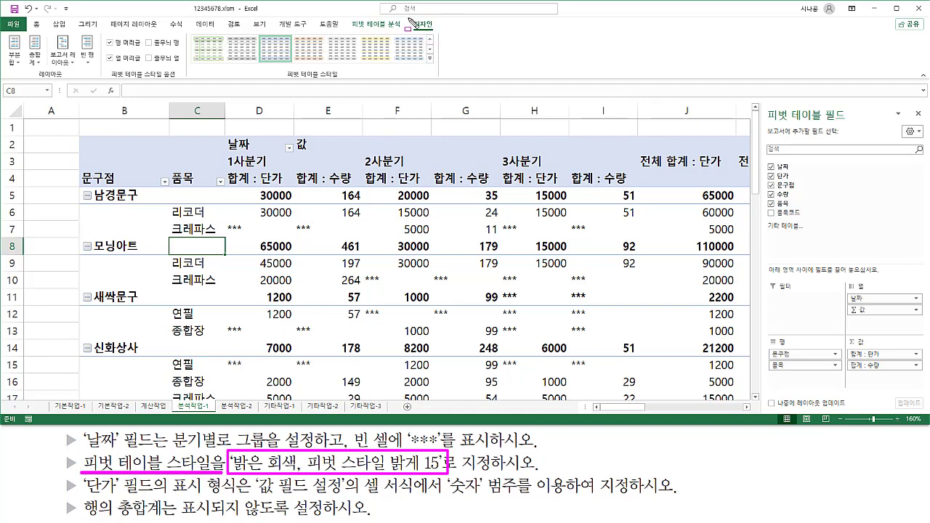
drag(409, 18, 438, 33)
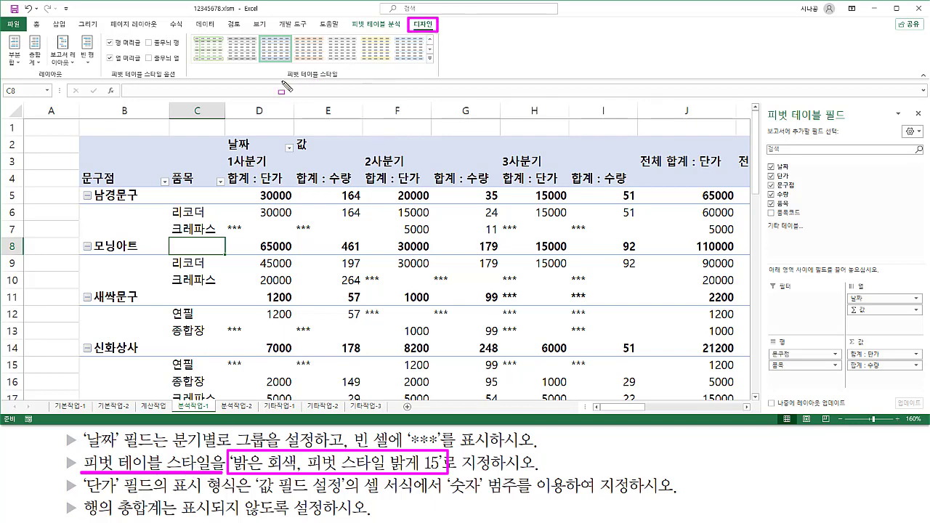
drag(282, 80, 345, 81)
drag(194, 33, 426, 67)
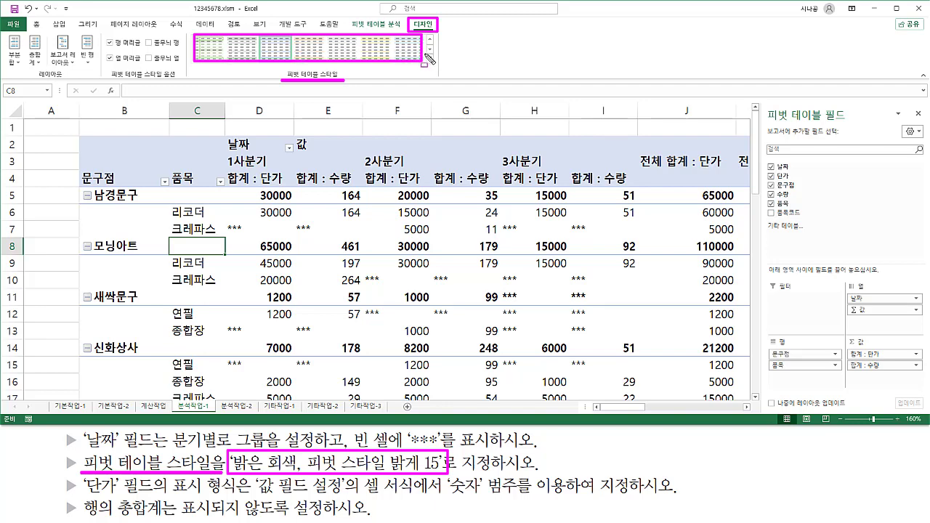
drag(426, 52, 437, 66)
key(Escape)
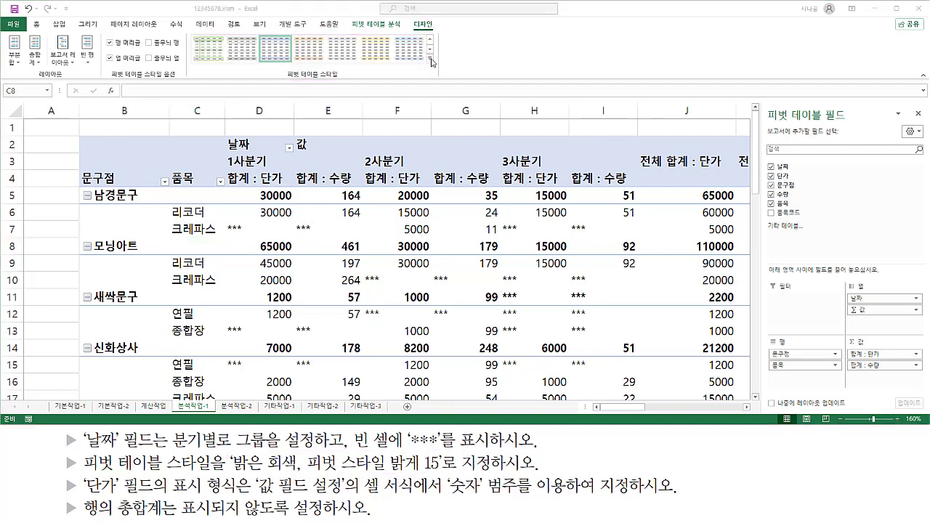
click(430, 58)
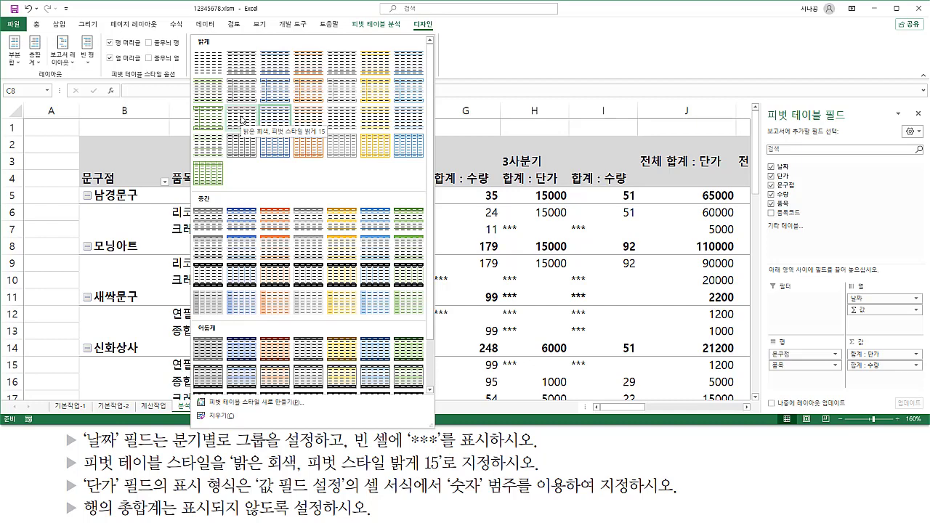
click(242, 120)
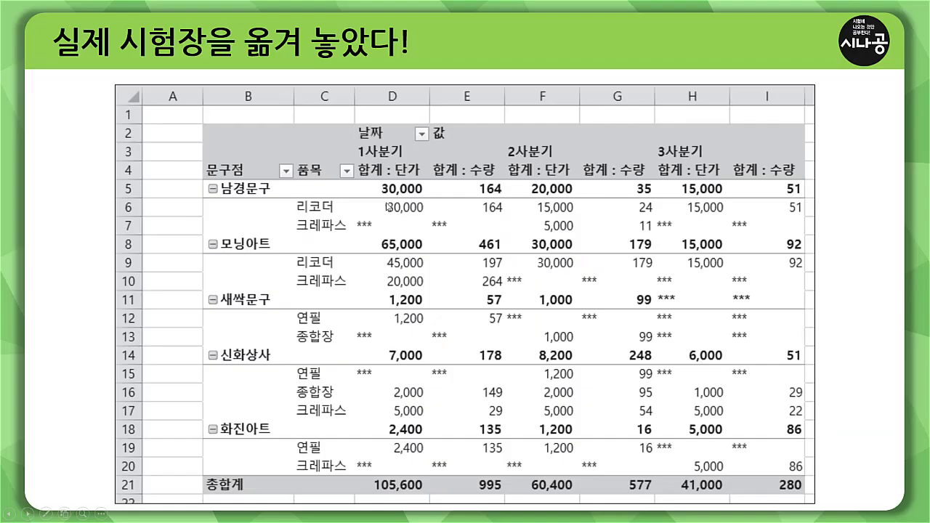
mouse_move(357, 162)
mouse_down()
mouse_move(436, 430)
mouse_move(430, 495)
mouse_up()
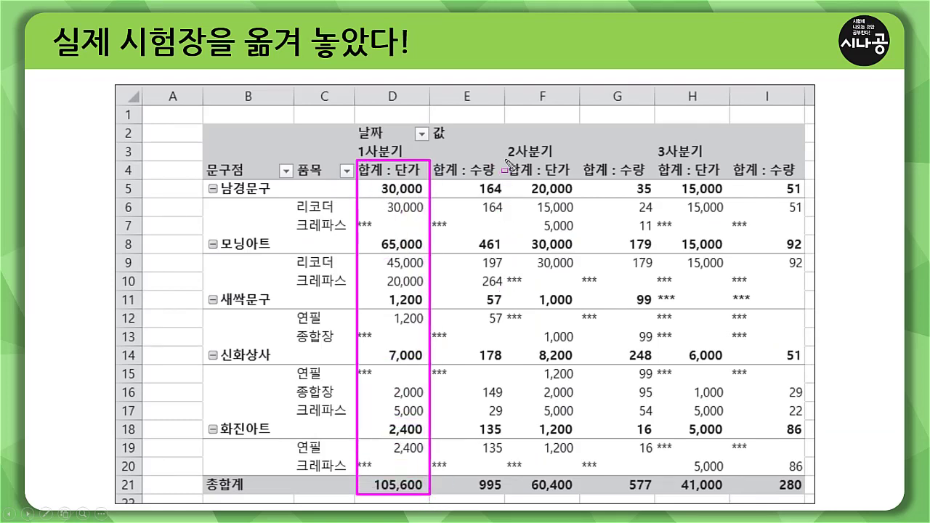
mouse_move(505, 166)
mouse_down()
mouse_move(588, 432)
mouse_move(581, 497)
mouse_up()
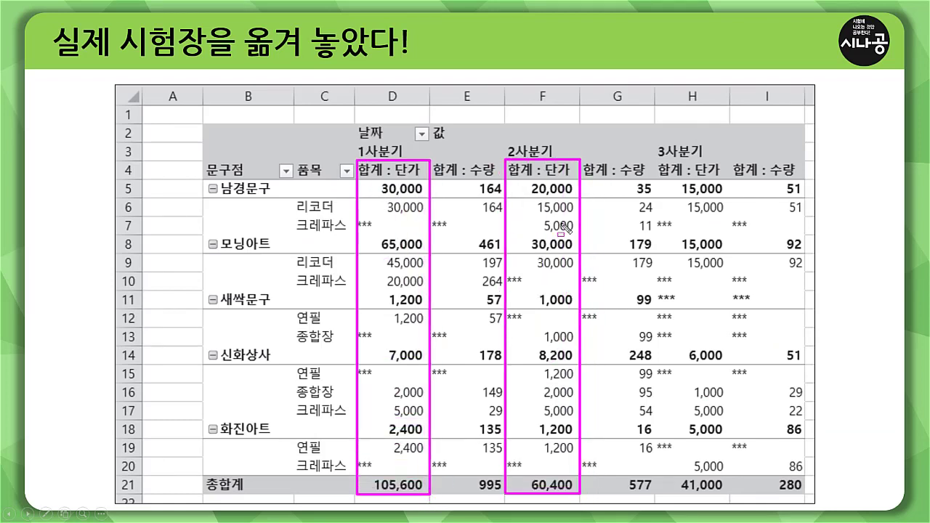
drag(657, 162, 736, 498)
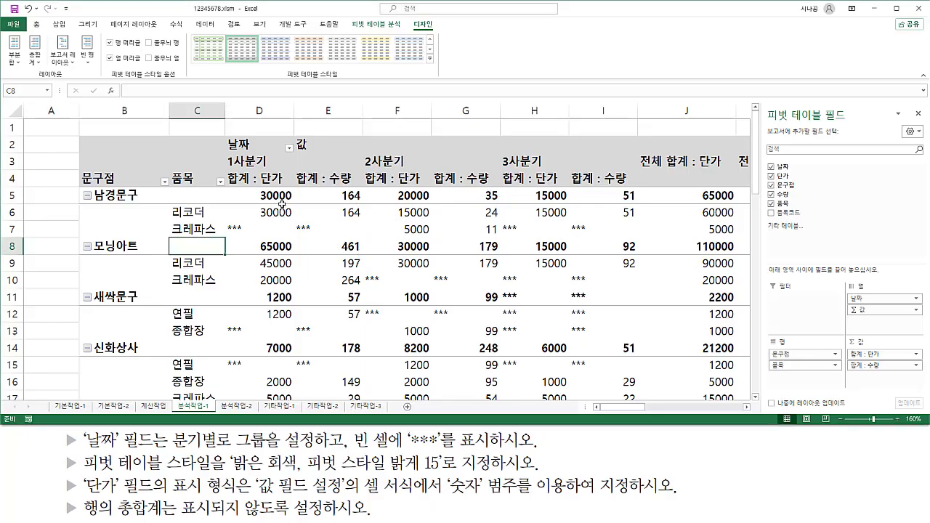
drag(259, 186, 296, 409)
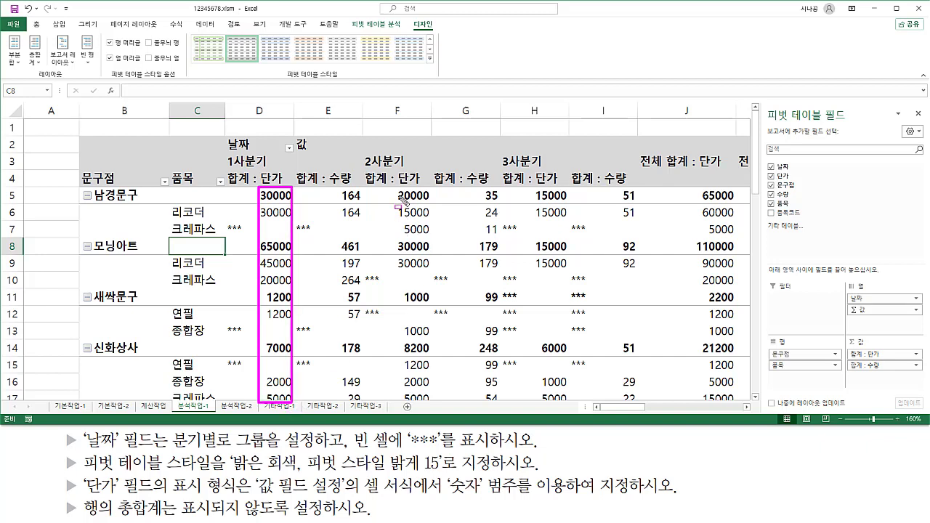
drag(396, 188, 437, 399)
drag(529, 183, 567, 401)
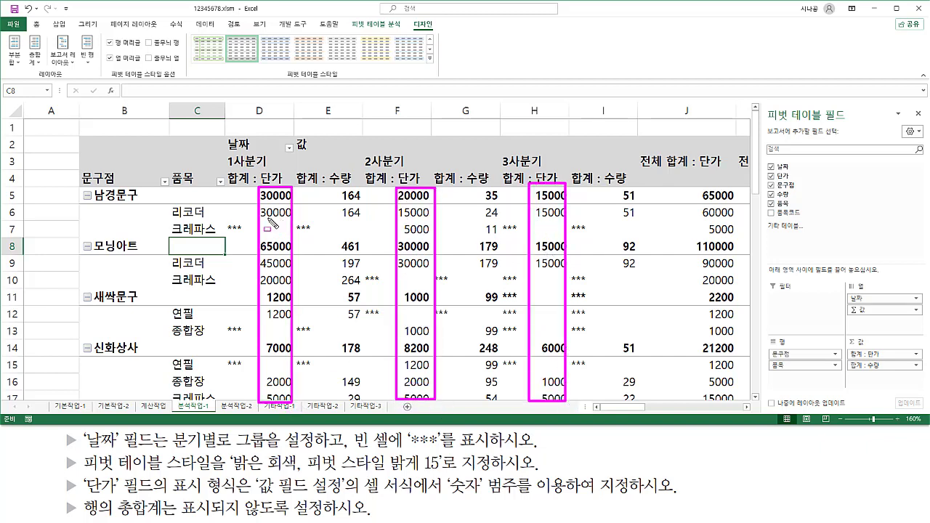
key(Escape)
- Open the value field settings of 합계 : 단가 and choose the 숫자 category for its number format
click(413, 213)
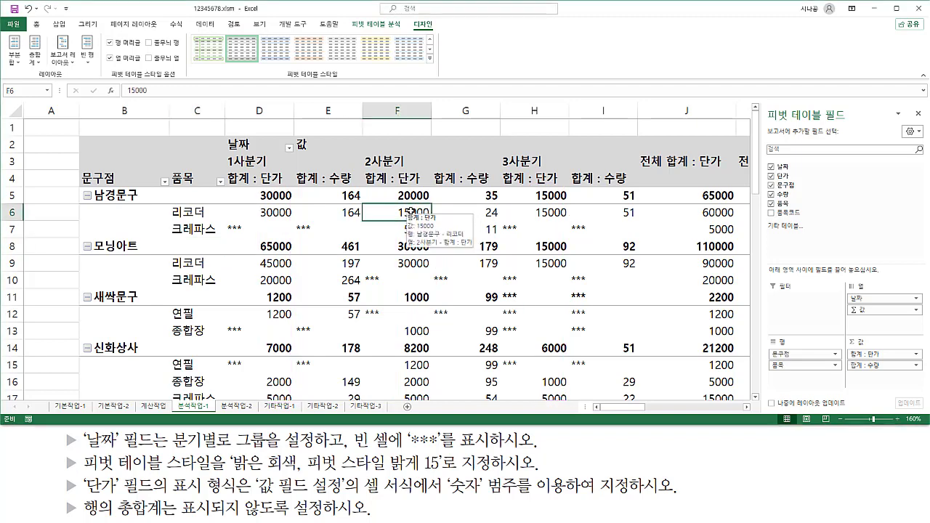
right_click(411, 212)
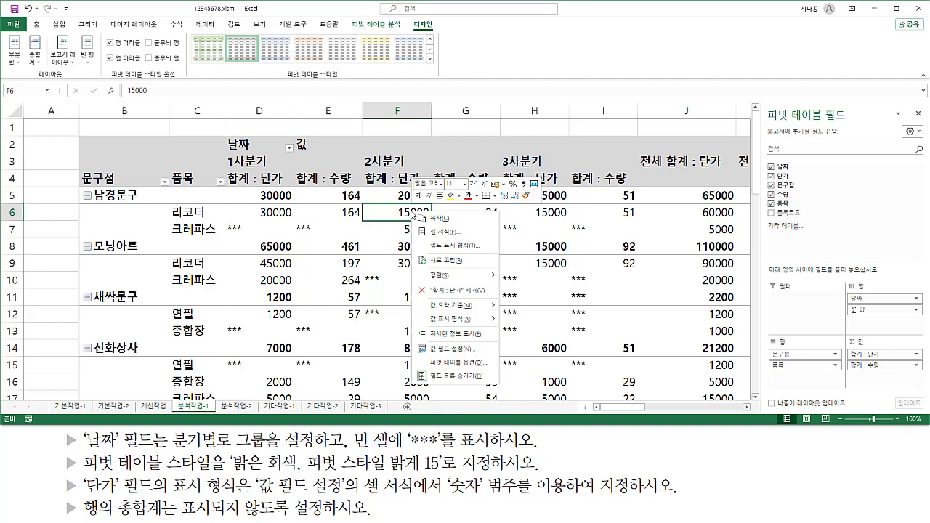
click(433, 349)
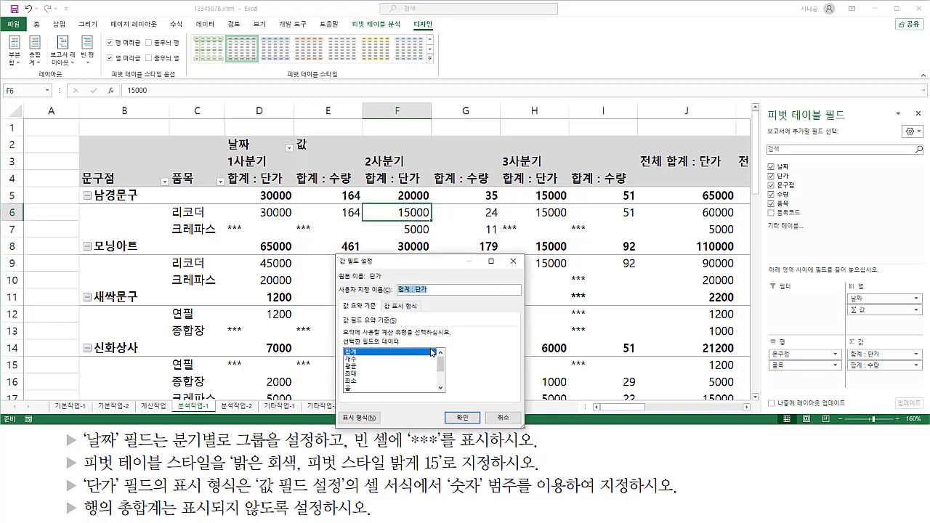
drag(388, 270, 218, 231)
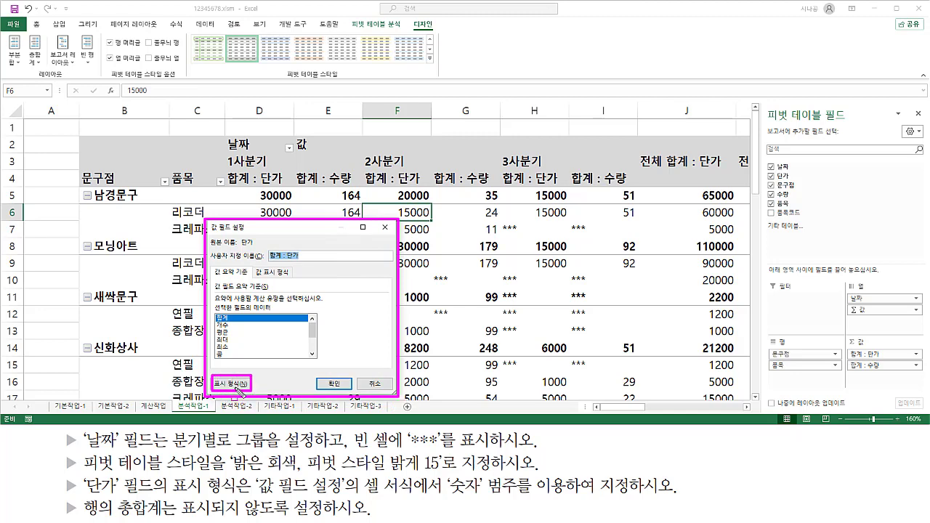
click(237, 385)
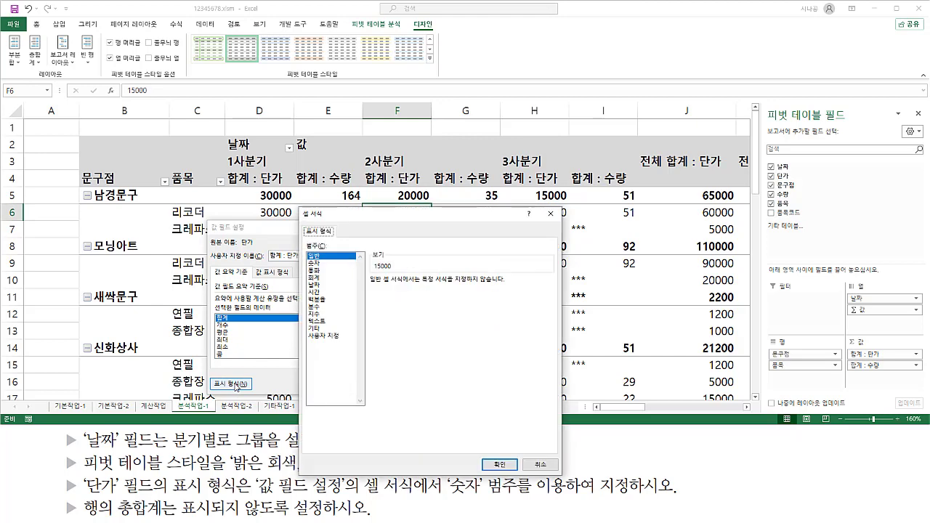
drag(354, 221, 453, 138)
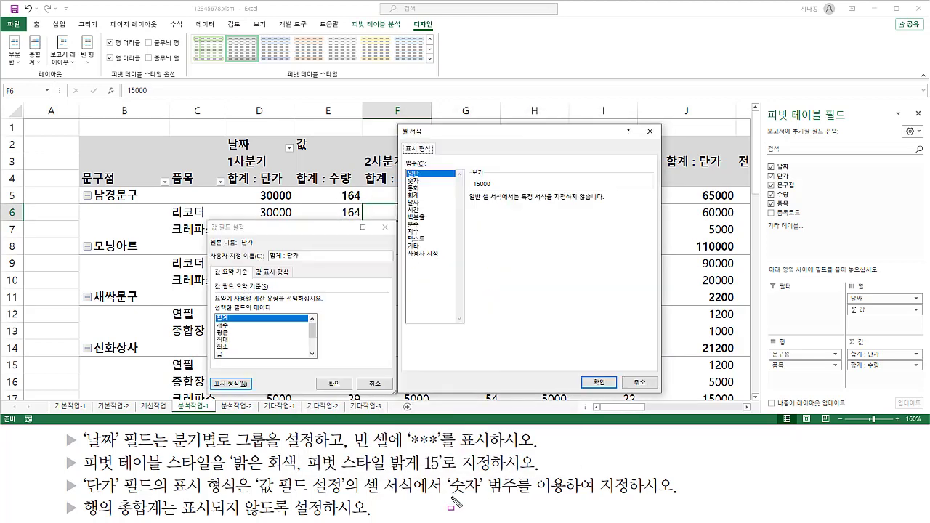
drag(451, 498, 524, 498)
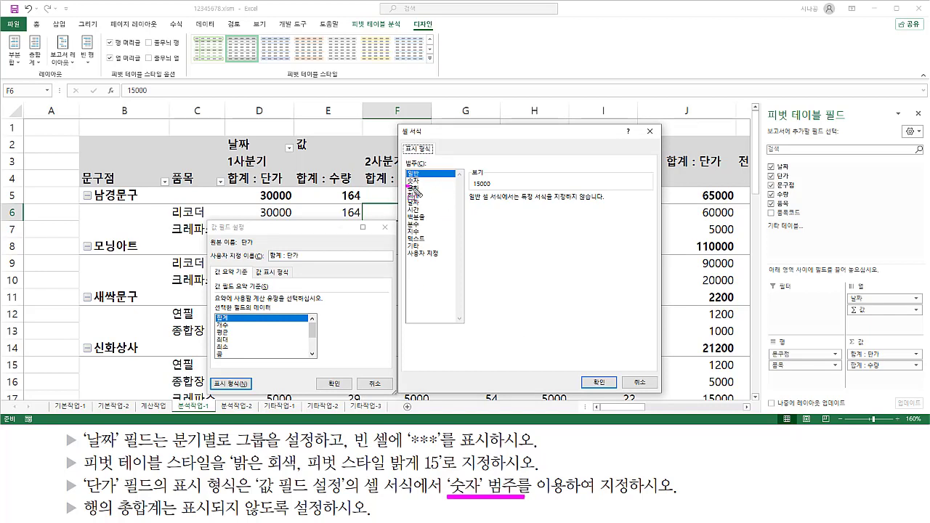
key(Escape)
click(422, 181)
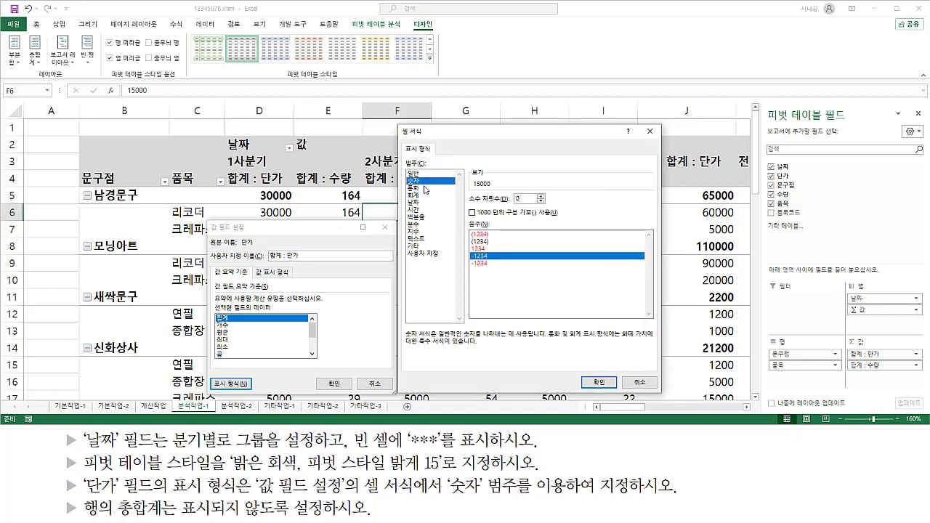
- Enable the 1000 단위 구분 기호(,) 사용 option in the 단가 field's number format and apply the value field settings
mouse_move(465, 207)
mouse_down()
mouse_move(480, 218)
mouse_move(564, 220)
mouse_up()
key(Escape)
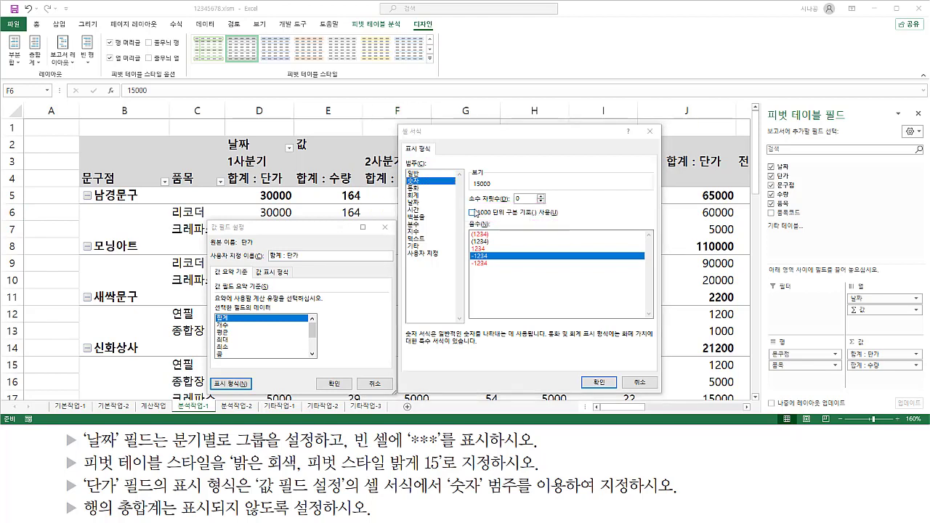
click(472, 212)
drag(465, 206, 480, 219)
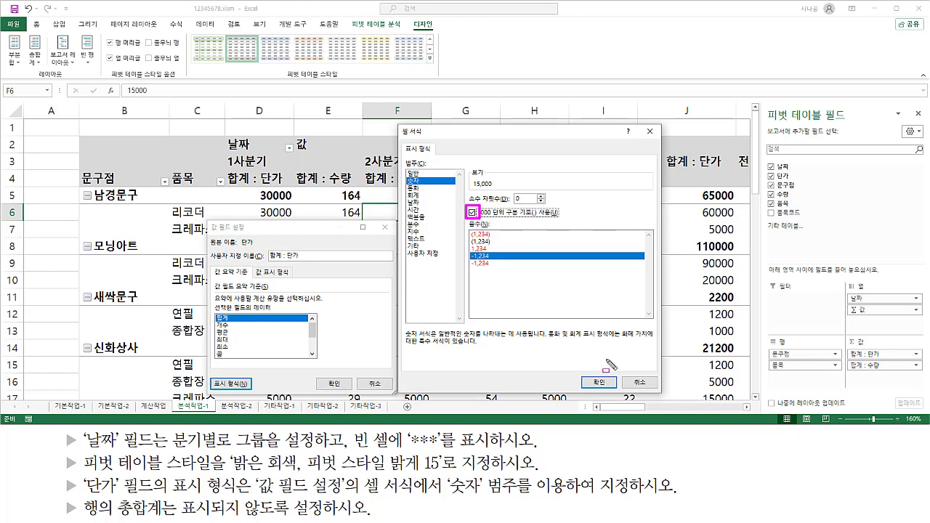
drag(583, 373, 613, 392)
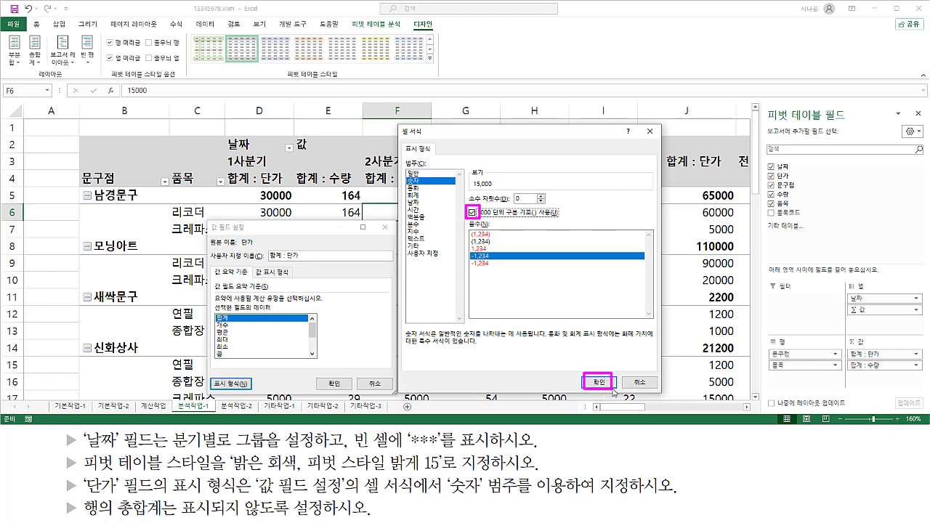
key(Escape)
click(606, 386)
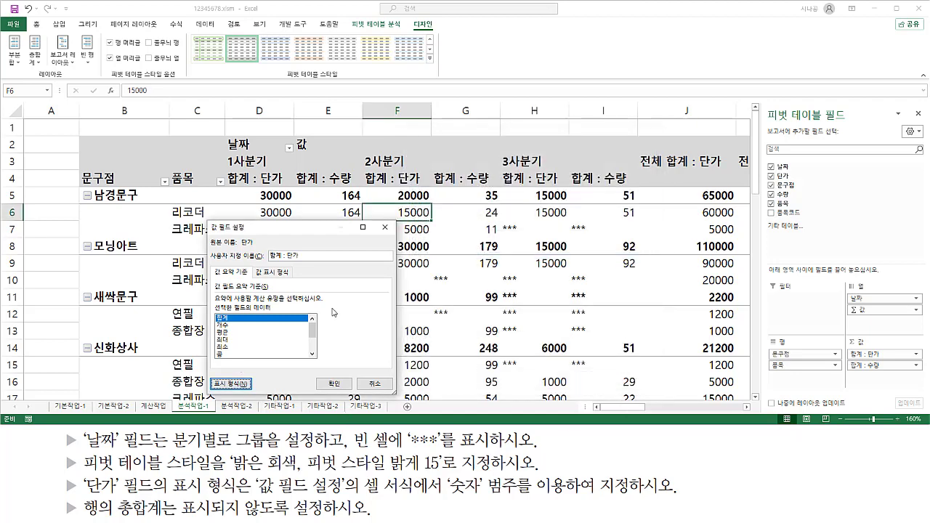
mouse_move(215, 374)
mouse_down()
mouse_move(211, 392)
mouse_move(255, 393)
mouse_up()
mouse_move(317, 373)
mouse_down()
mouse_move(317, 392)
mouse_move(351, 393)
mouse_up()
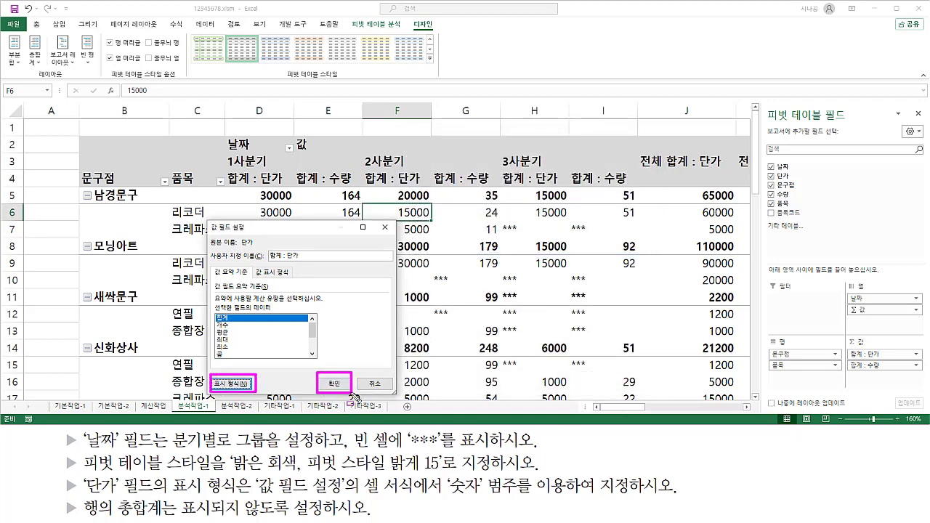
key(Escape)
click(339, 383)
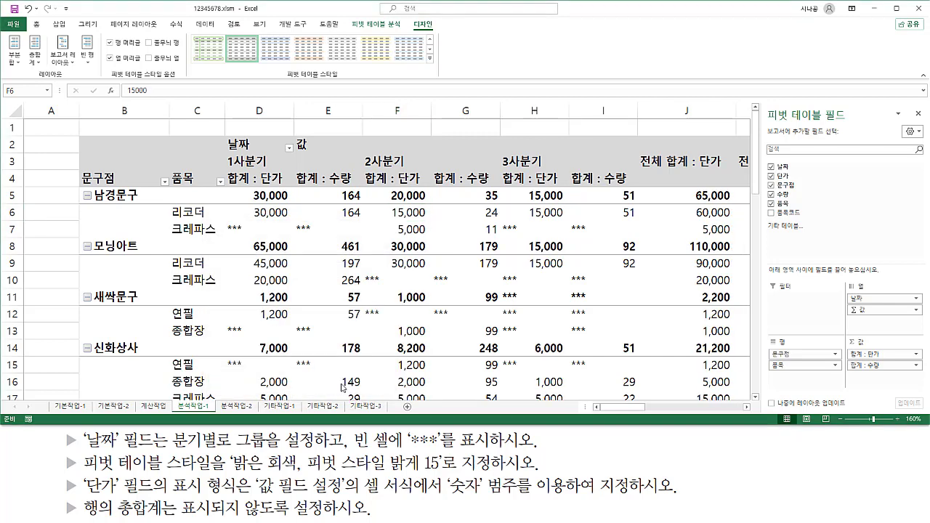
mouse_move(251, 185)
mouse_down()
mouse_move(249, 376)
mouse_move(294, 398)
mouse_up()
mouse_move(385, 184)
mouse_down()
mouse_move(436, 403)
mouse_move(427, 399)
mouse_up()
drag(523, 185, 571, 401)
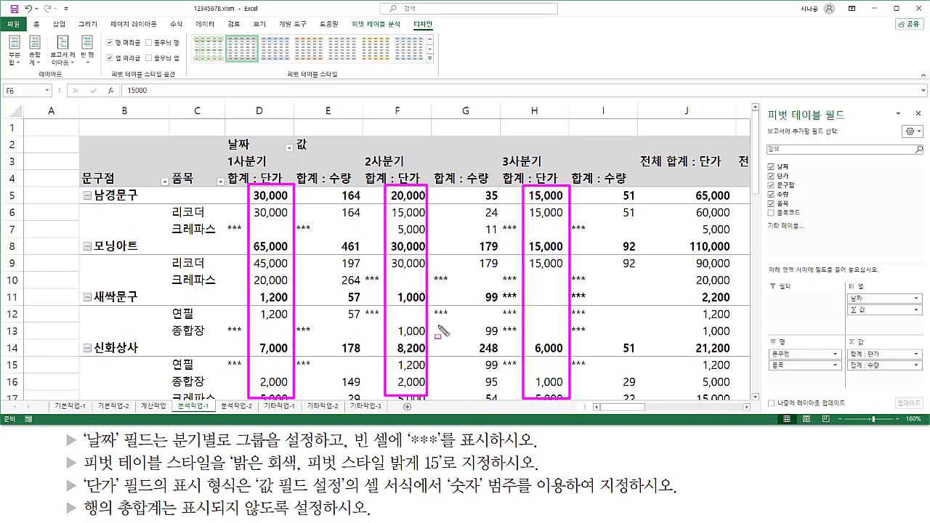
key(Escape)
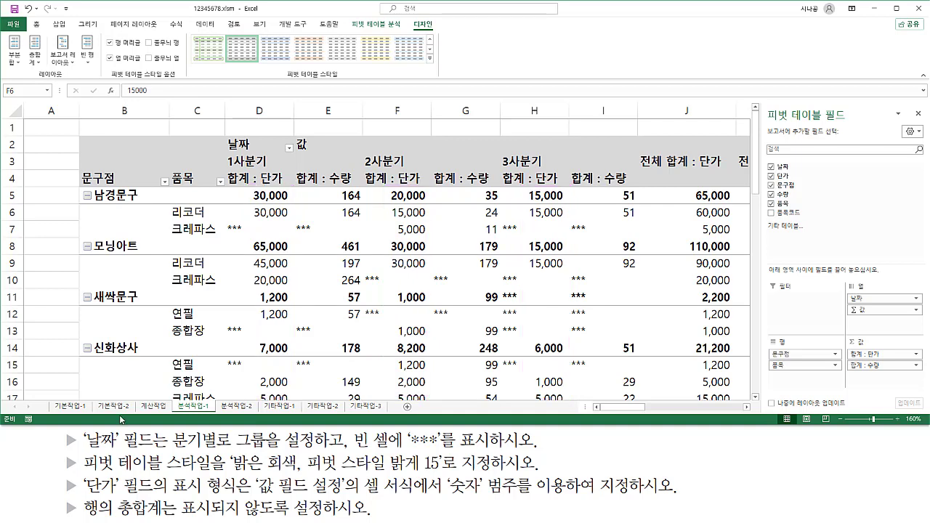
mouse_move(80, 497)
mouse_down()
mouse_move(89, 518)
mouse_move(331, 520)
mouse_up()
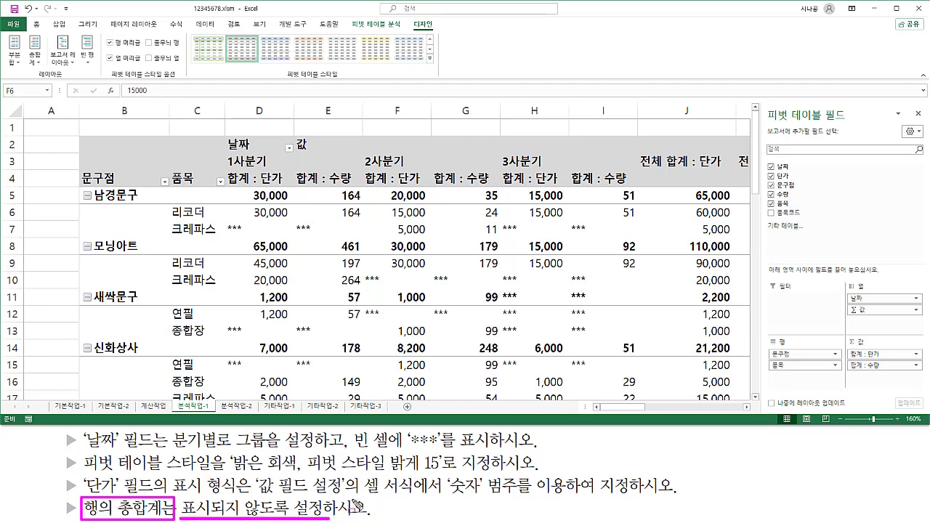
key(Escape)
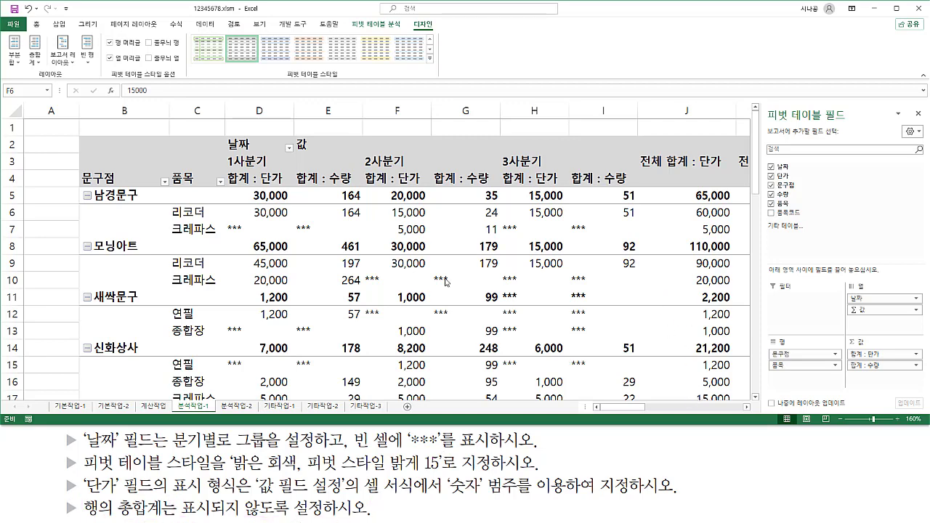
- Examine the row grand-total columns 전체 합계 : 단가 and 전체 합계 : 수량 in J and K
click(747, 408)
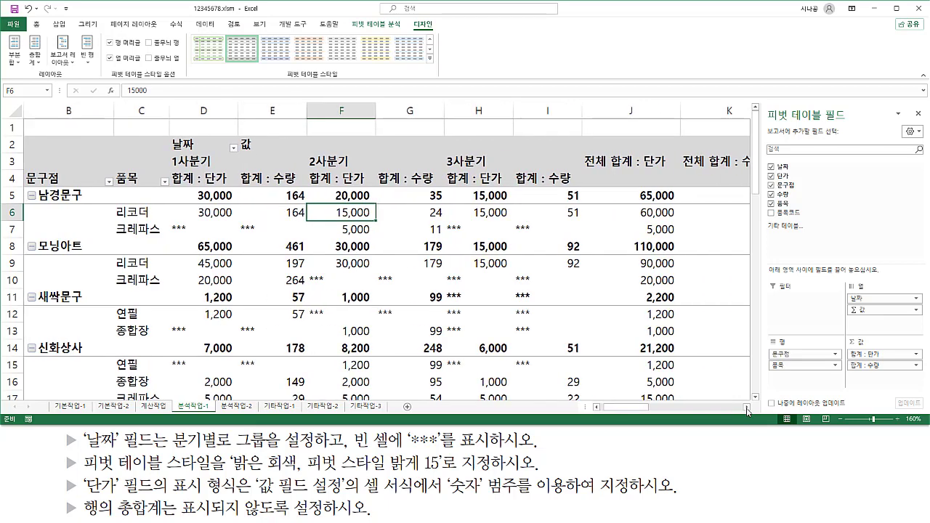
click(747, 408)
mouse_move(488, 139)
mouse_down()
mouse_move(504, 190)
mouse_move(664, 193)
mouse_move(677, 392)
mouse_move(688, 401)
mouse_up()
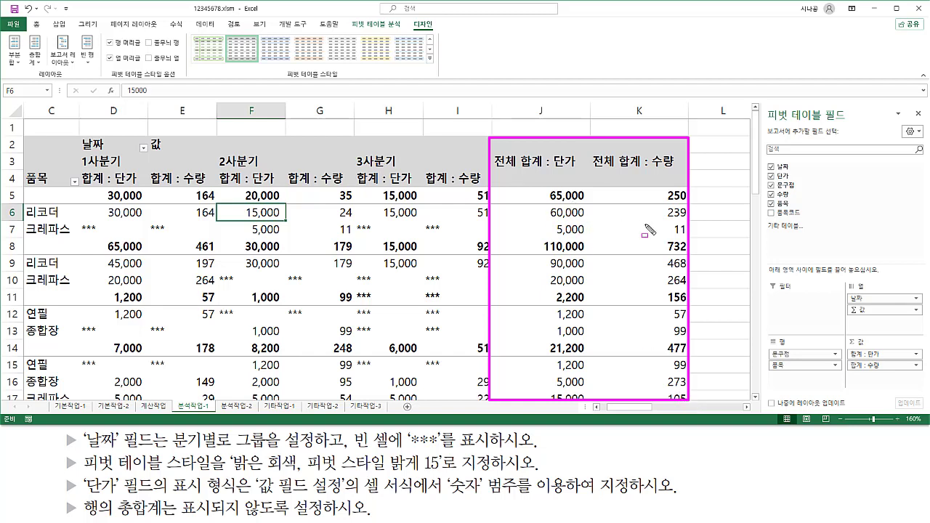
drag(93, 196, 491, 195)
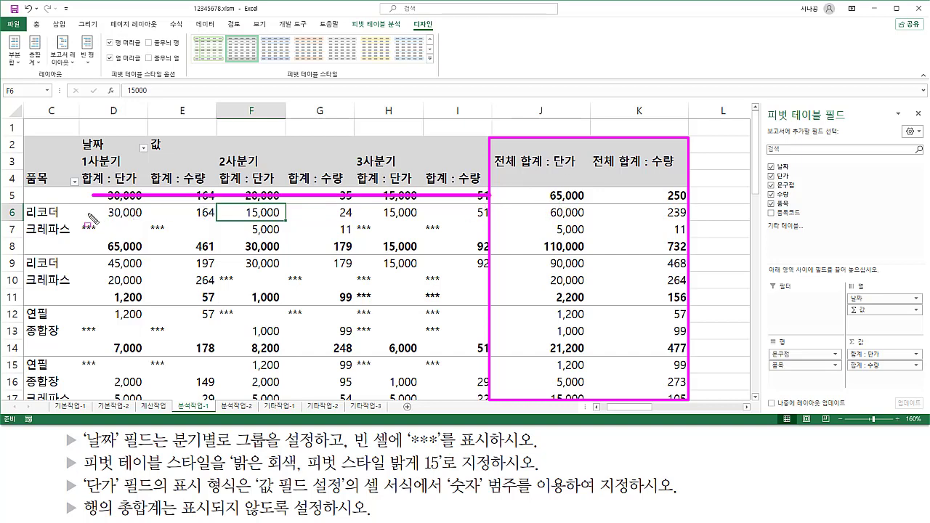
drag(88, 213, 494, 213)
drag(91, 243, 247, 243)
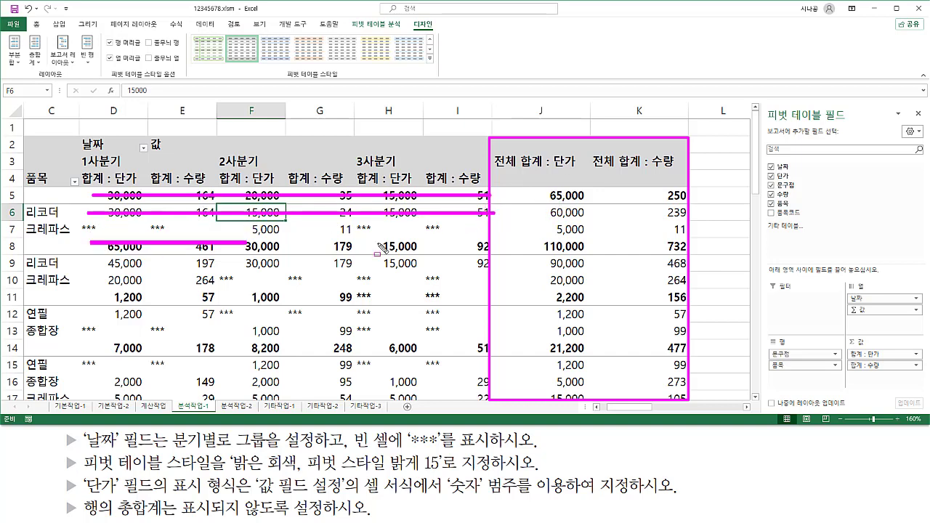
drag(377, 245, 476, 242)
drag(89, 230, 450, 229)
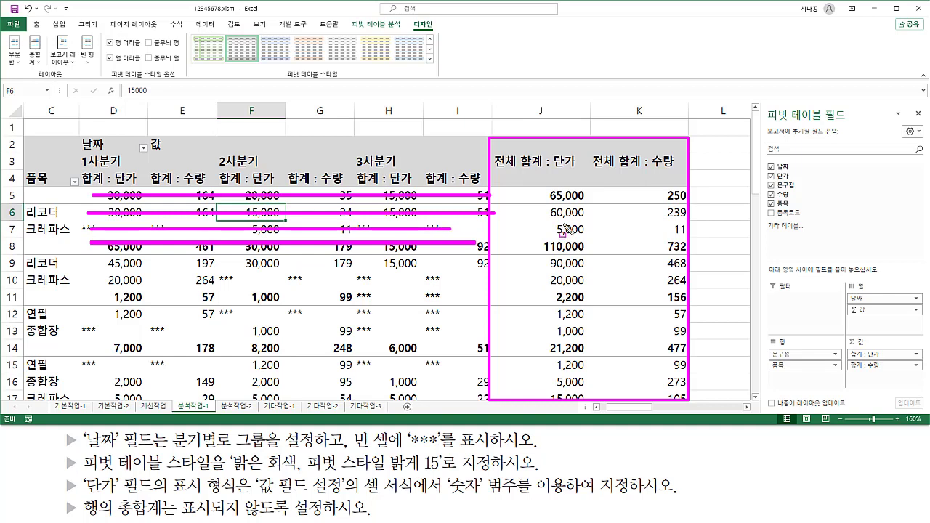
mouse_move(536, 182)
mouse_down()
mouse_move(693, 404)
mouse_move(682, 391)
mouse_up()
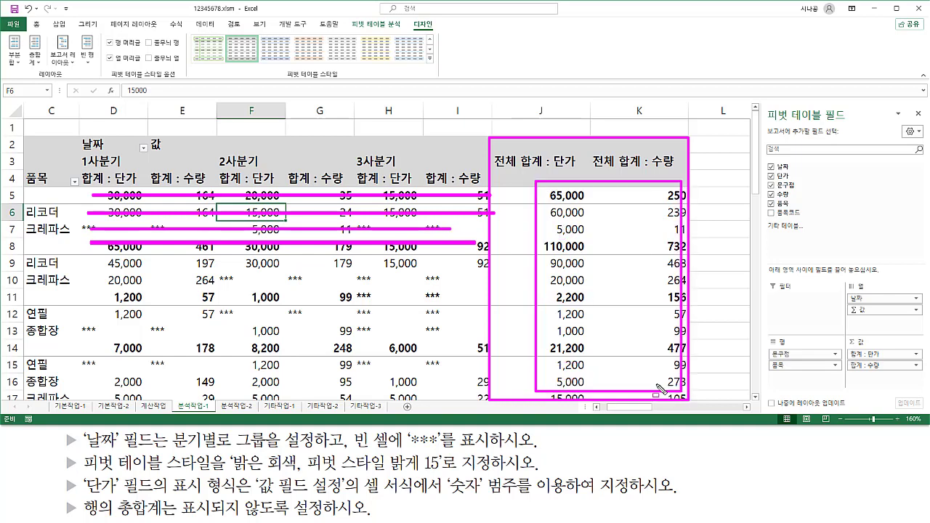
drag(76, 497, 169, 520)
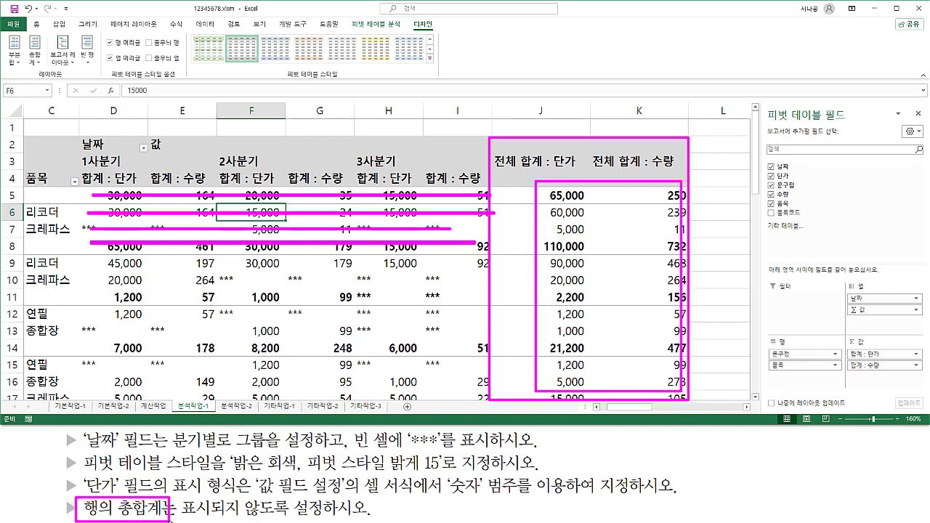
key(e)
mouse_move(493, 137)
mouse_down()
mouse_move(501, 181)
mouse_move(659, 383)
mouse_move(685, 394)
mouse_up()
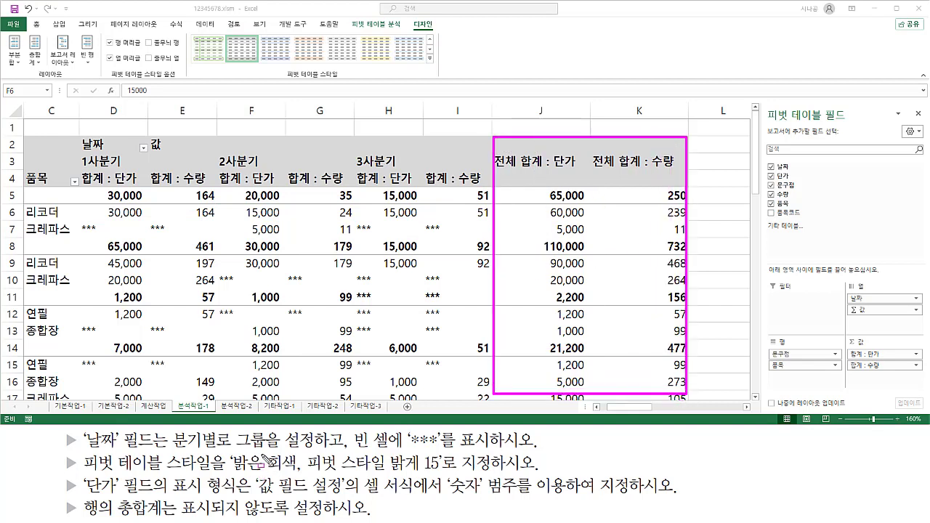
drag(180, 515, 330, 513)
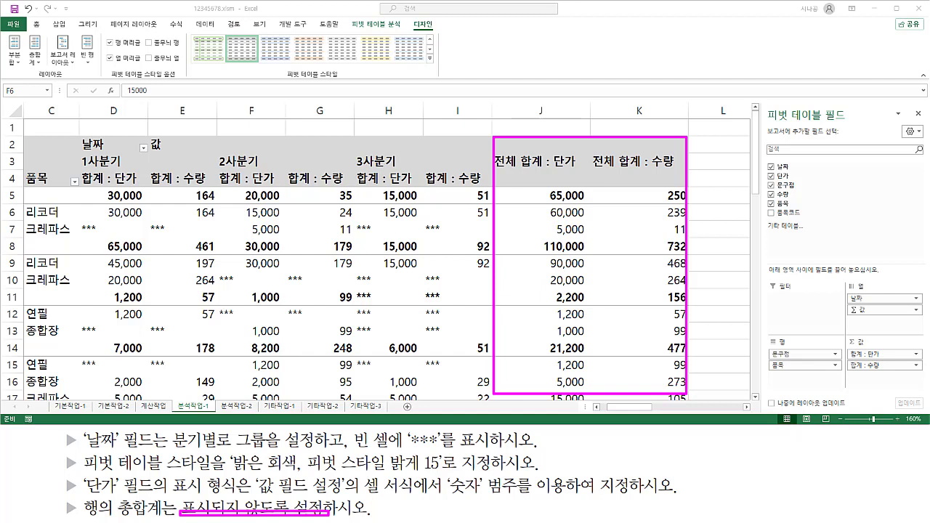
key(Escape)
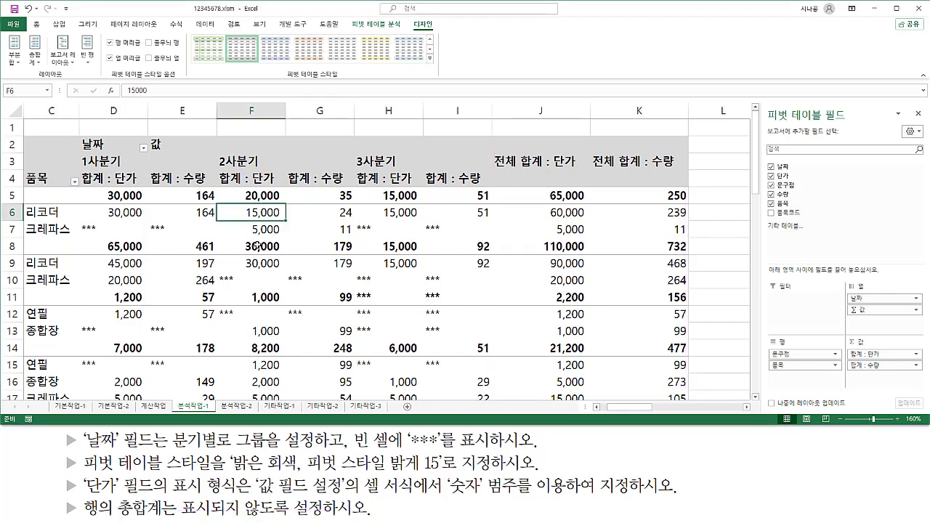
- Turn off the PivotTable's row grand totals by choosing the 열의 총합계만 설정 grand totals option
click(241, 231)
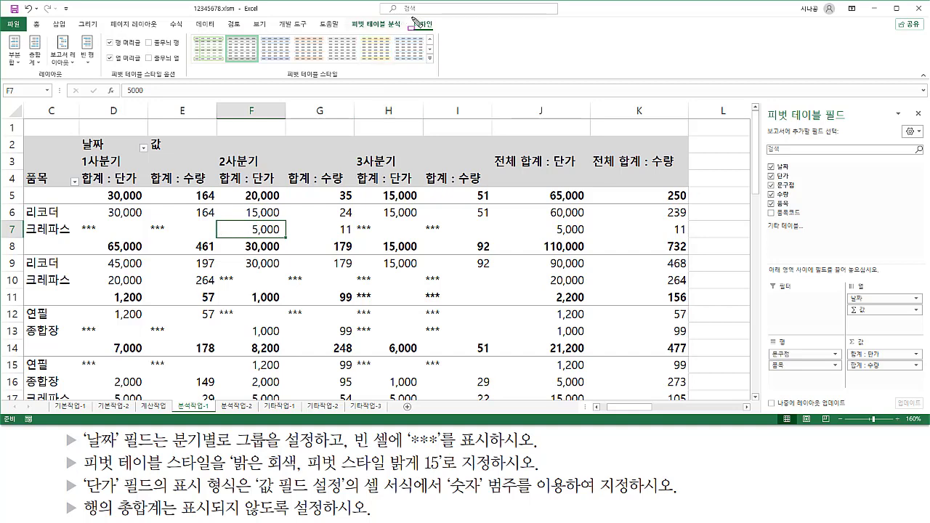
drag(418, 19, 438, 33)
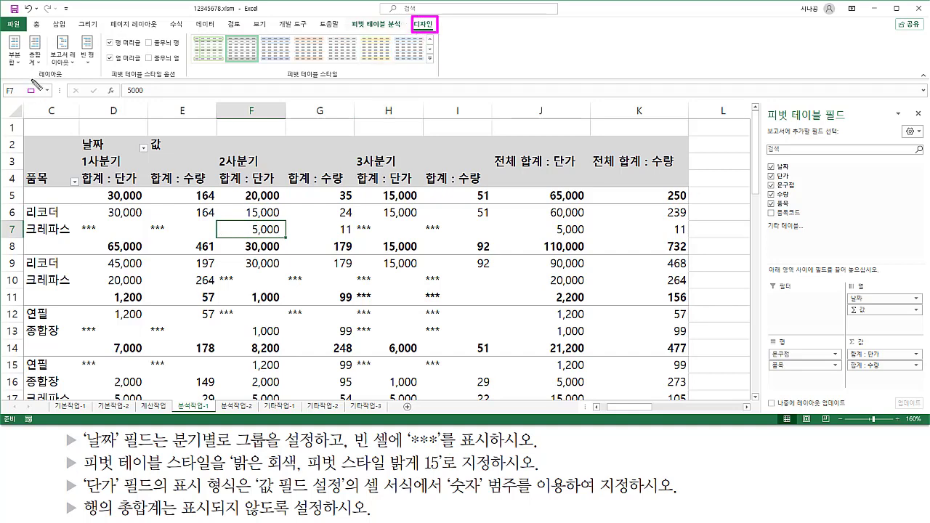
drag(31, 76, 69, 76)
drag(26, 31, 45, 69)
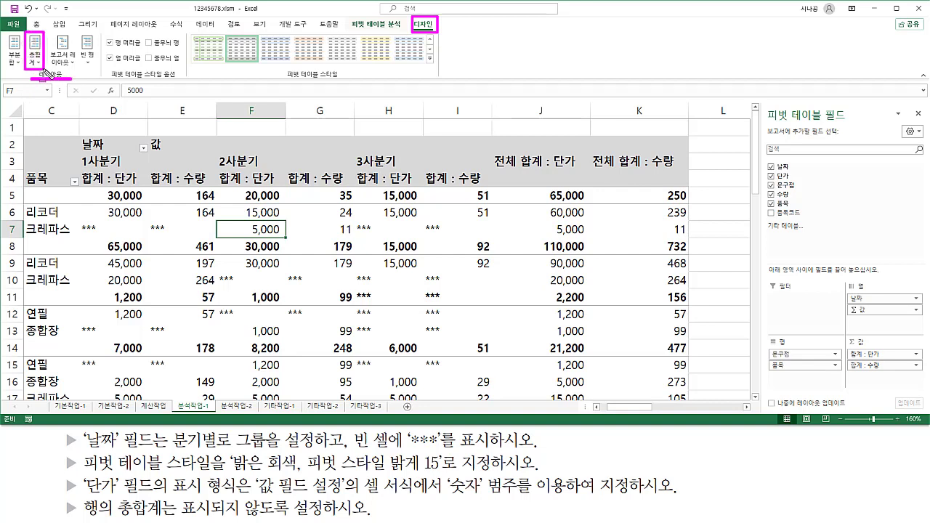
key(Escape)
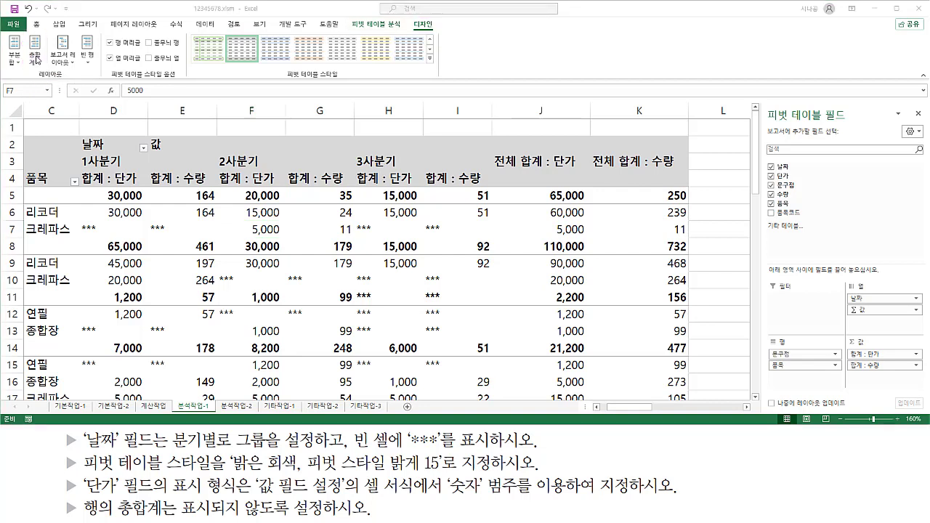
click(34, 54)
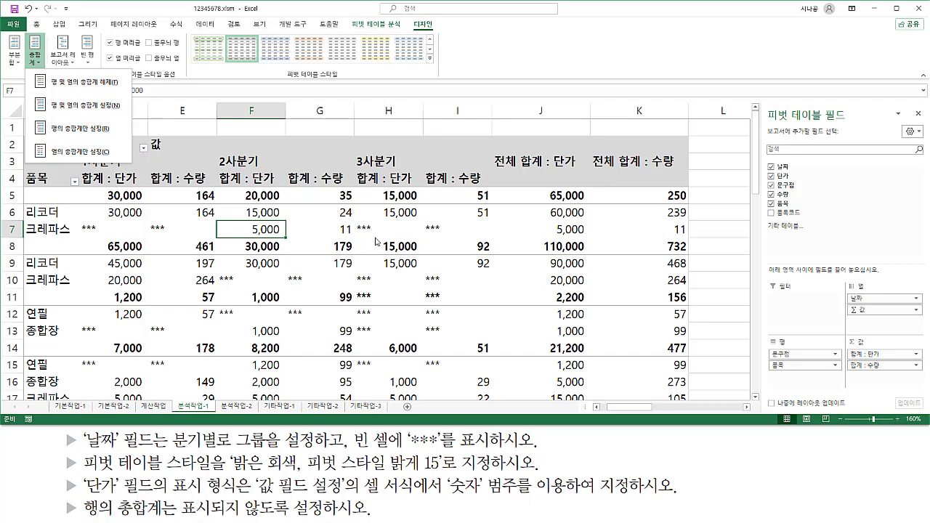
click(103, 153)
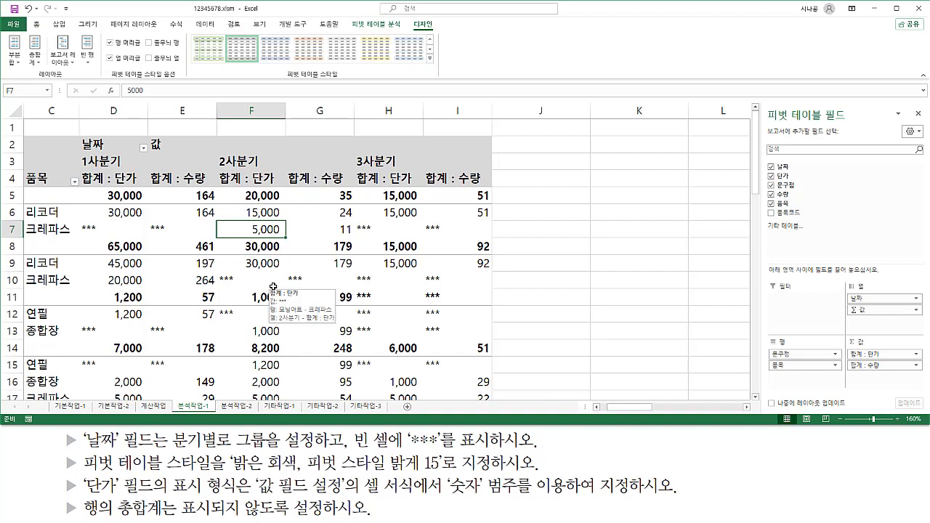
- Check the area beyond the last 3사분기 column and the column totals in the PivotTable's 총합계 row
drag(628, 408, 617, 410)
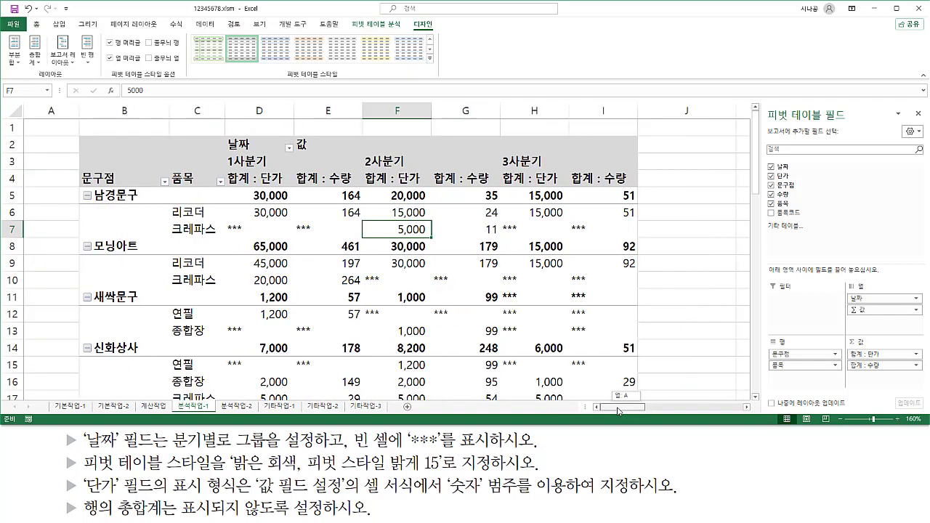
key(ctrl+shift+d)
mouse_move(642, 139)
mouse_down()
mouse_move(675, 255)
mouse_move(727, 315)
mouse_move(742, 385)
mouse_move(728, 371)
mouse_up()
key(Escape)
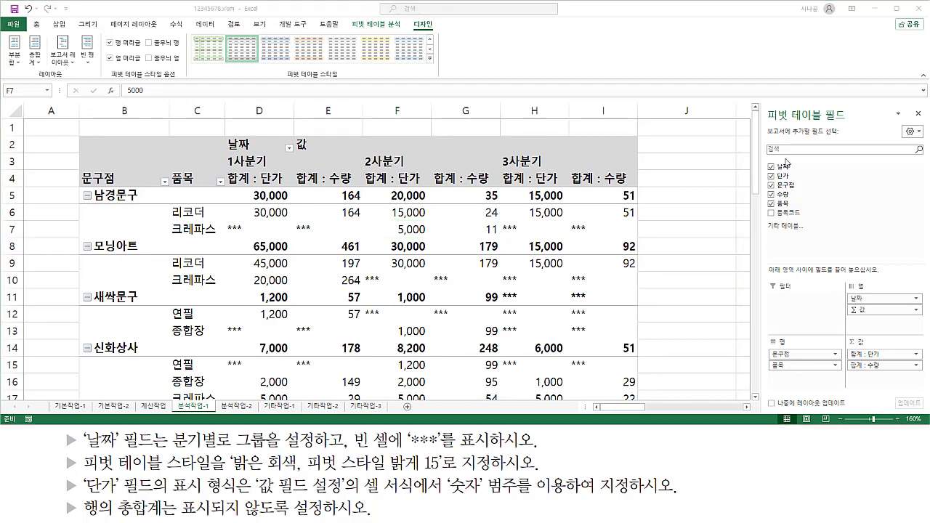
mouse_move(757, 178)
mouse_down()
mouse_move(758, 234)
mouse_move(758, 208)
mouse_up()
mouse_move(256, 119)
mouse_down()
mouse_move(290, 356)
mouse_move(284, 386)
mouse_up()
drag(348, 110, 360, 386)
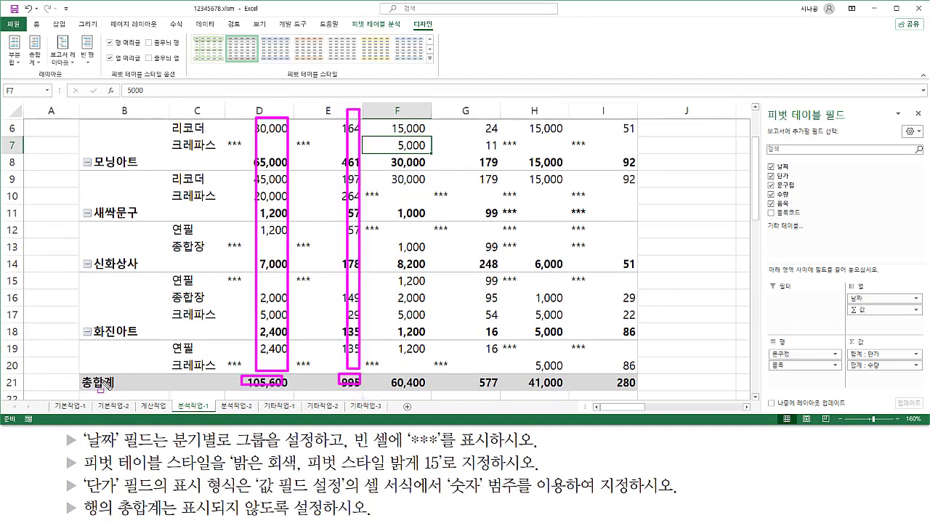
key(Escape)
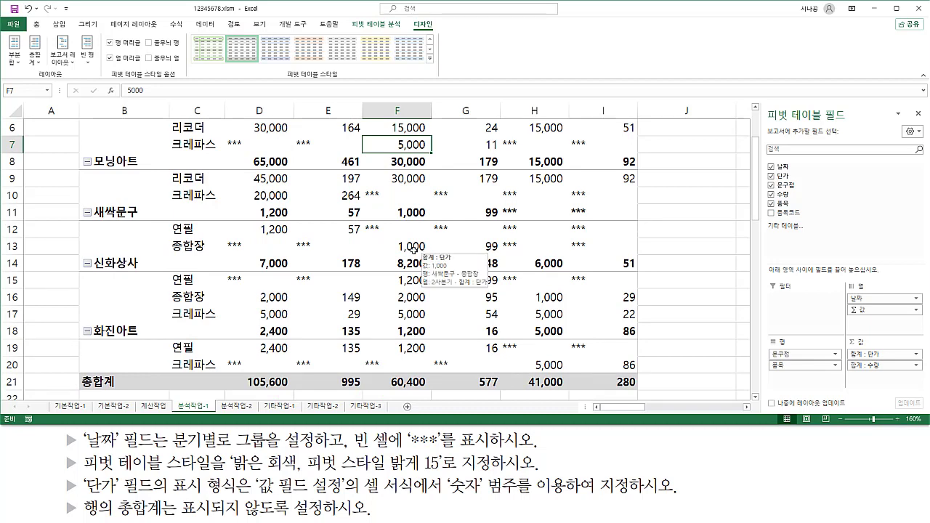
- Review the finished PivotTable on 분석작업-1, including its quarter headers, 문구점 and 품목 labels, and value area
click(436, 189)
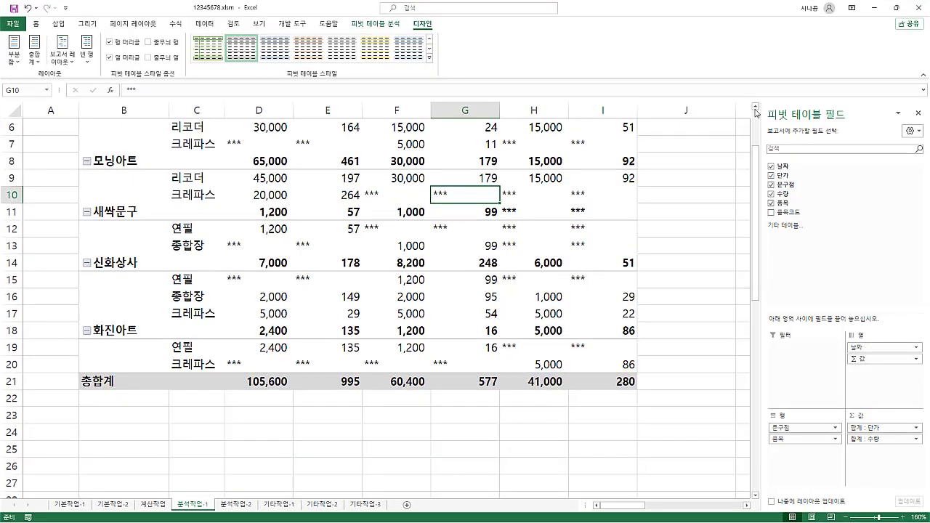
click(755, 109)
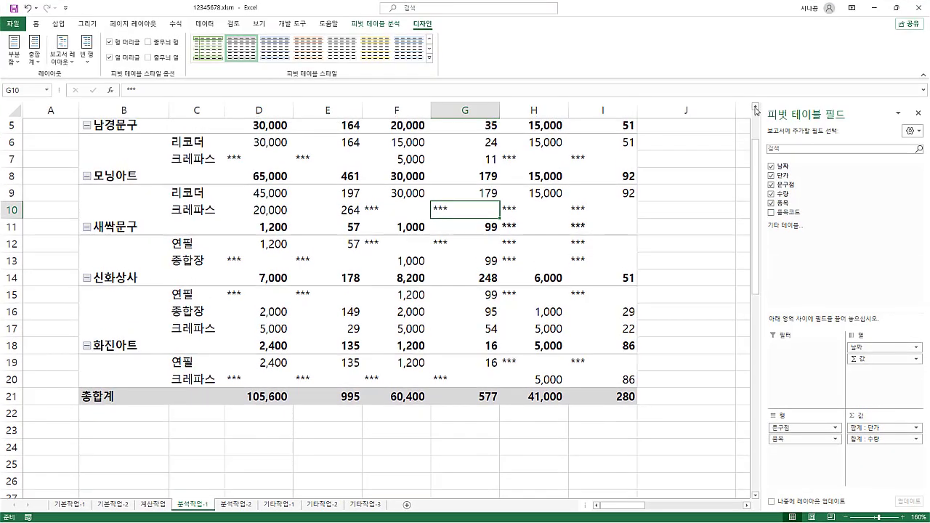
click(756, 109)
click(756, 109)
click(756, 109)
click(755, 109)
click(691, 160)
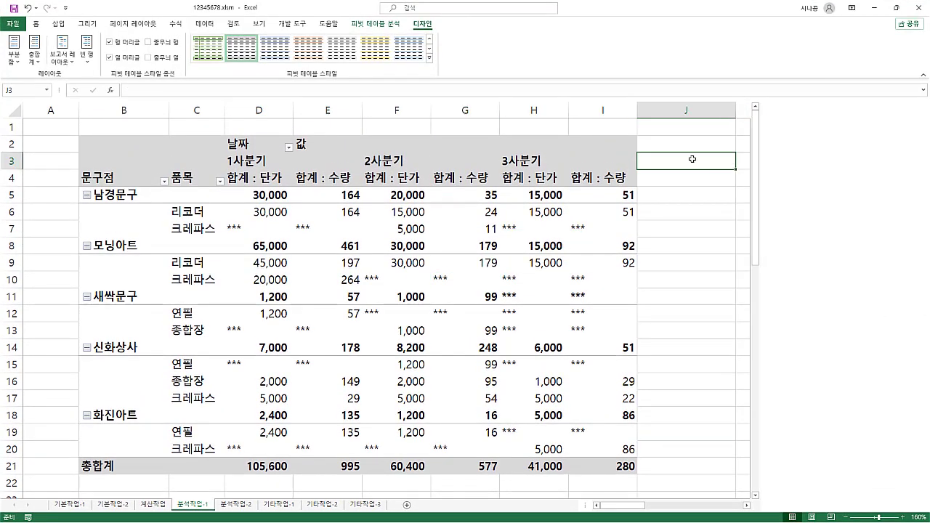
click(785, 163)
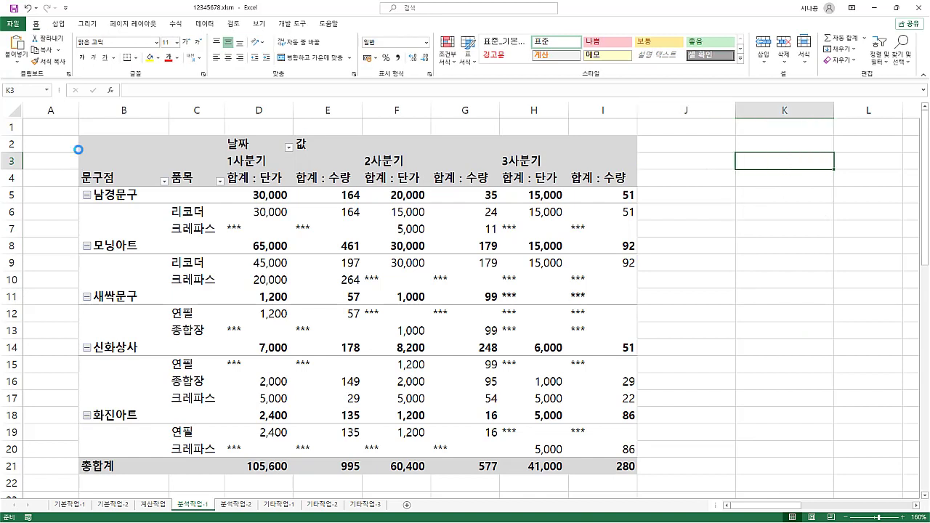
mouse_move(73, 131)
mouse_down()
mouse_move(633, 445)
mouse_move(643, 486)
mouse_up()
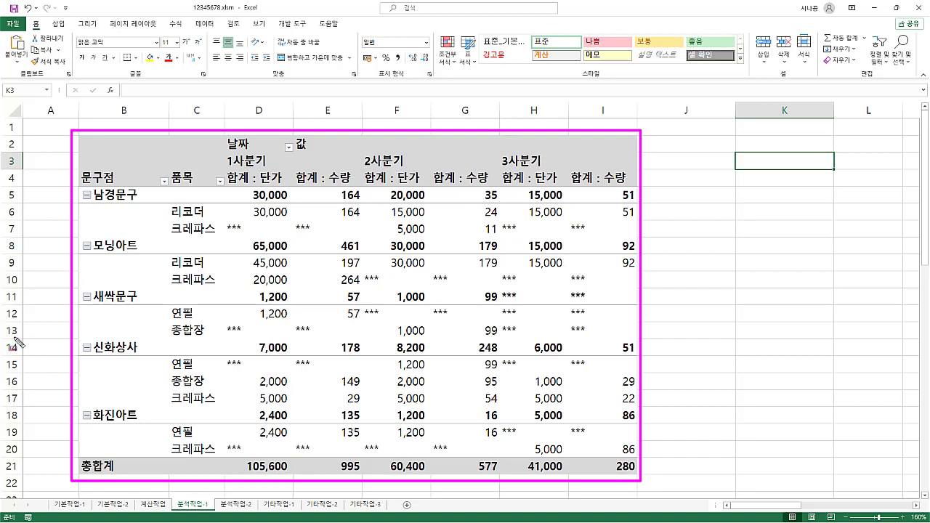
key(Escape)
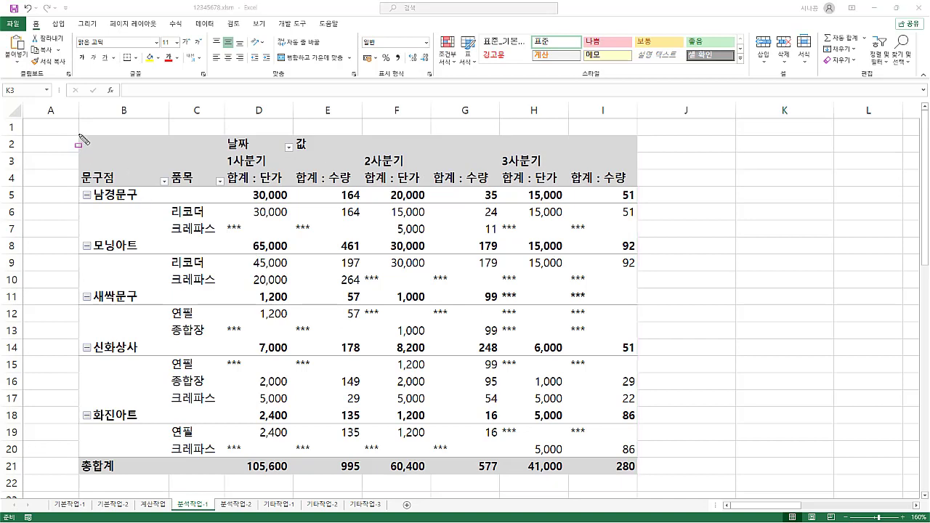
drag(78, 135, 639, 186)
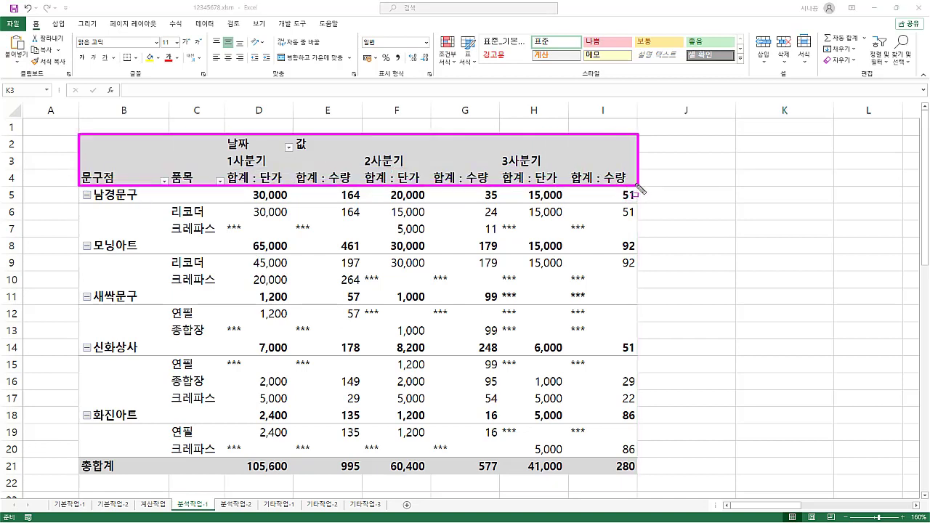
mouse_move(79, 169)
mouse_down()
mouse_move(222, 186)
mouse_move(218, 479)
mouse_up()
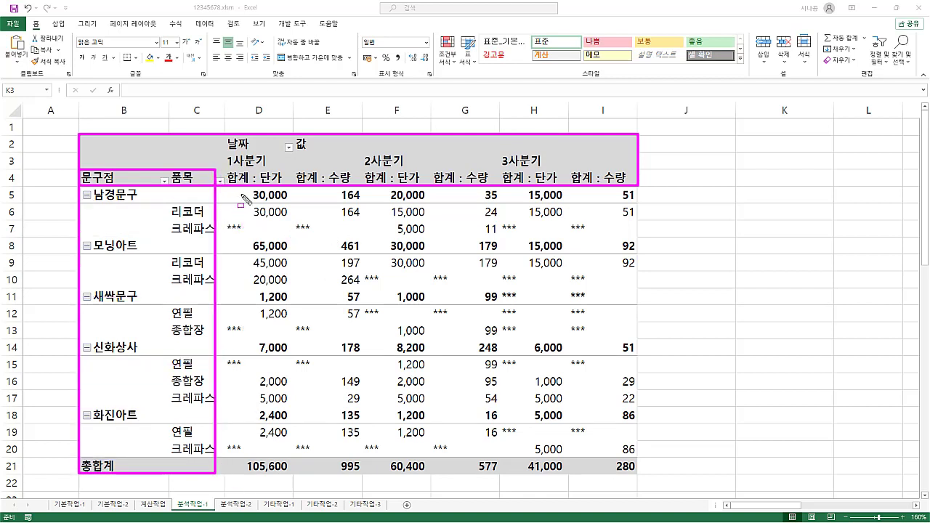
mouse_move(228, 187)
mouse_down()
mouse_move(513, 452)
mouse_move(639, 491)
mouse_move(641, 479)
mouse_up()
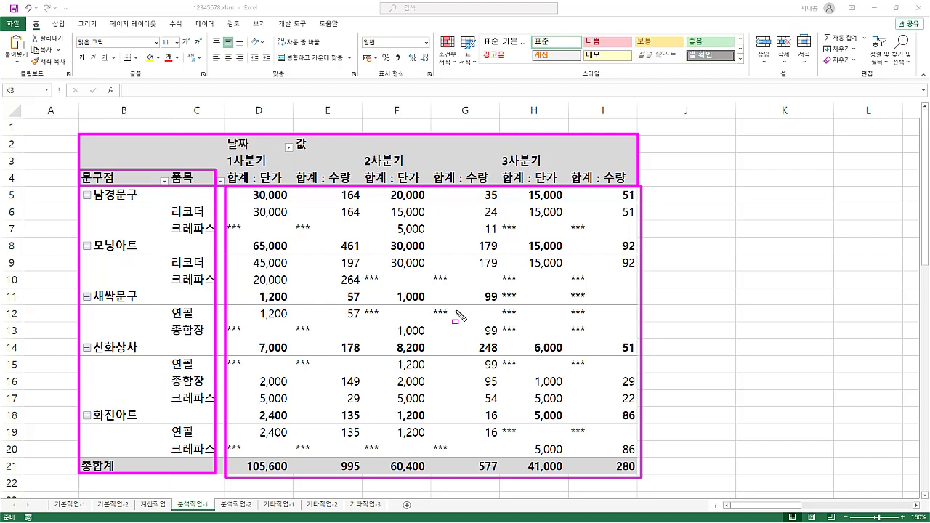
key(Escape)
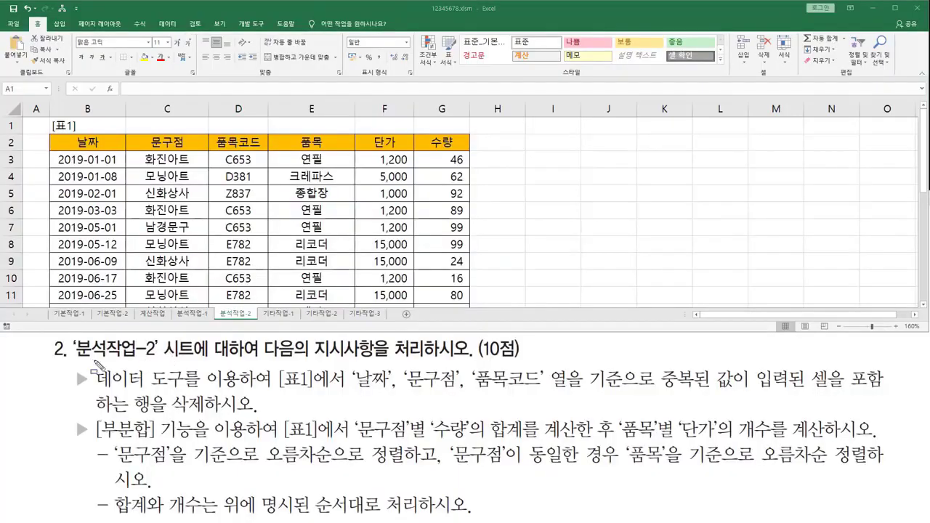
- Read the 분석작업-2 instruction on deleting duplicate rows from [표1] based on 날짜, 문구점 and 품목코드
drag(72, 359, 154, 358)
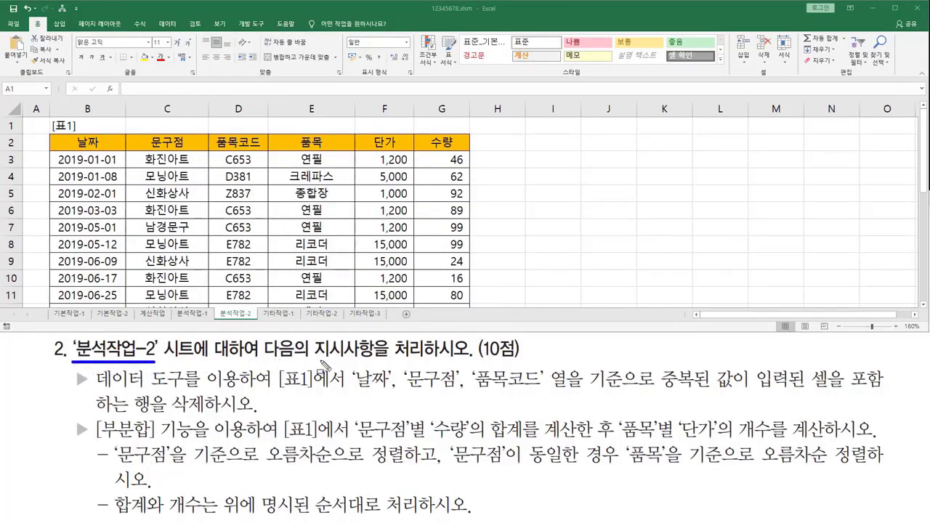
drag(309, 358, 519, 358)
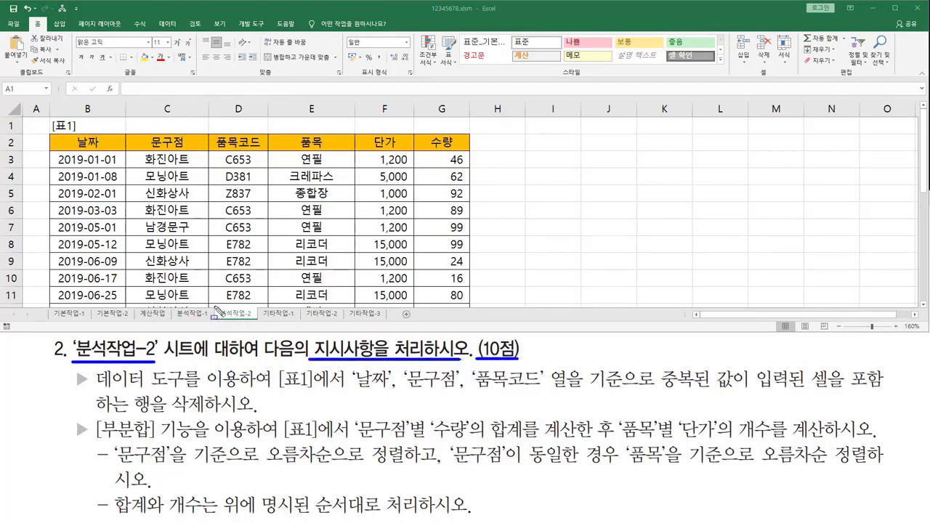
drag(215, 306, 260, 322)
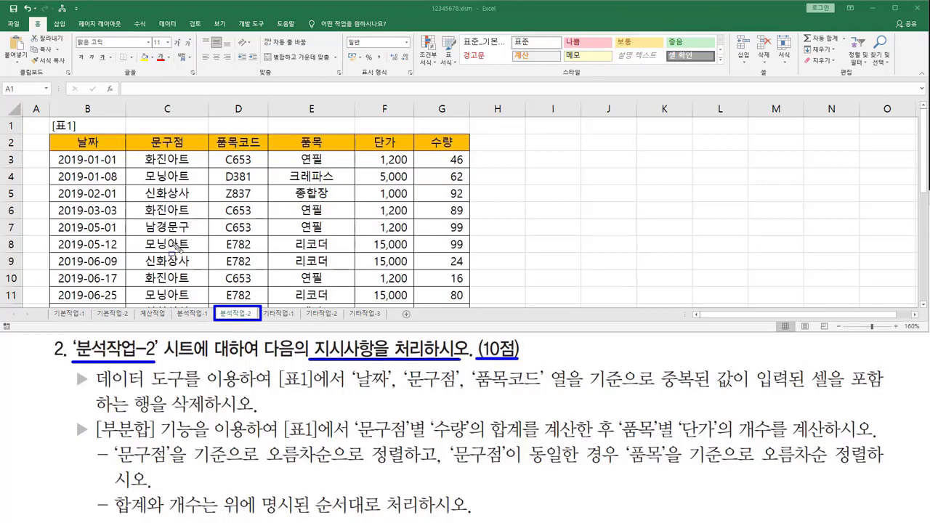
drag(70, 389, 243, 393)
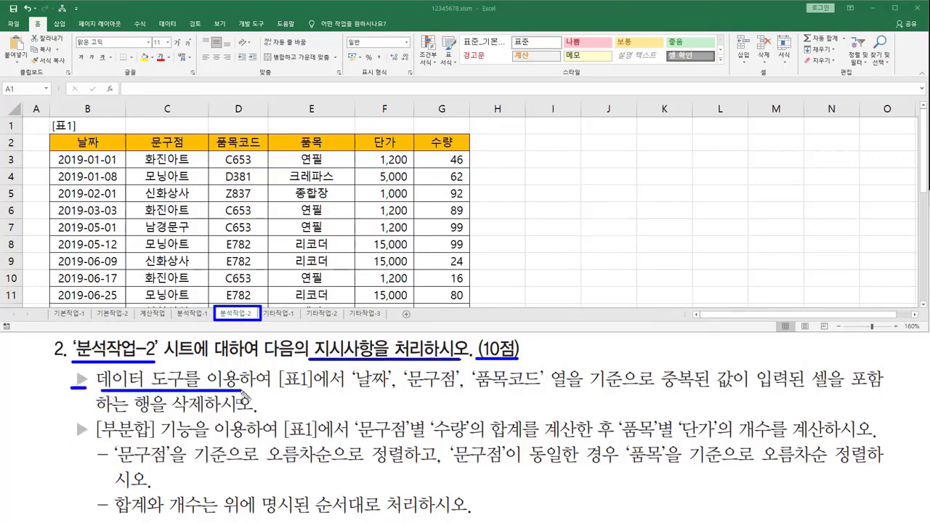
mouse_move(274, 367)
mouse_down()
mouse_move(281, 388)
mouse_move(321, 394)
mouse_up()
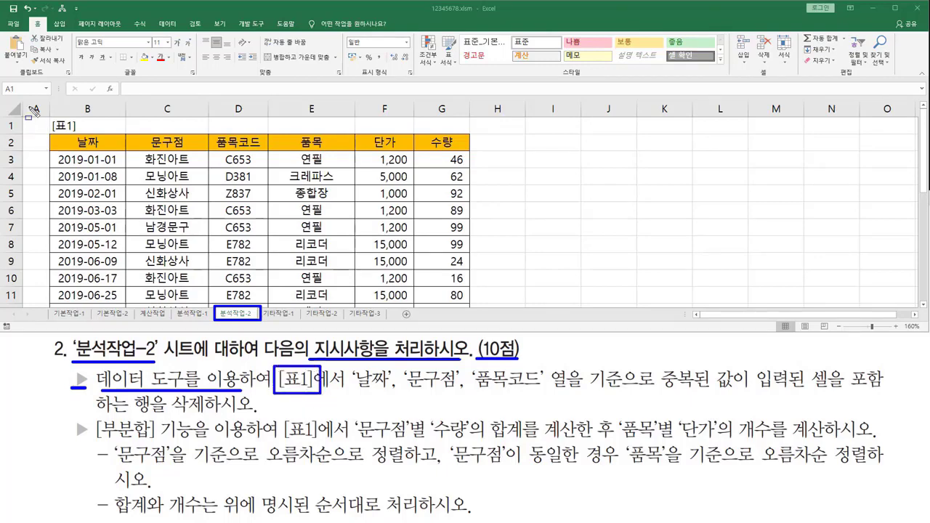
drag(50, 133, 471, 304)
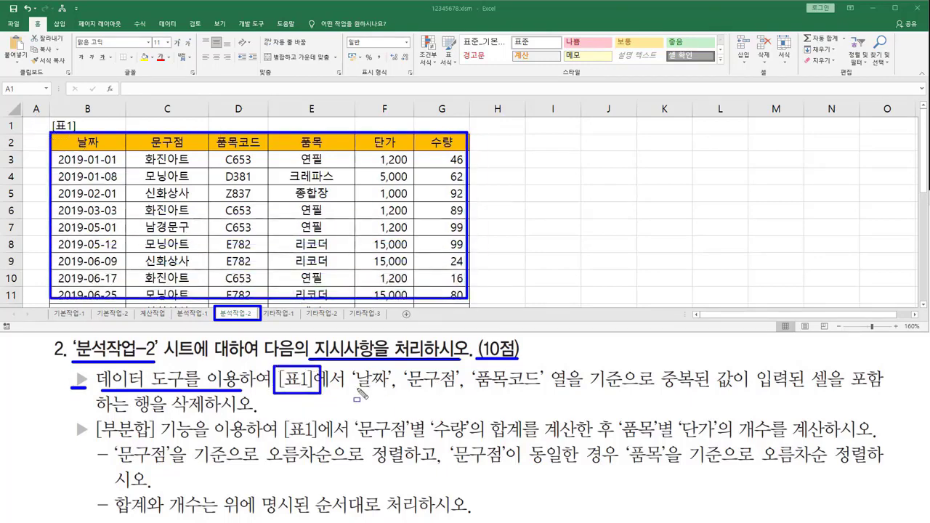
drag(350, 394, 624, 395)
mouse_move(656, 362)
mouse_down()
mouse_move(689, 380)
mouse_move(895, 395)
mouse_up()
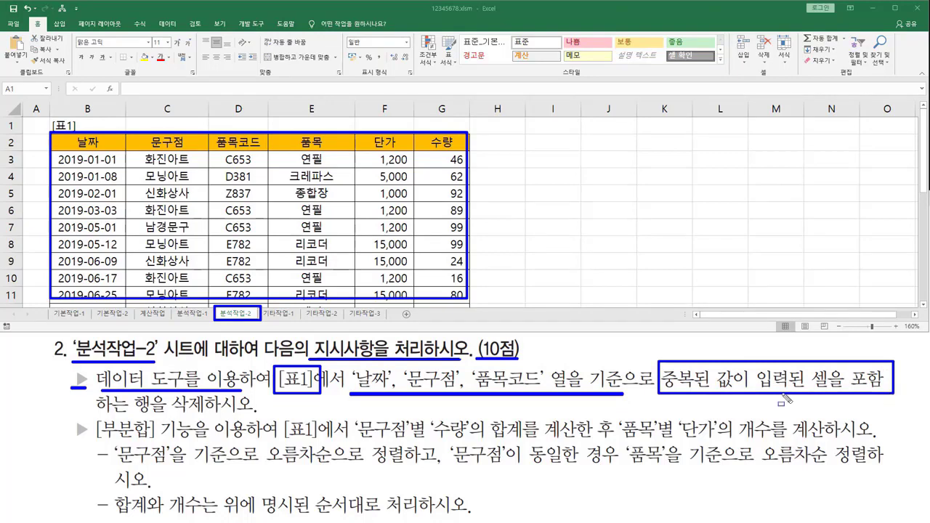
drag(97, 414, 255, 413)
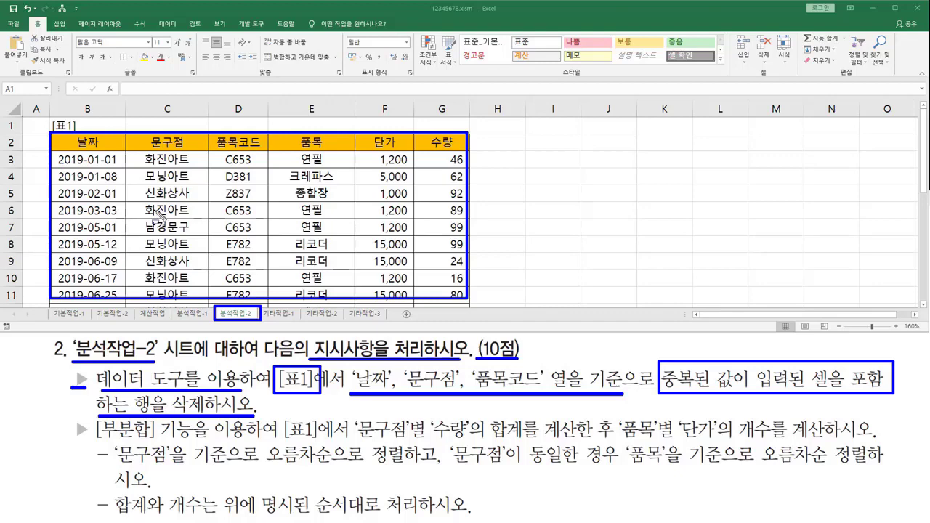
key(Escape)
- Open the duplicate value removal settings for [표1] on 분석작업-2 and look through the list of columns
click(159, 181)
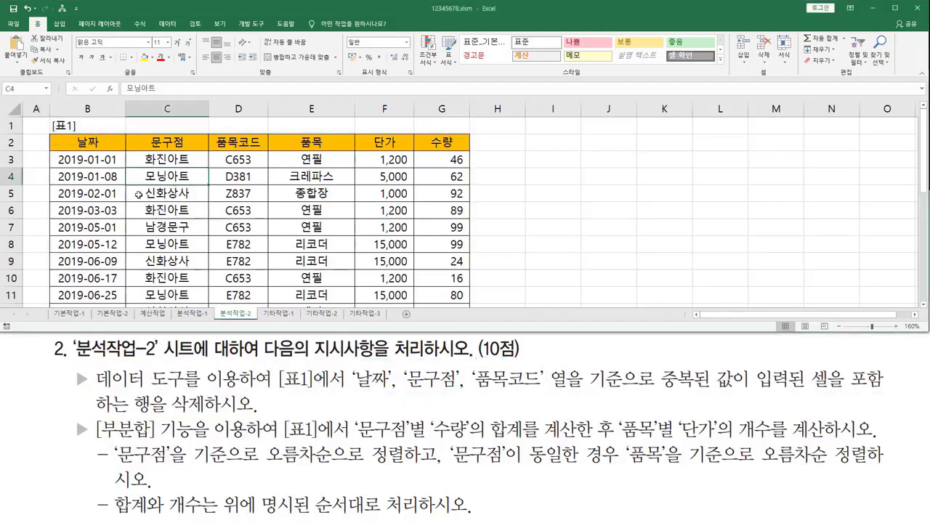
click(176, 214)
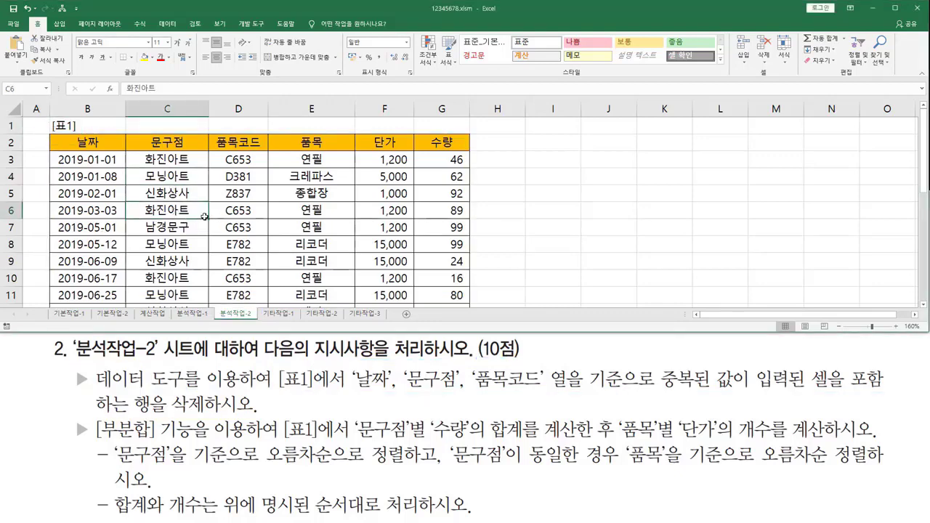
drag(152, 15, 181, 32)
click(166, 24)
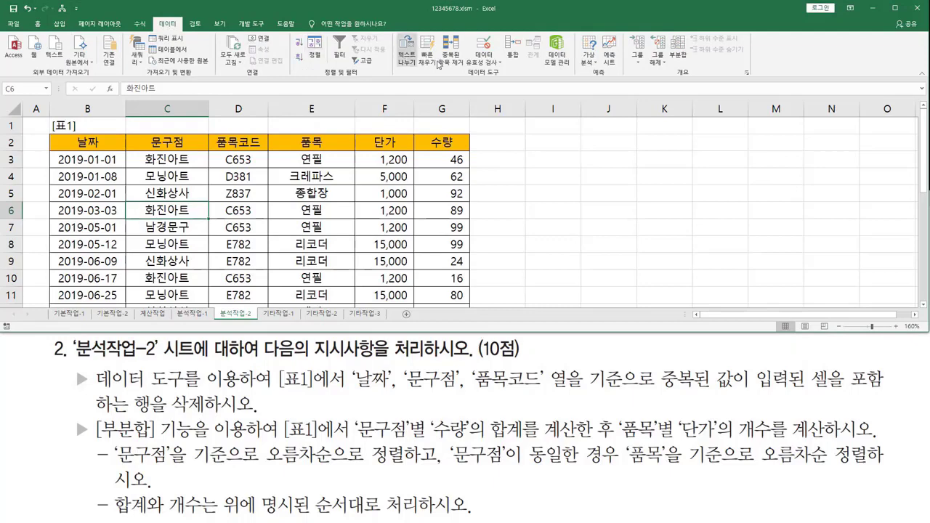
drag(439, 31, 461, 74)
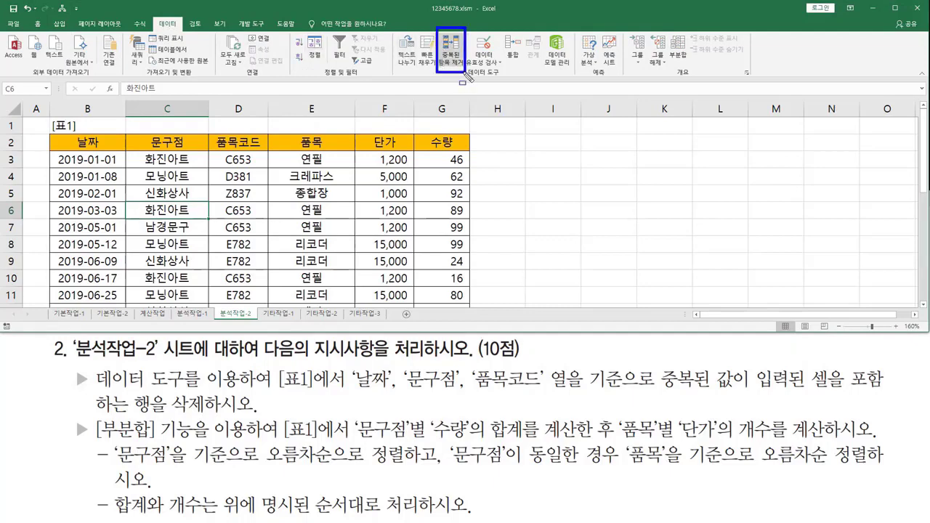
click(452, 55)
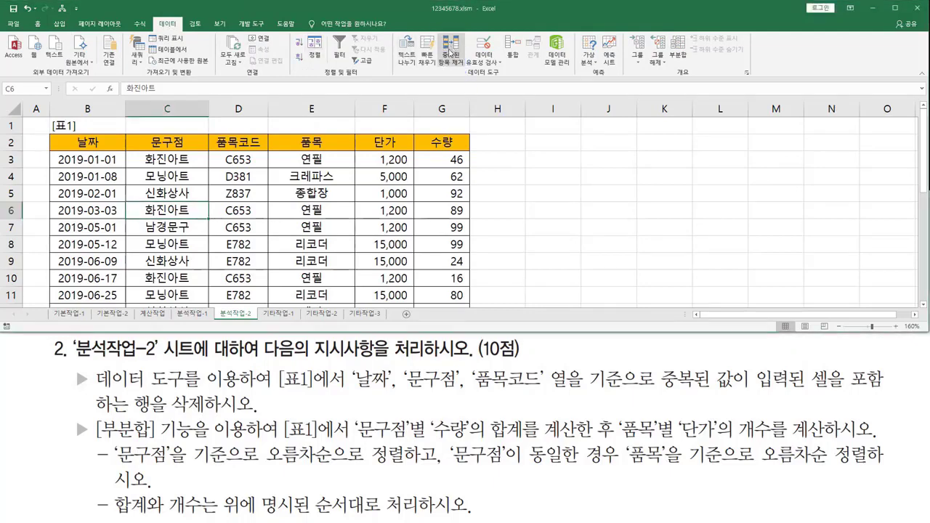
click(452, 54)
drag(492, 188, 244, 147)
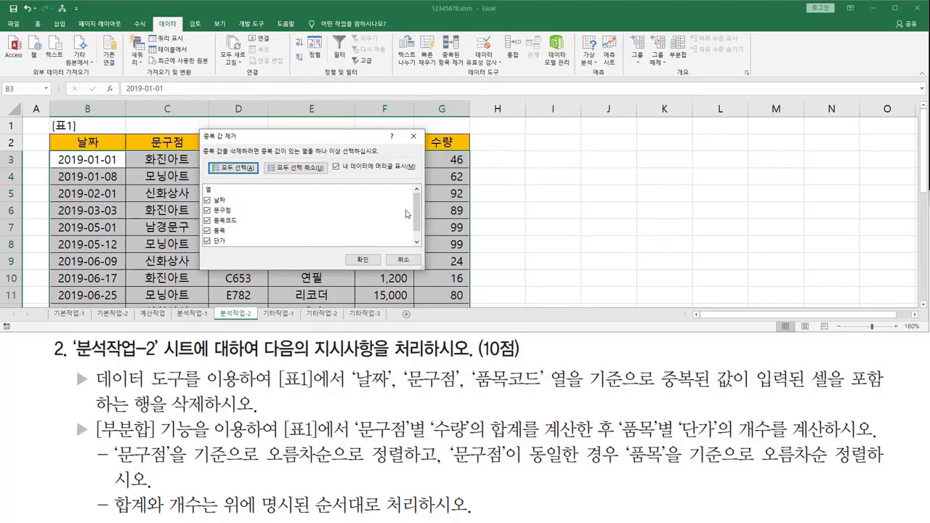
mouse_move(416, 207)
mouse_down()
mouse_move(418, 215)
mouse_move(418, 196)
mouse_up()
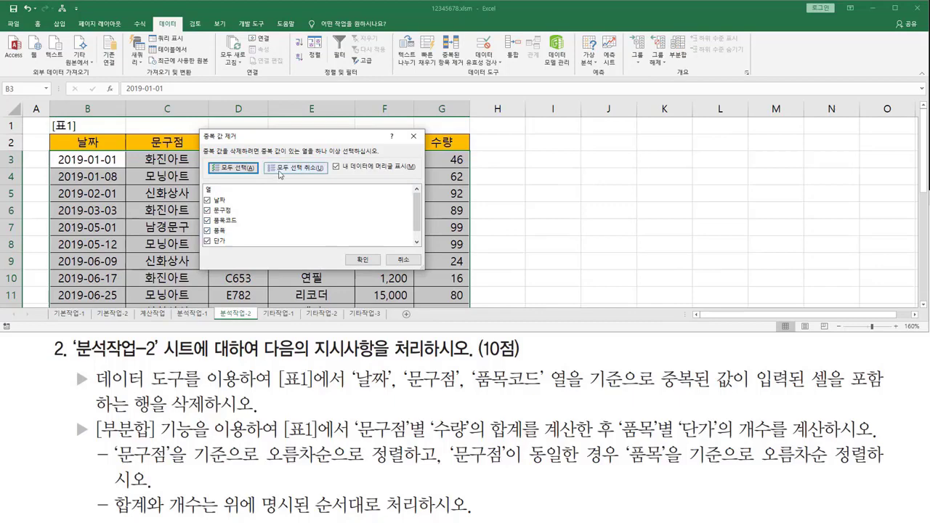
- Remove the duplicate rows from [표1], comparing only the 날짜, 문구점 and 품목코드 columns
click(283, 170)
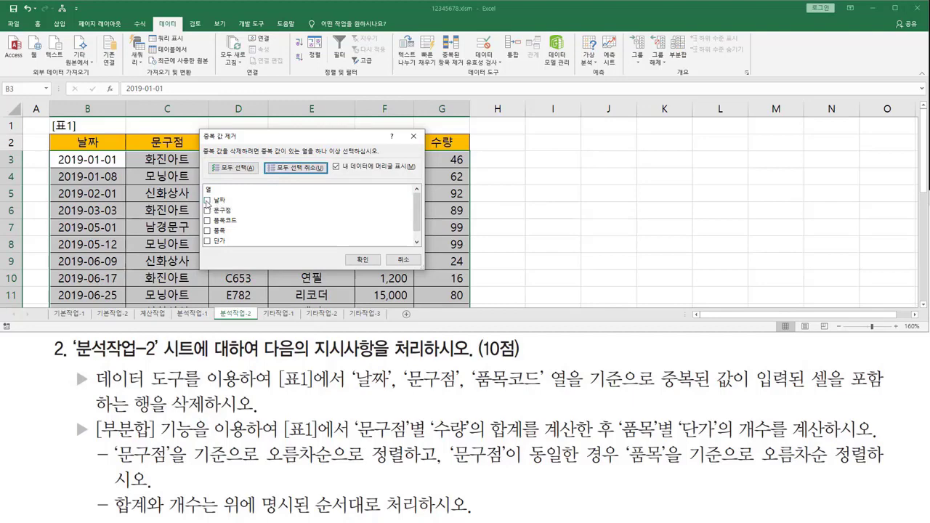
click(207, 201)
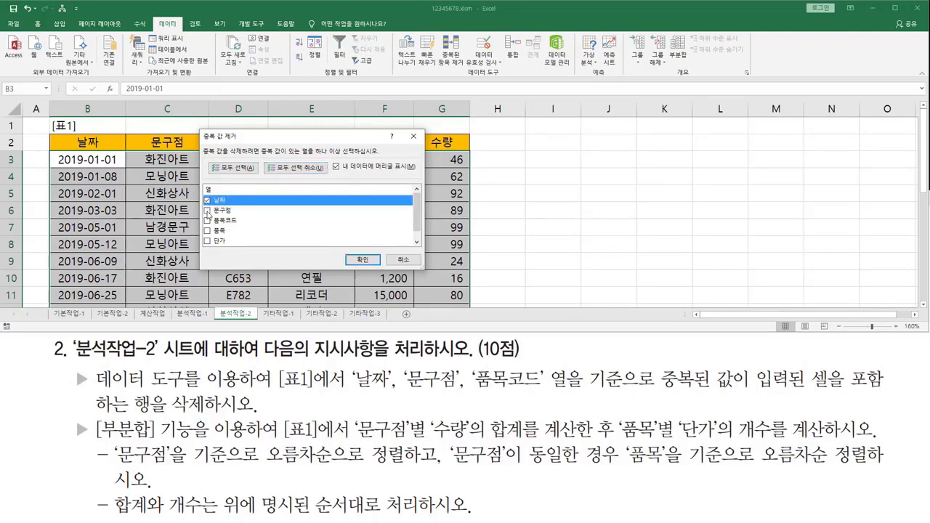
click(207, 211)
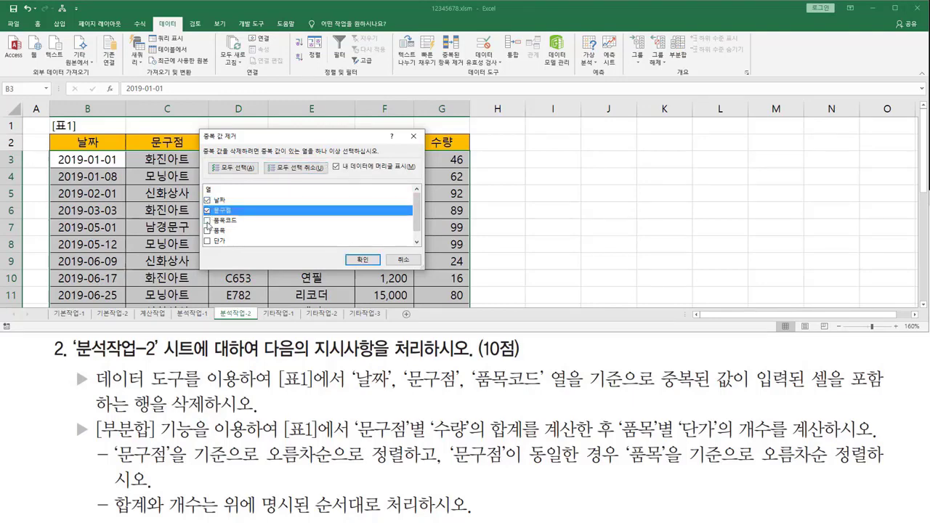
click(207, 221)
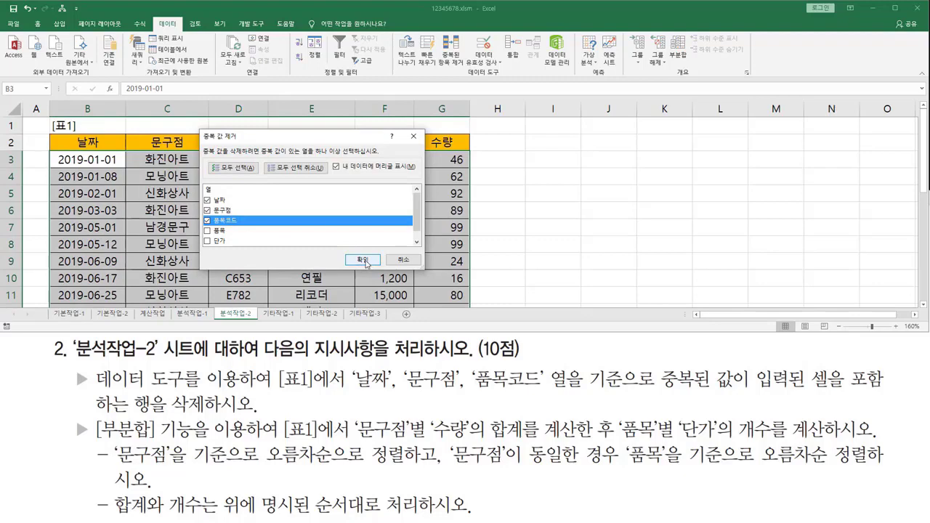
click(365, 260)
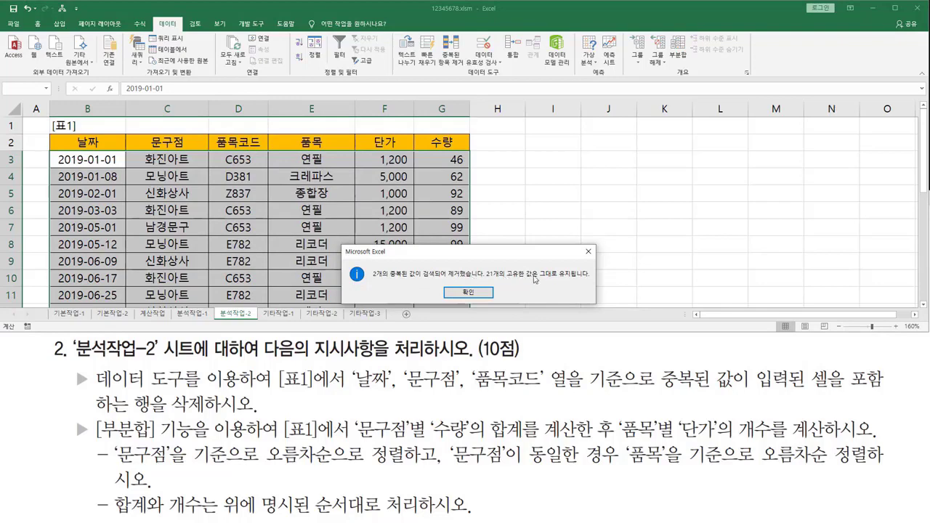
click(469, 292)
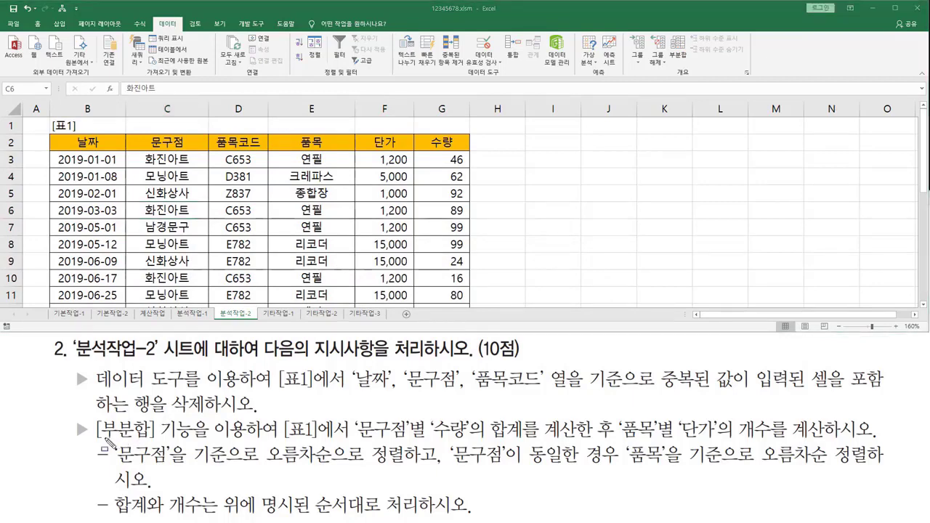
- Read the 분석작업-2 instructions on the 문구점 and 품목 sort order and the sequence of the 수량 sum and 단가 count subtotals
drag(92, 439, 199, 441)
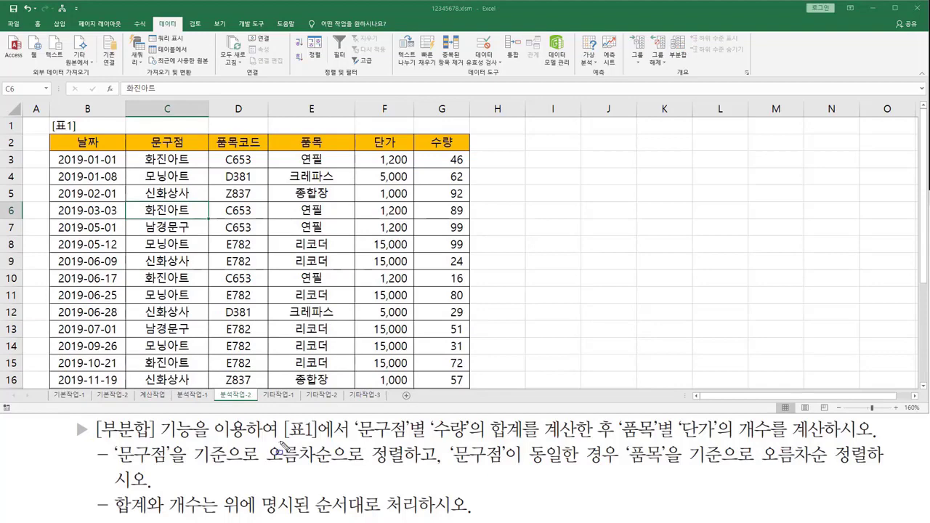
drag(351, 445, 831, 441)
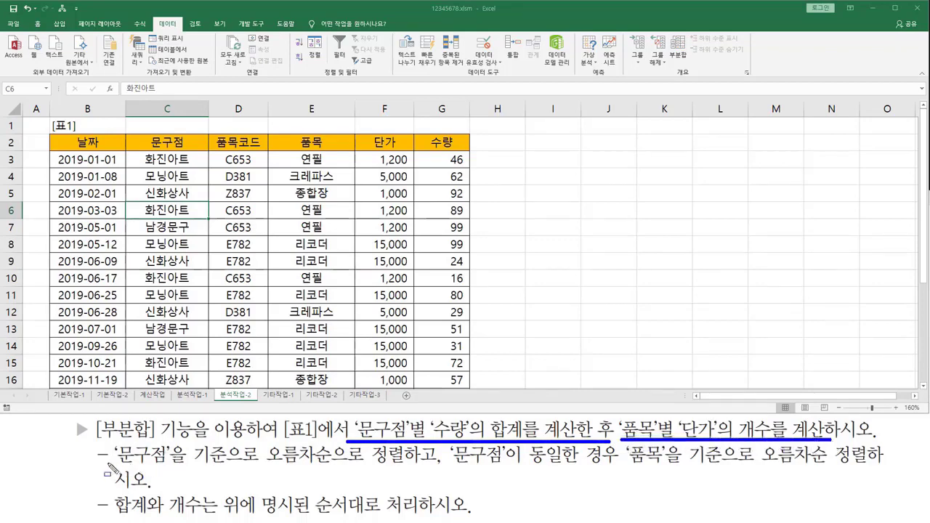
drag(113, 462, 883, 464)
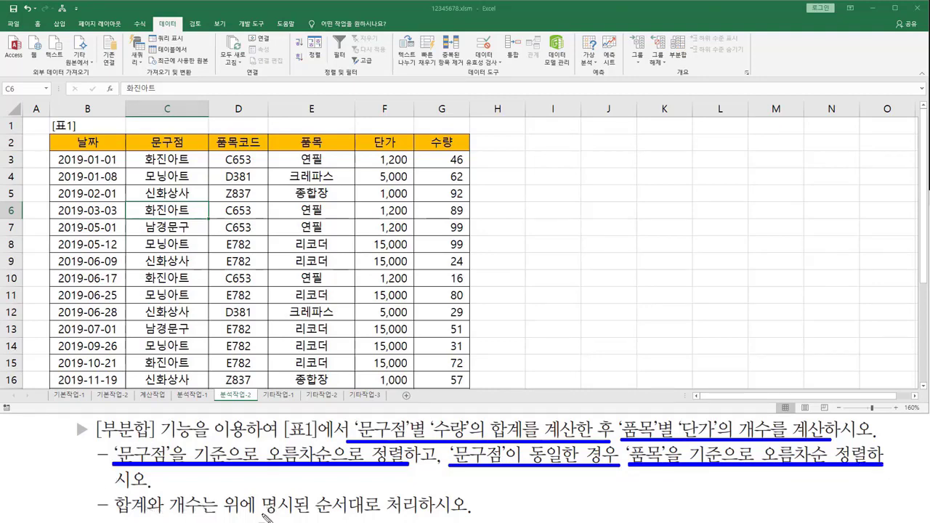
drag(262, 513, 439, 513)
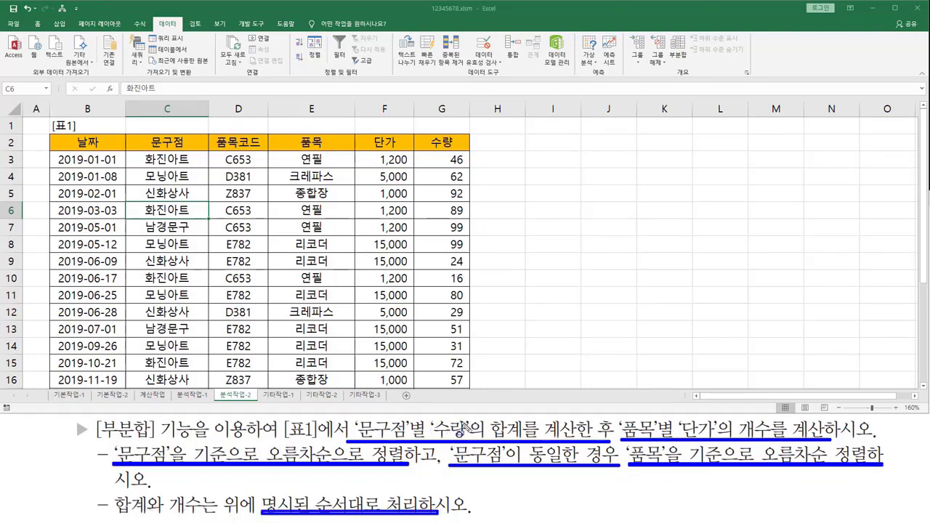
drag(430, 419, 614, 442)
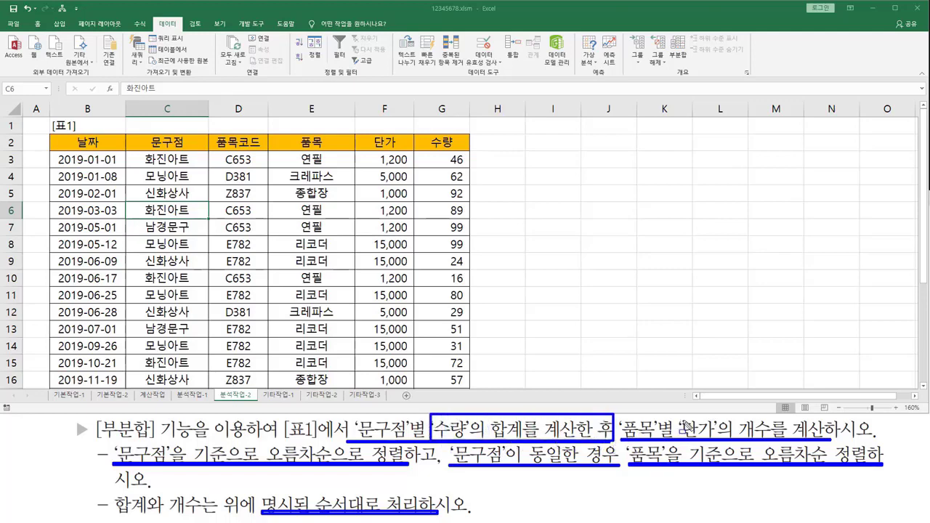
drag(677, 416, 815, 438)
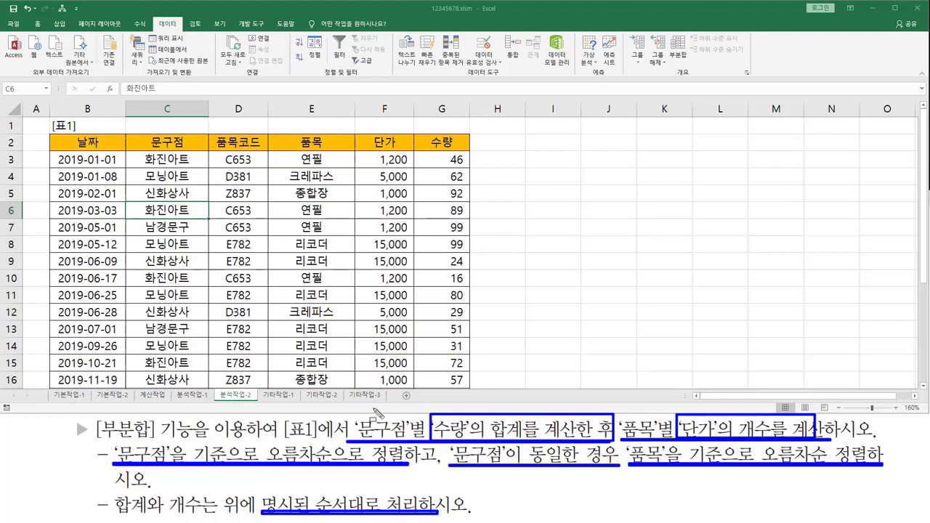
key(Escape)
- Start a custom sort of [표1] with 문구점 in ascending order (오름차순) as the first criterion
click(200, 246)
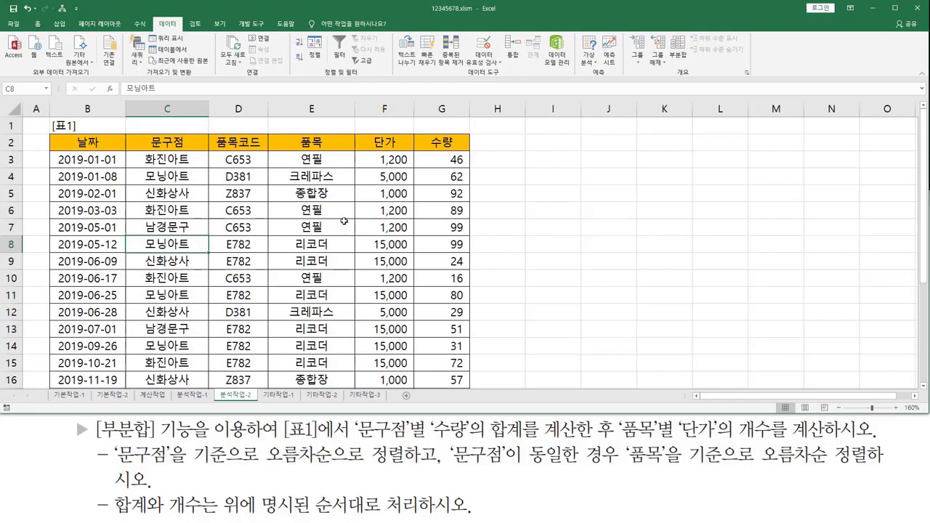
key(ctrl+2)
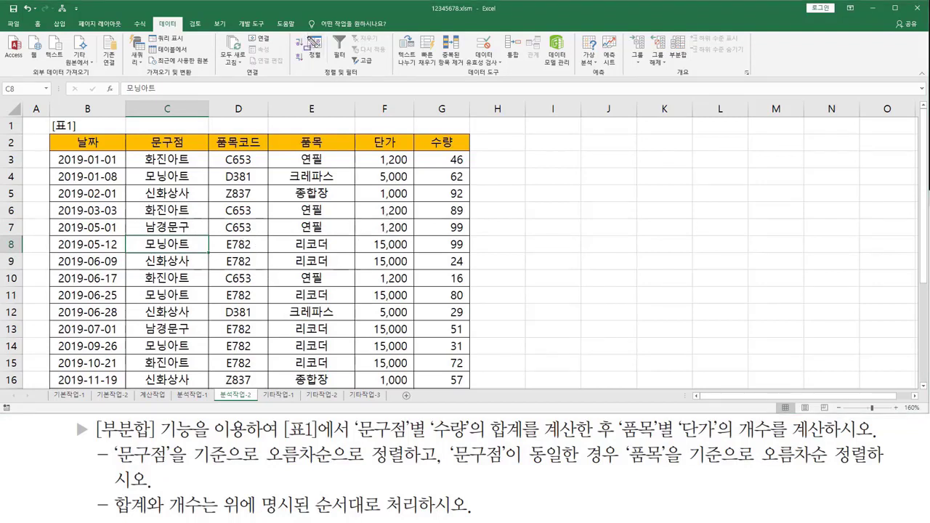
drag(307, 34, 324, 62)
key(Escape)
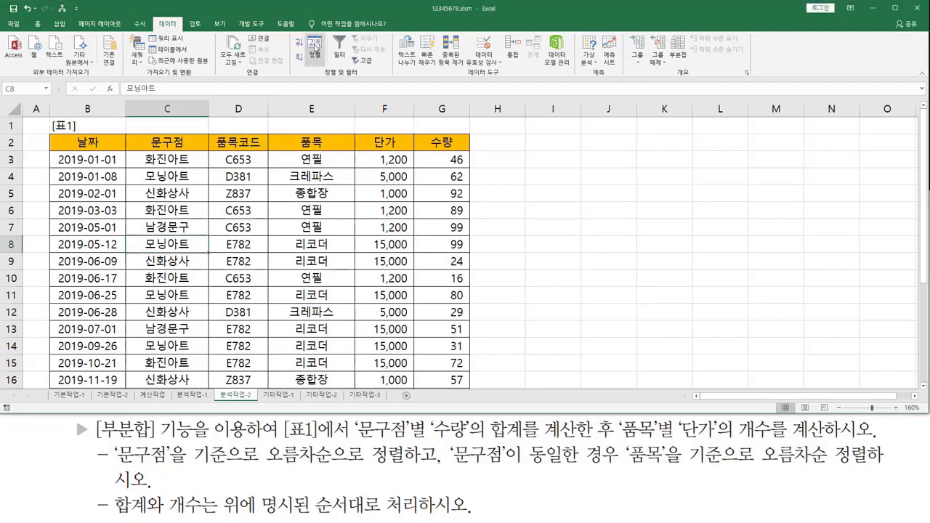
click(315, 50)
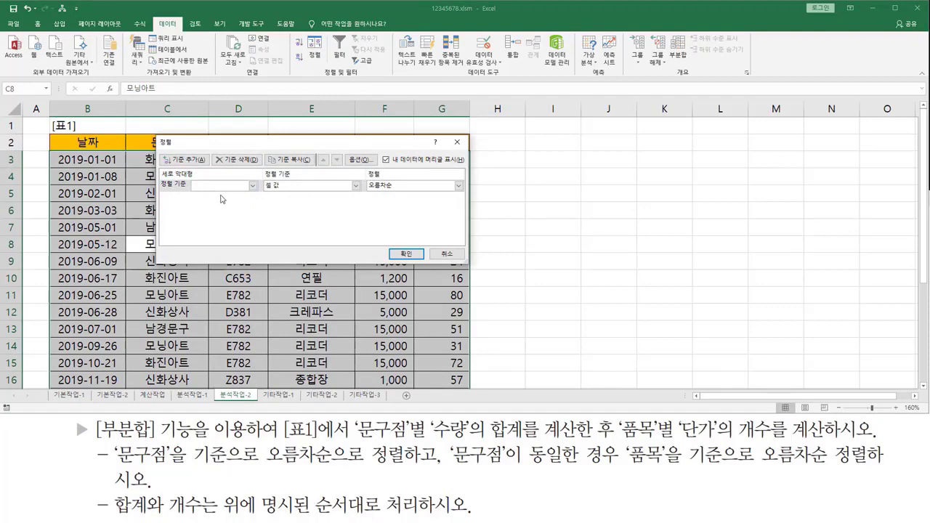
drag(111, 467, 430, 465)
key(Escape)
click(252, 186)
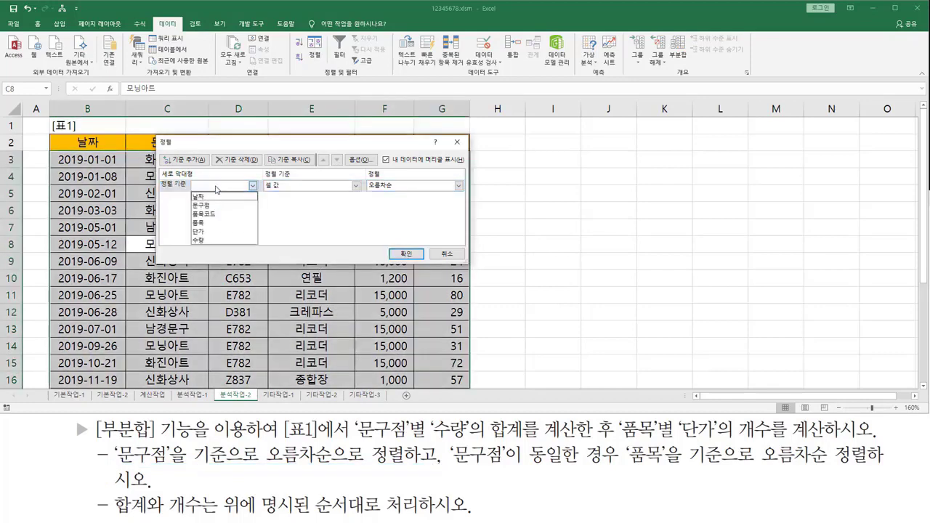
click(215, 206)
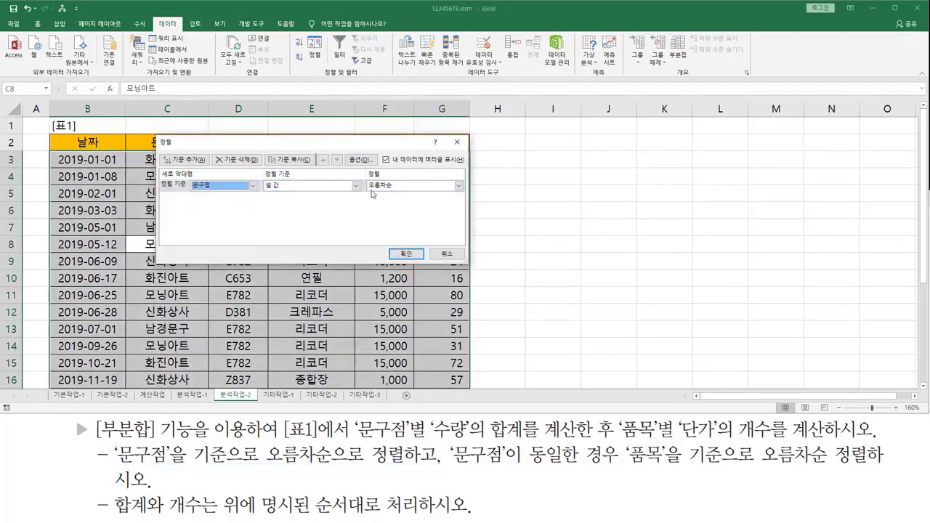
drag(365, 188, 374, 188)
- Add 품목 in ascending order (오름차순) as the second sort criterion and apply the sort to [표1]
drag(451, 467, 875, 474)
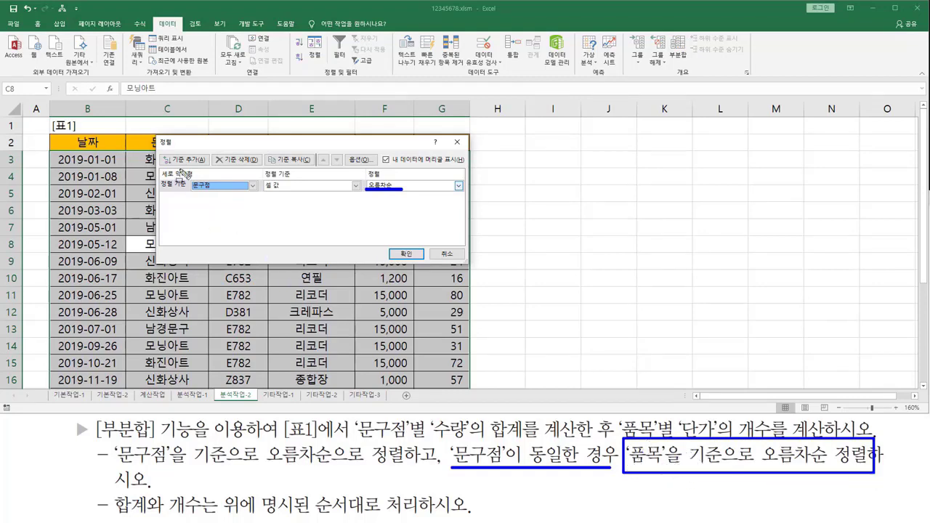
drag(164, 150, 206, 167)
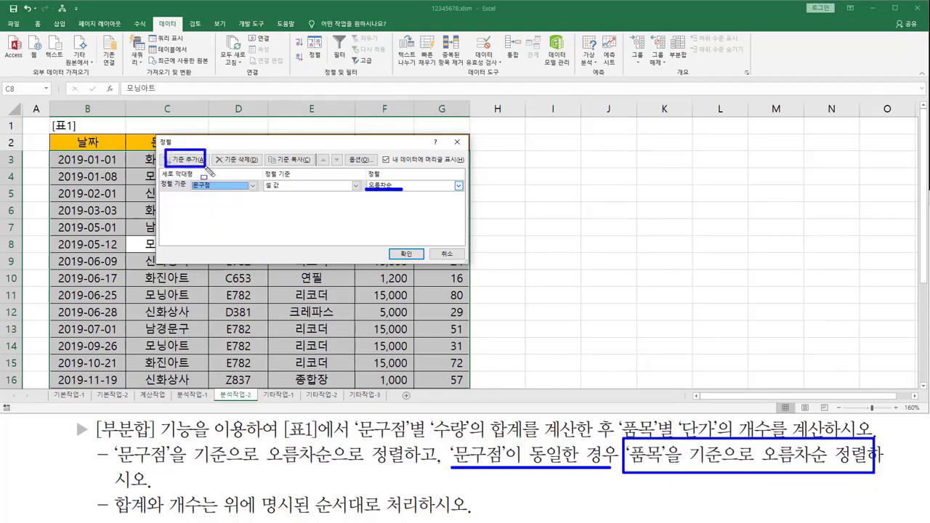
key(Escape)
click(185, 159)
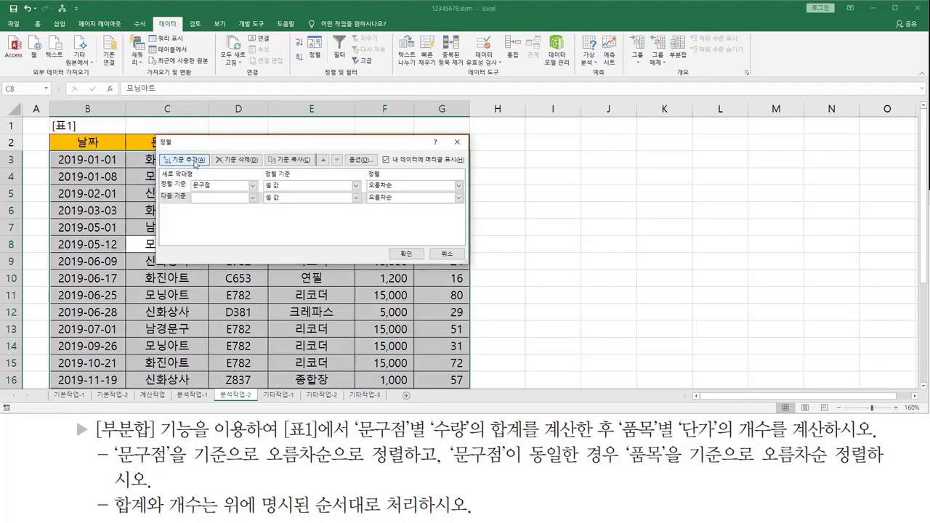
click(218, 200)
click(211, 239)
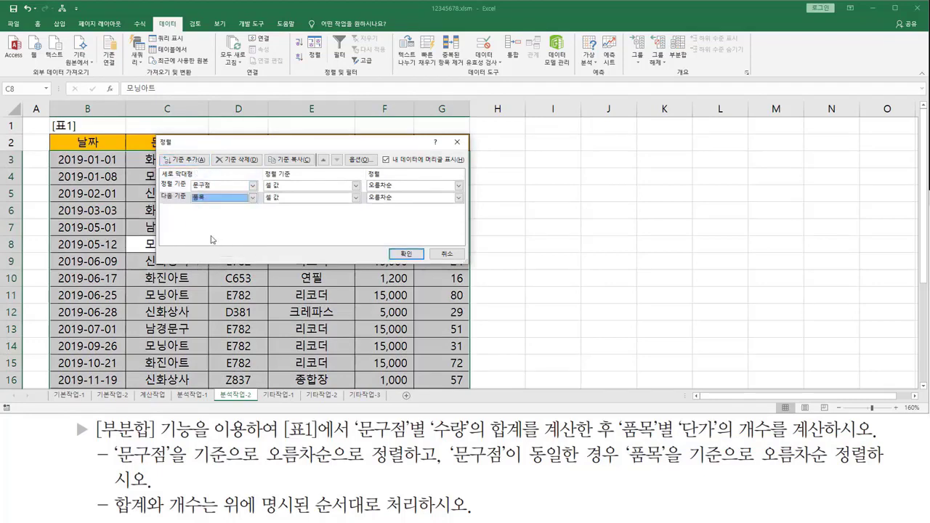
drag(188, 203, 217, 204)
drag(367, 203, 409, 203)
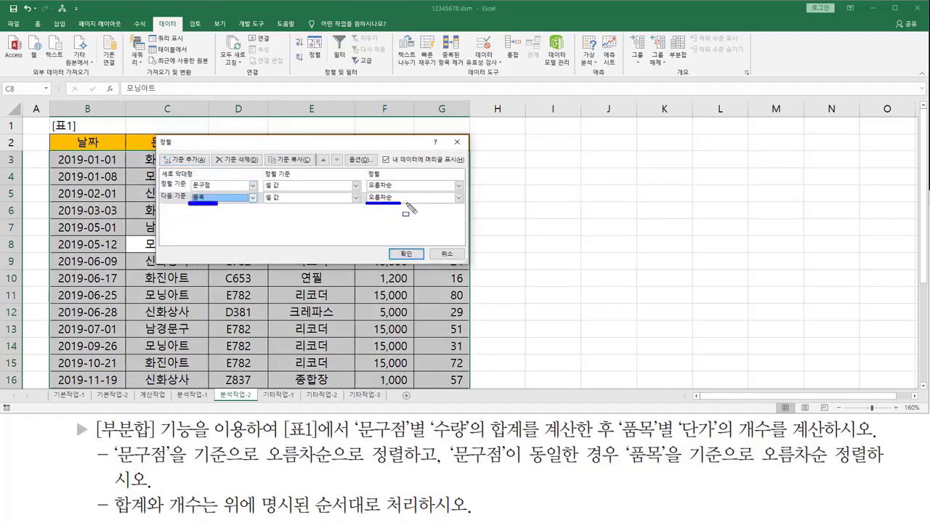
drag(390, 244, 420, 260)
click(407, 254)
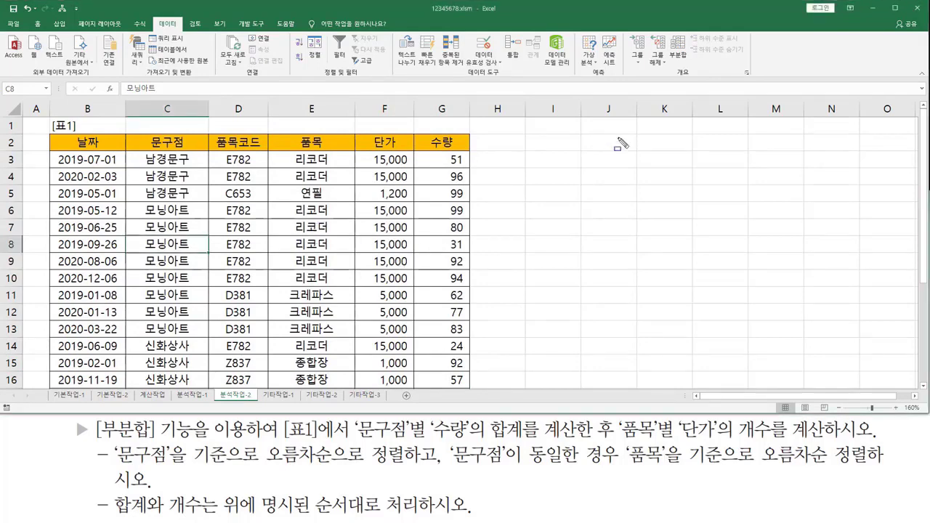
- Start a subtotal (부분합) on the sorted [표1] and set it to group by 문구점
mouse_move(667, 31)
mouse_down()
mouse_move(667, 45)
mouse_move(686, 58)
mouse_up()
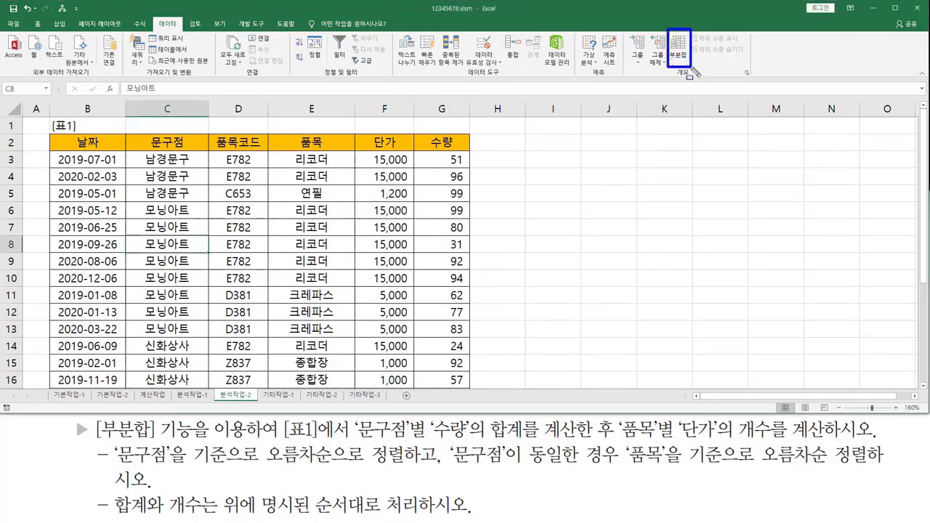
key(Escape)
click(675, 54)
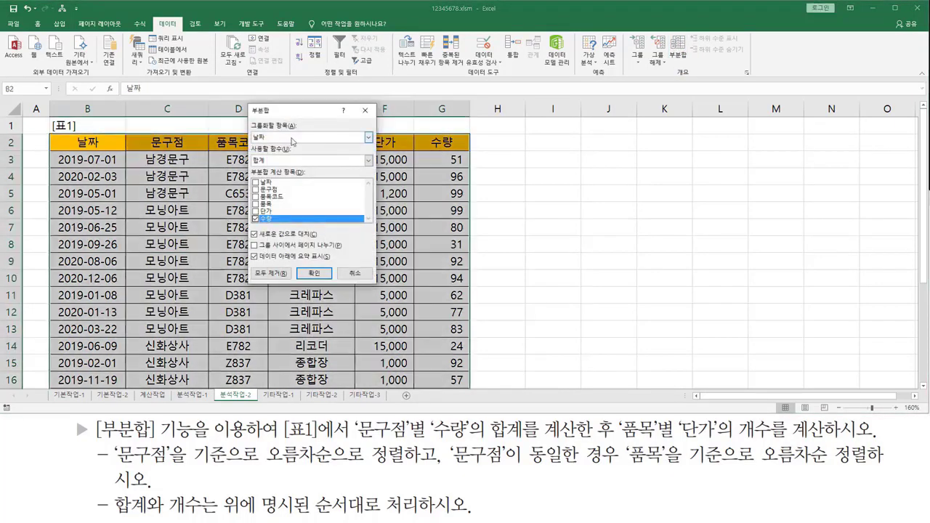
key(ctrl+2)
drag(352, 441, 523, 441)
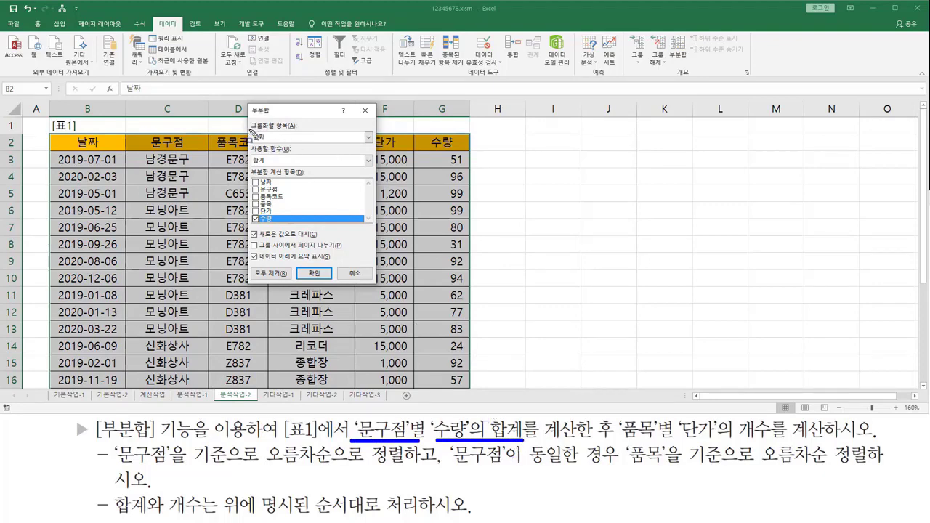
drag(250, 131, 275, 143)
key(Escape)
click(296, 138)
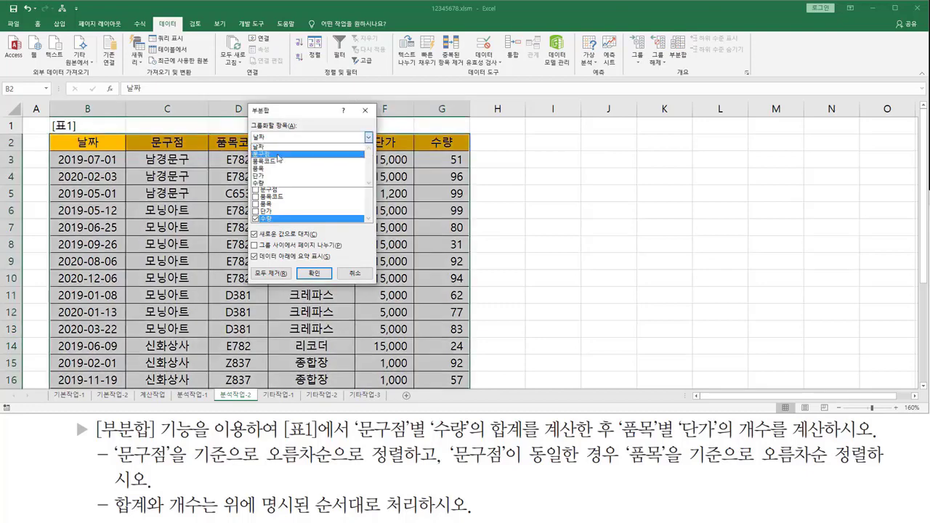
click(278, 155)
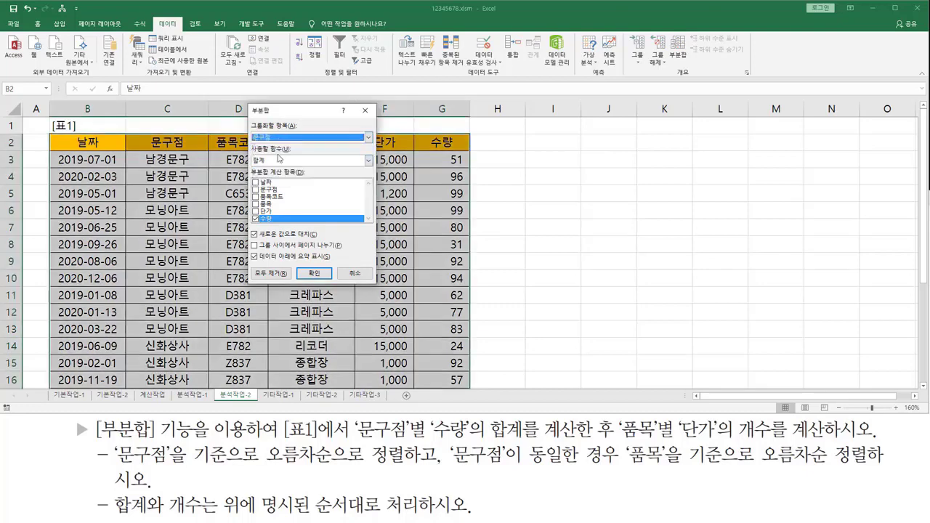
- Apply the 문구점 subtotal with the 합계 function on the 수량 column
key(ctrl+2)
drag(249, 166, 269, 167)
key(Escape)
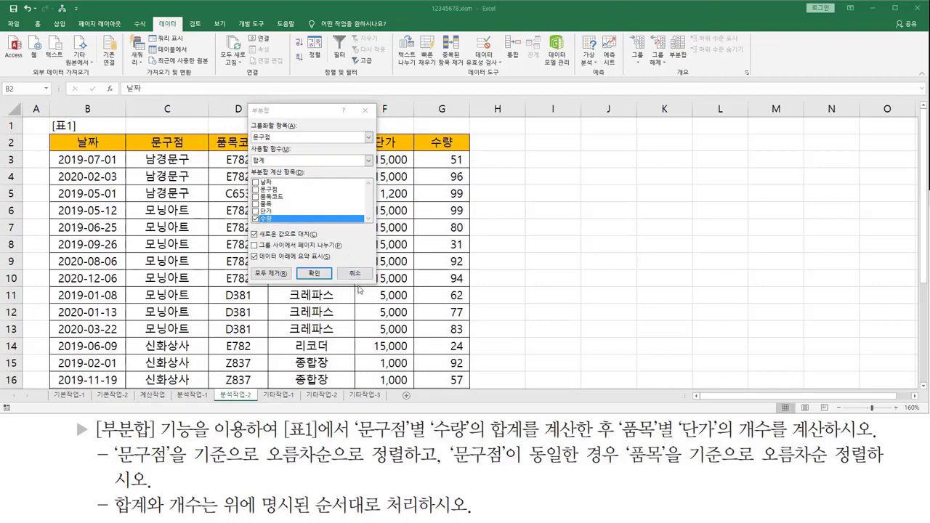
click(310, 272)
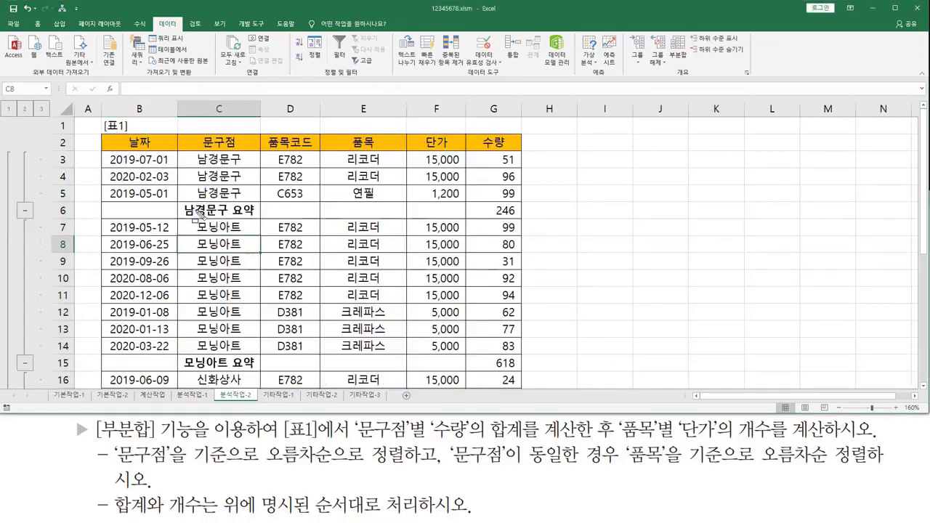
- Check the 수량 sums in the 문구점 summary rows and read the instruction on counting 단가 by 품목
drag(181, 215, 236, 216)
drag(183, 370, 251, 370)
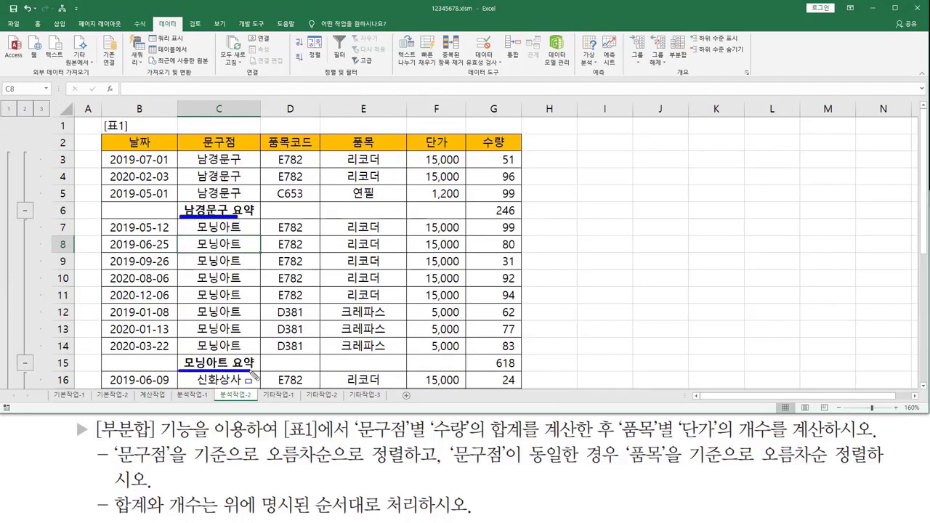
drag(483, 203, 526, 219)
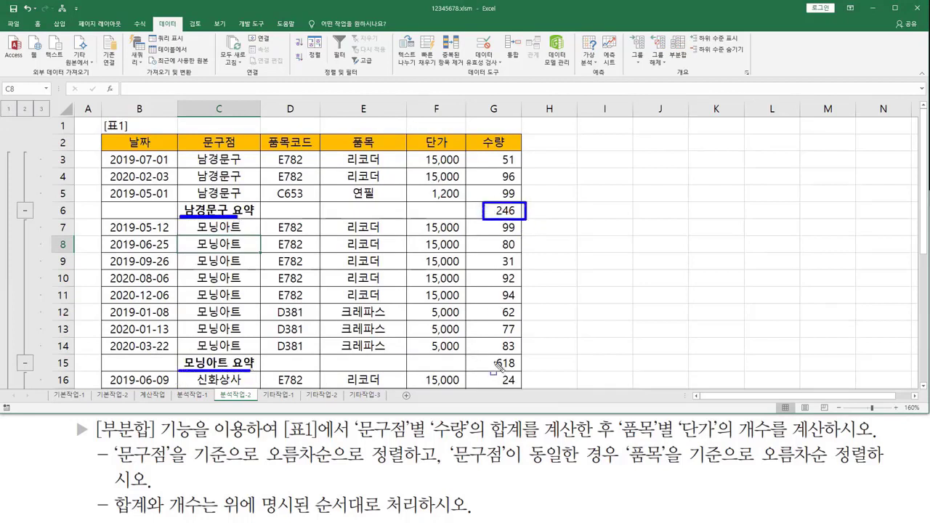
drag(489, 354, 526, 371)
key(Escape)
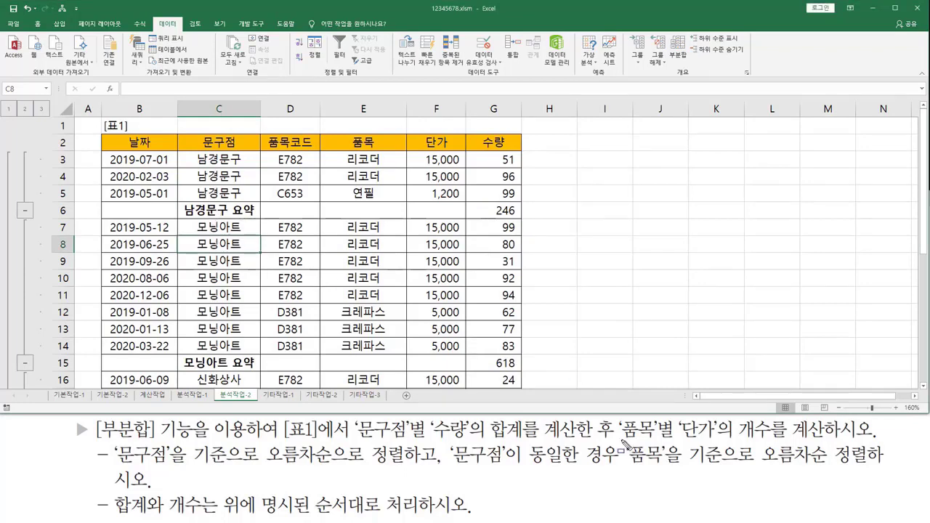
drag(618, 440, 823, 440)
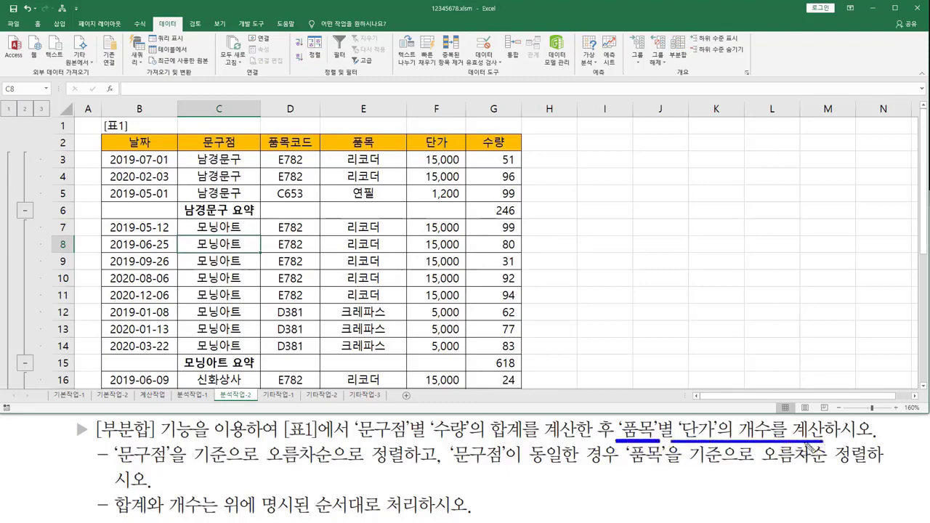
- Start a second subtotal (부분합) on [표1], grouped by 품목 with the 개수 function
key(Escape)
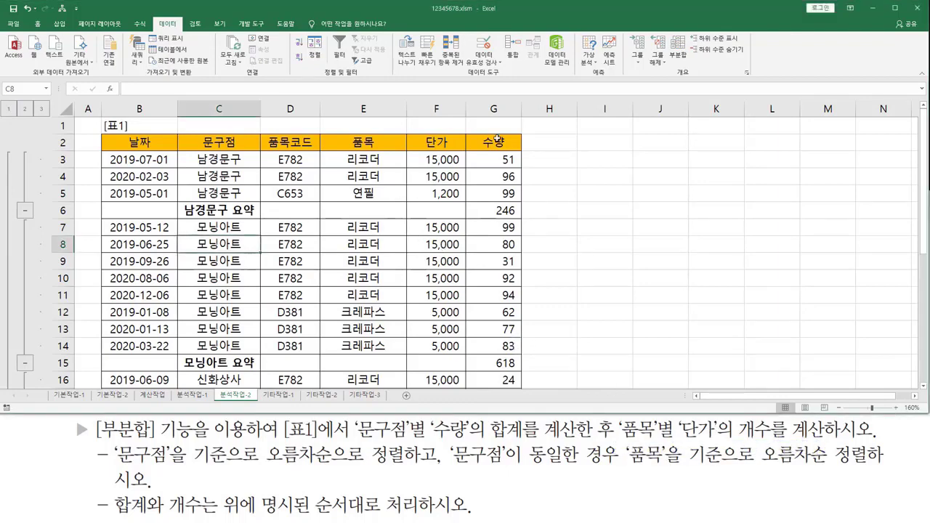
click(677, 52)
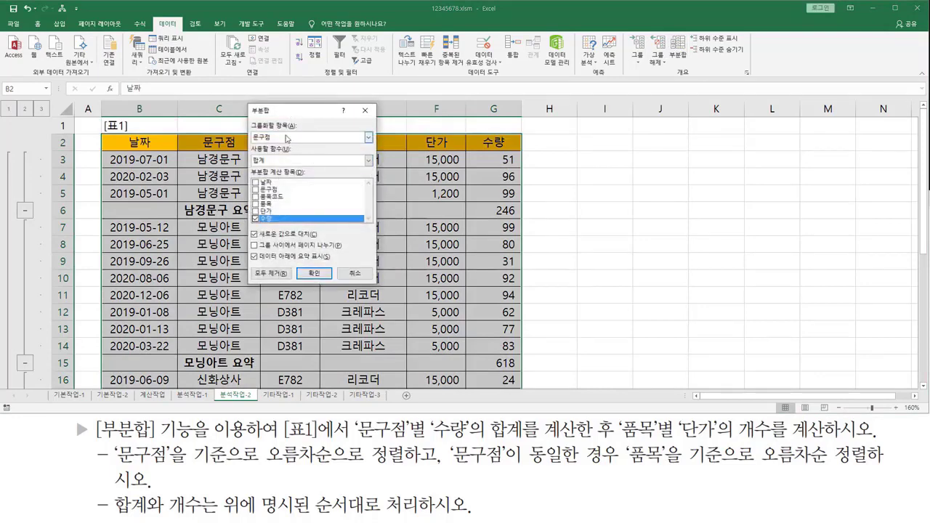
click(289, 137)
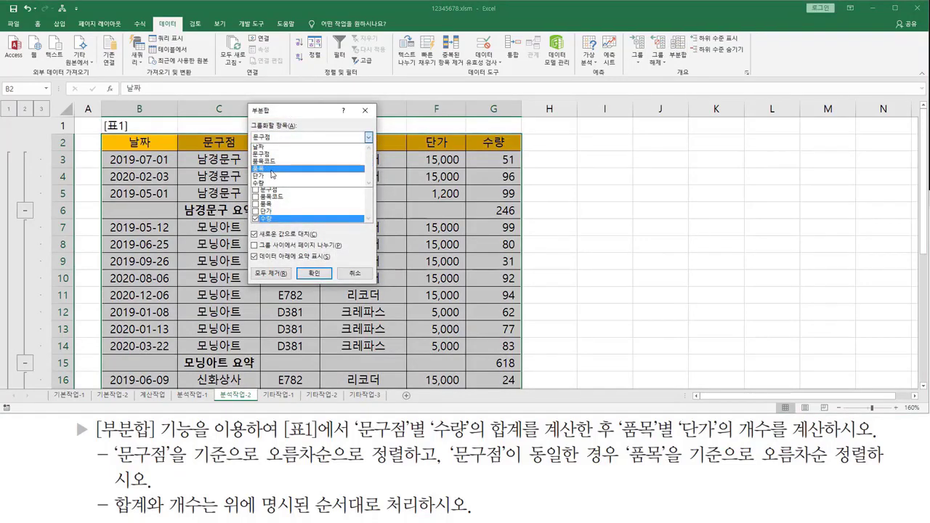
click(272, 169)
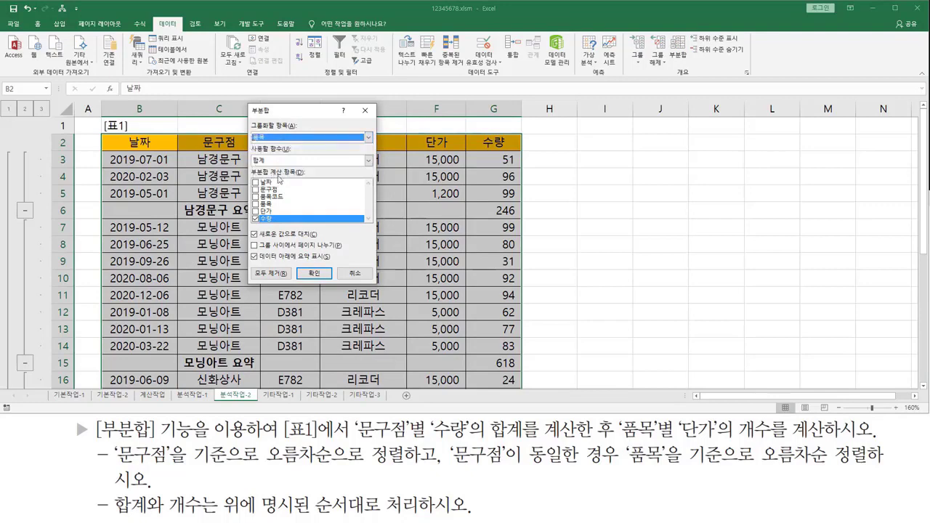
click(272, 163)
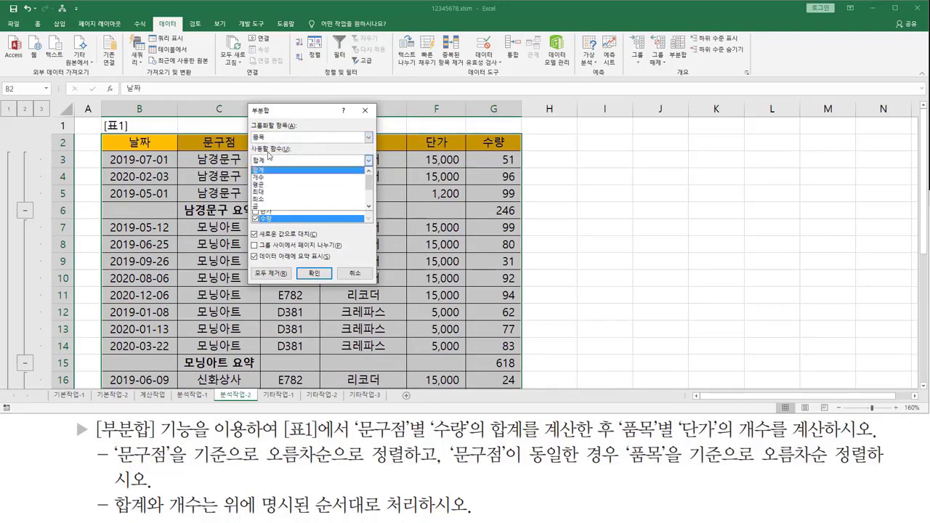
click(268, 177)
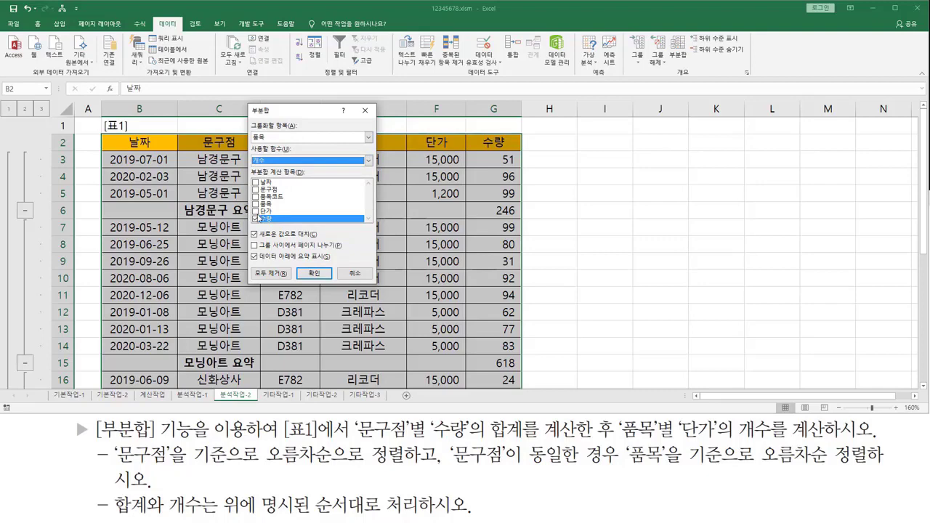
- Apply the 품목 subtotal to the 단가 column instead of 수량, with replacing current subtotals (새로운 값으로 대치) turned off
click(255, 218)
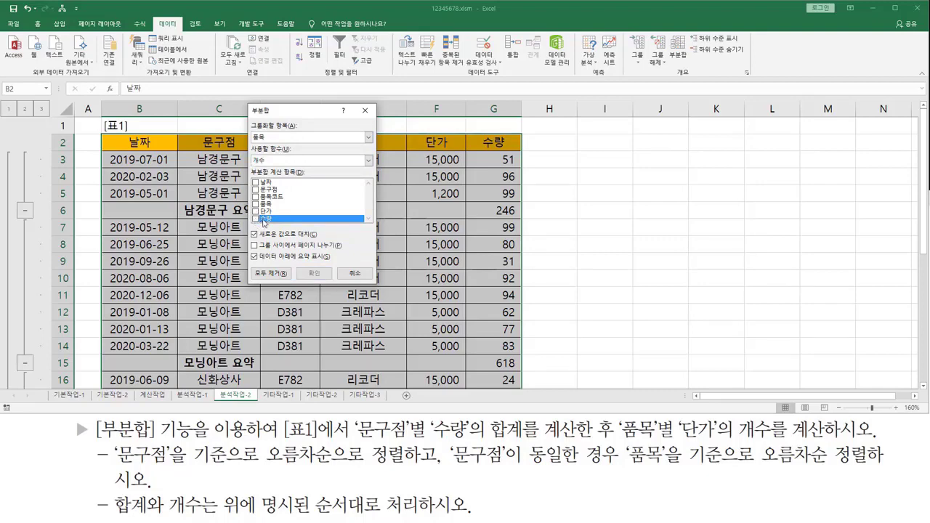
click(256, 211)
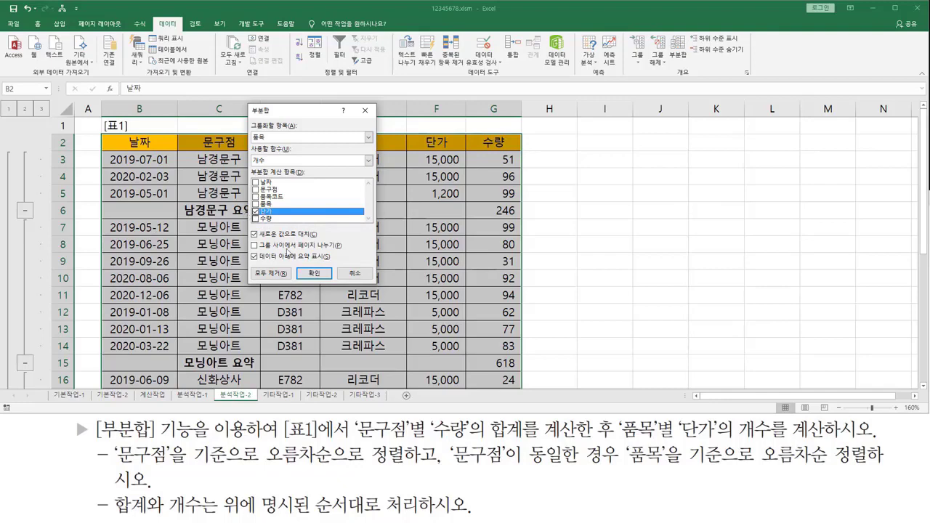
mouse_move(251, 228)
mouse_down()
mouse_move(255, 238)
mouse_move(316, 239)
mouse_up()
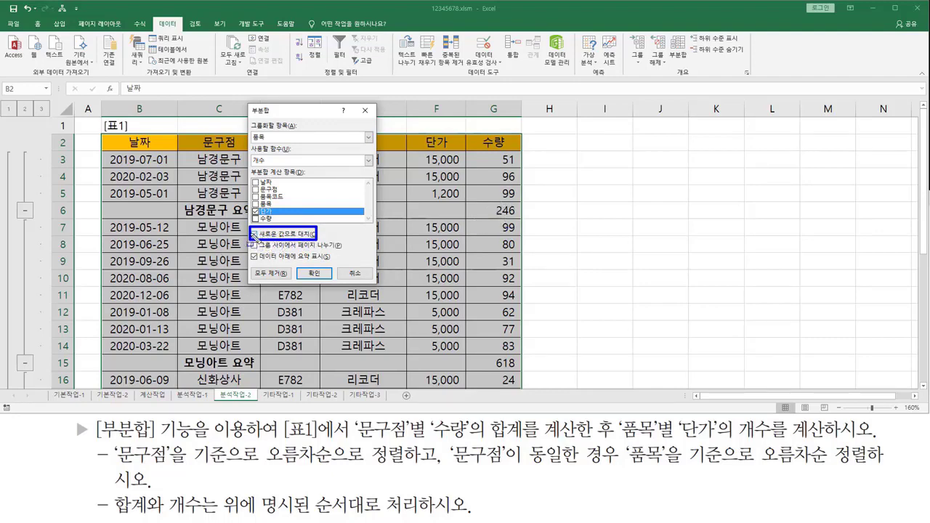
drag(297, 266, 330, 284)
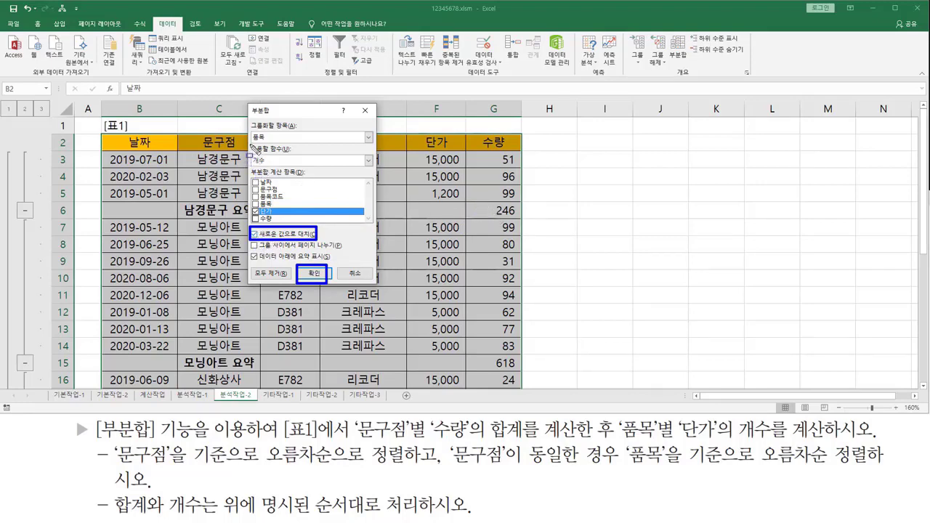
drag(251, 144, 287, 166)
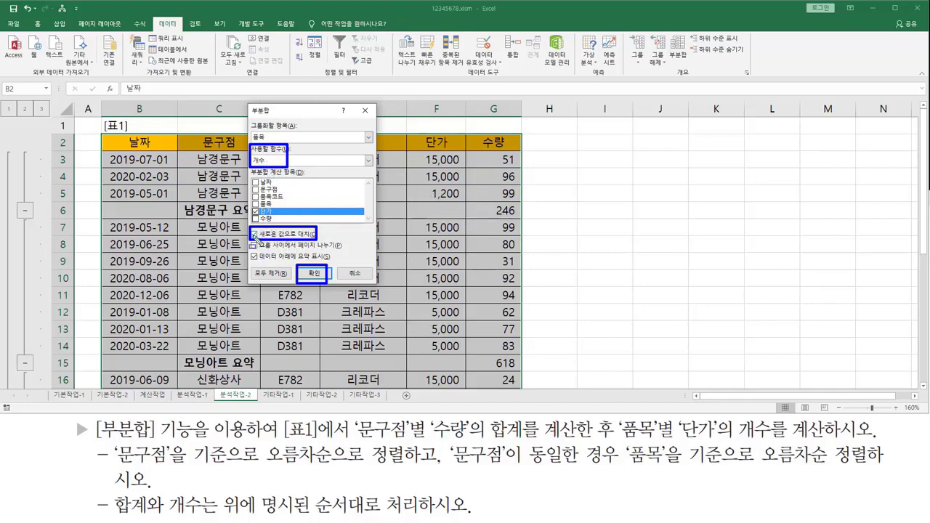
click(255, 235)
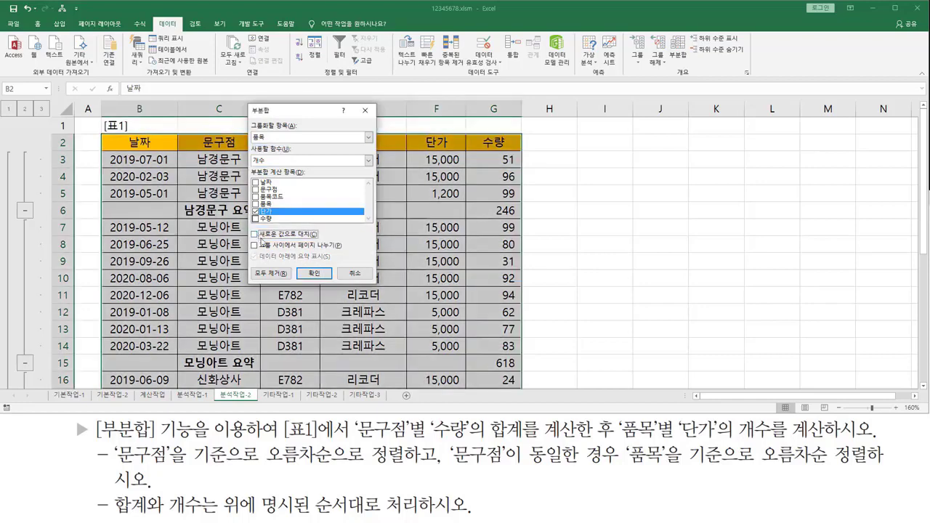
click(315, 274)
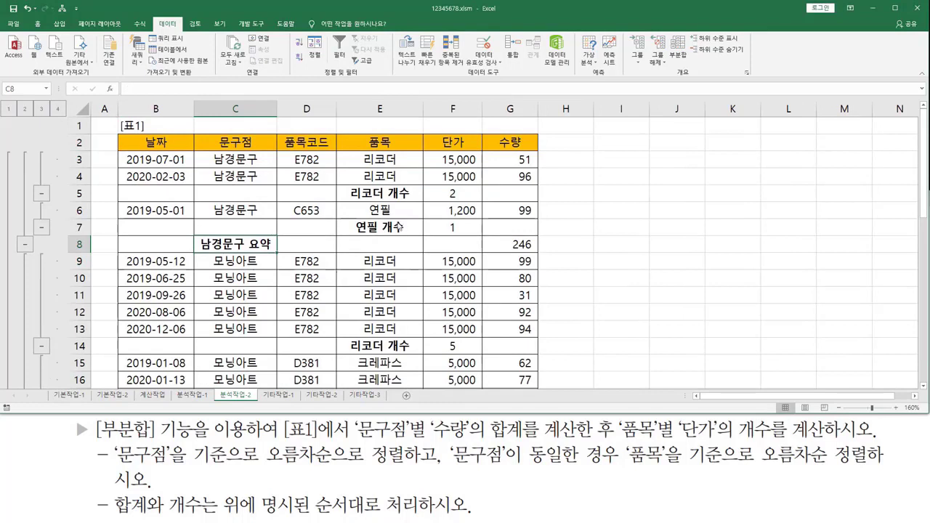
- Check the 단가 counts in the 품목 summary rows and the 수량 sum in the 남경문구 summary row
drag(342, 195, 468, 195)
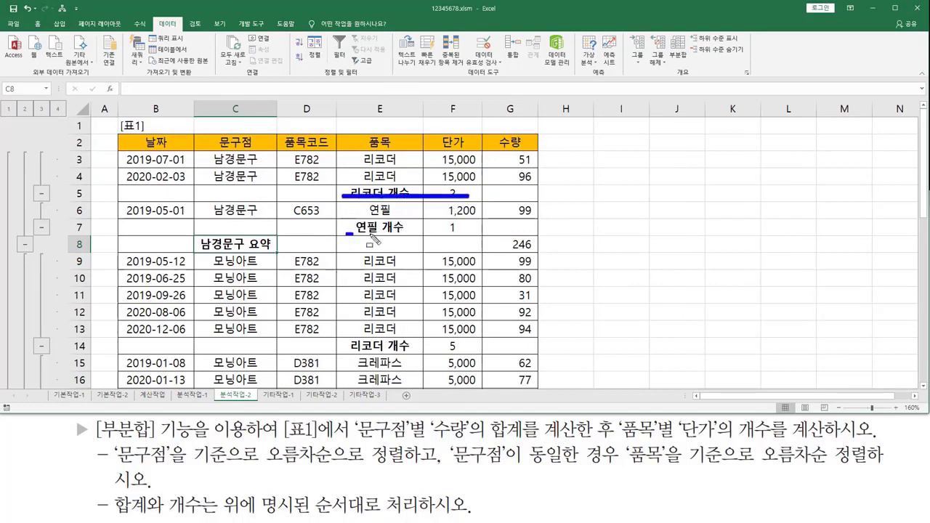
drag(346, 233, 475, 233)
drag(193, 252, 553, 251)
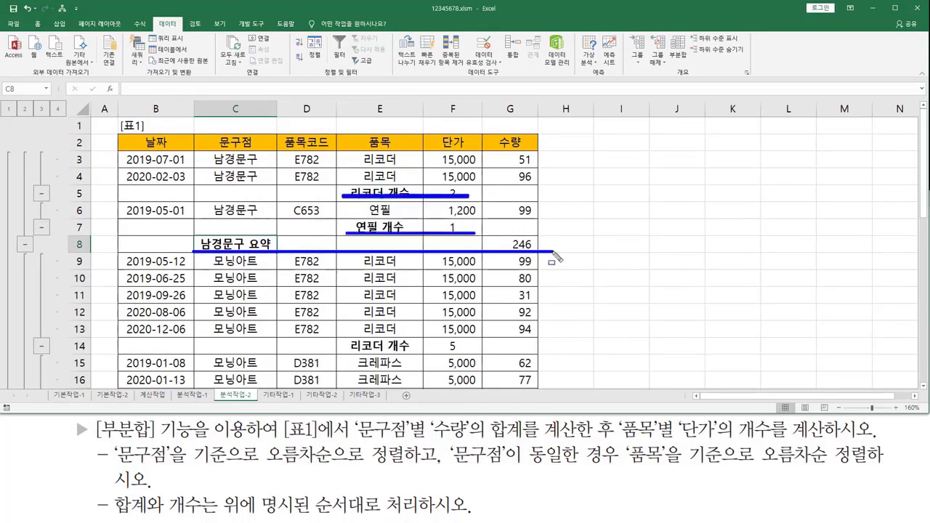
key(Escape)
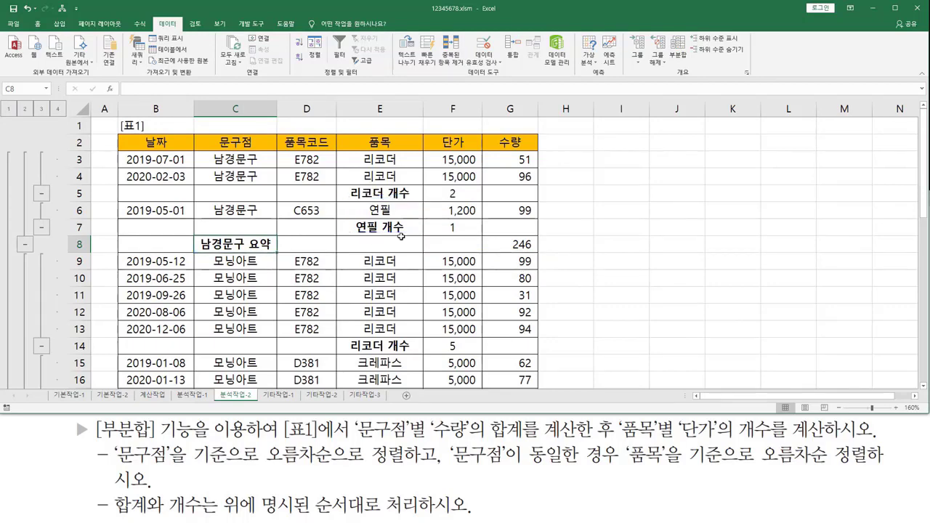
- Review the 새로운 값으로 대치 option in the subtotal settings and close them
click(678, 52)
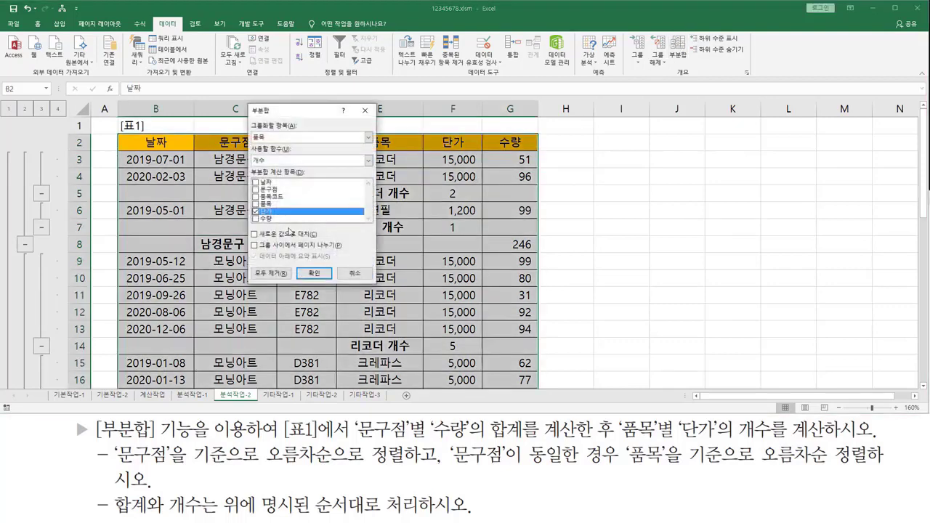
click(254, 234)
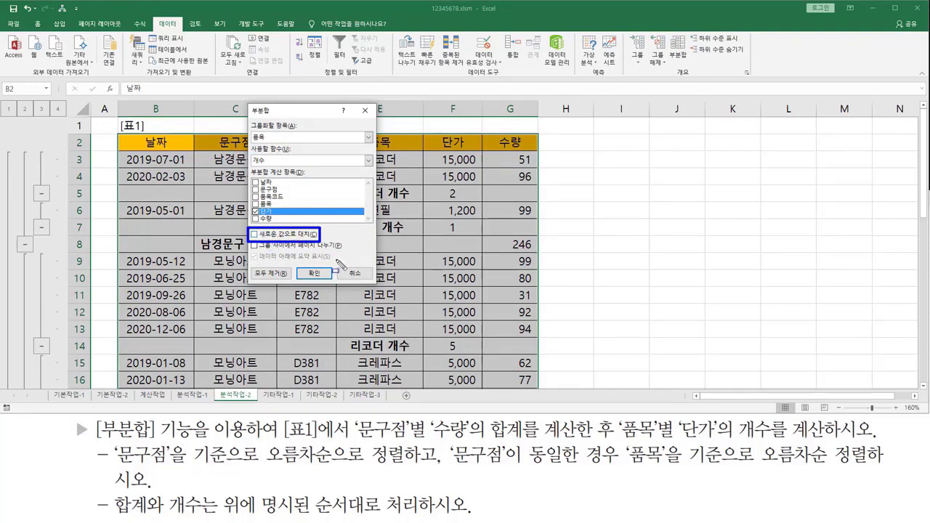
click(318, 274)
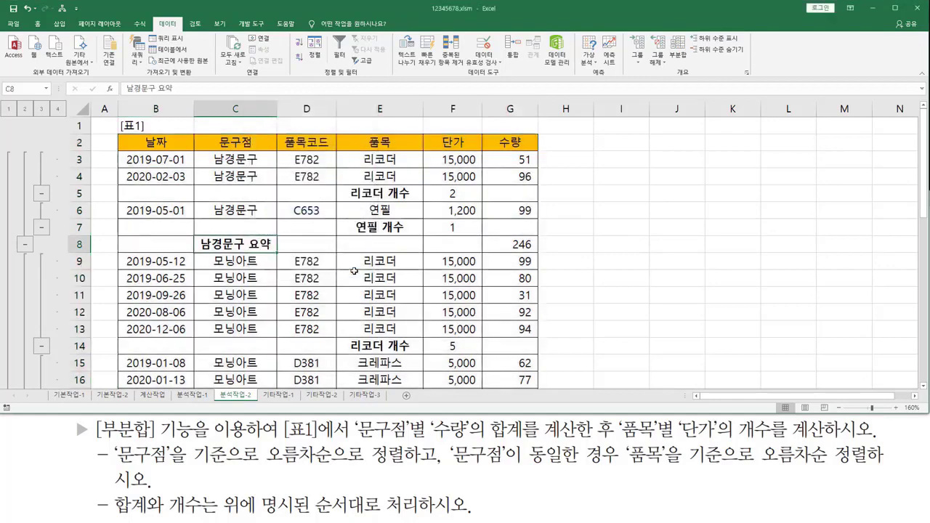